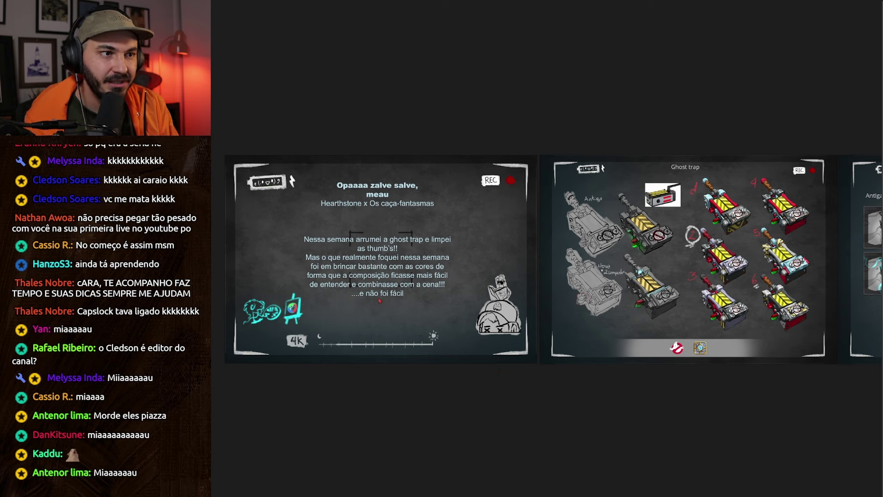
Step: Zoom out over the whole row of slides, then bring the ghost-trap intro slide full-view
scroll(384, 289, "down", 3)
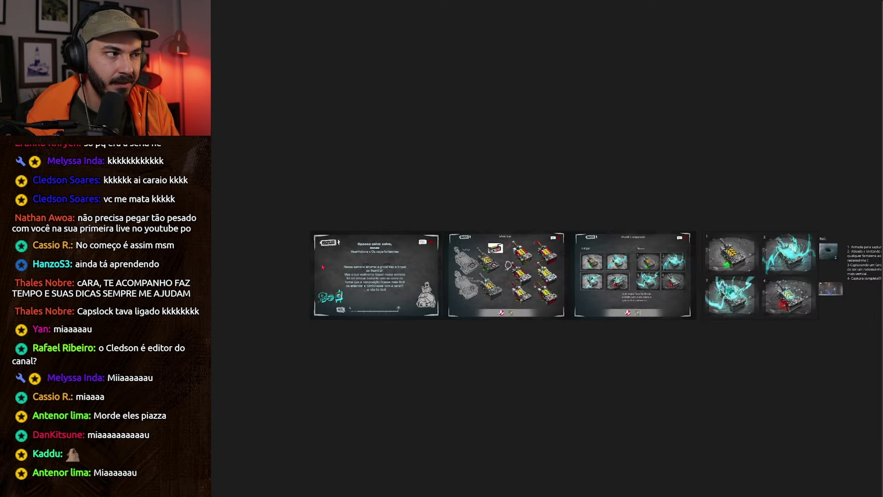
scroll(395, 285, "down", 2)
scroll(400, 288, "down", 1)
scroll(401, 289, "down", 1)
left_click(407, 284)
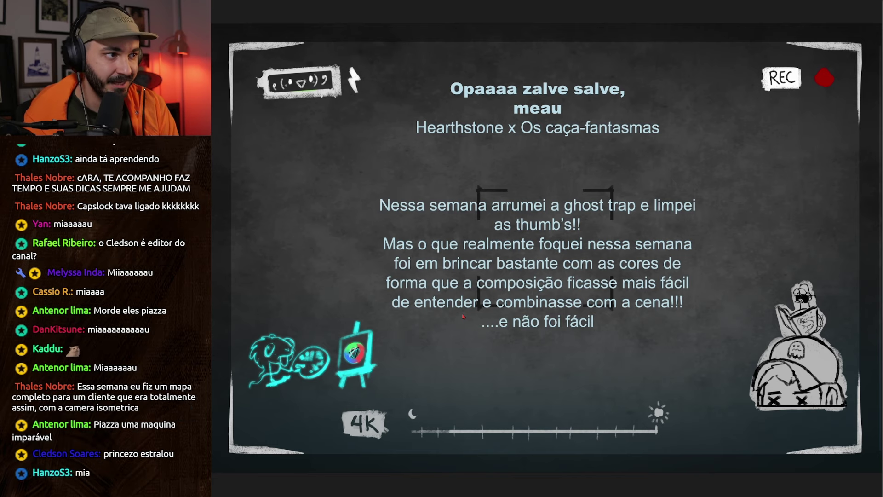
Step: Advance to the Ghost trap board showing the 'Novas' thumbnails 1–4
key("Right")
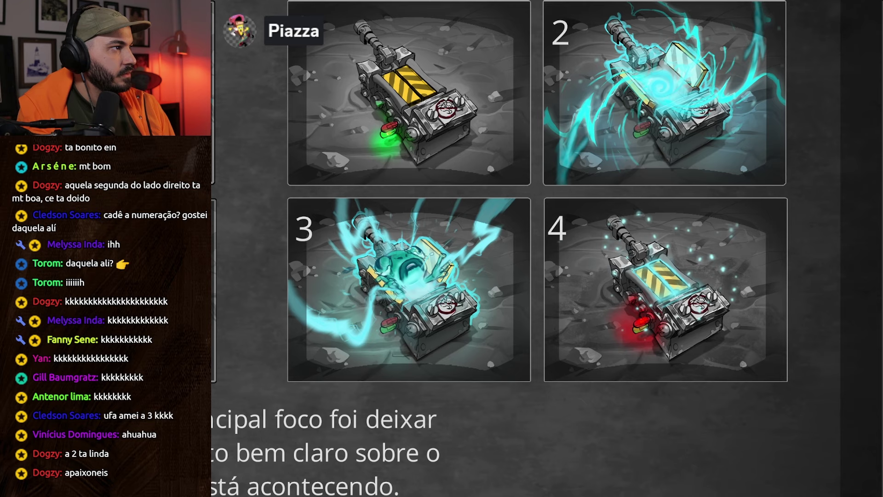
Step: Step through the Portal GIF, board overview and old-versus-new comparison to the four-panel strip
key("Right")
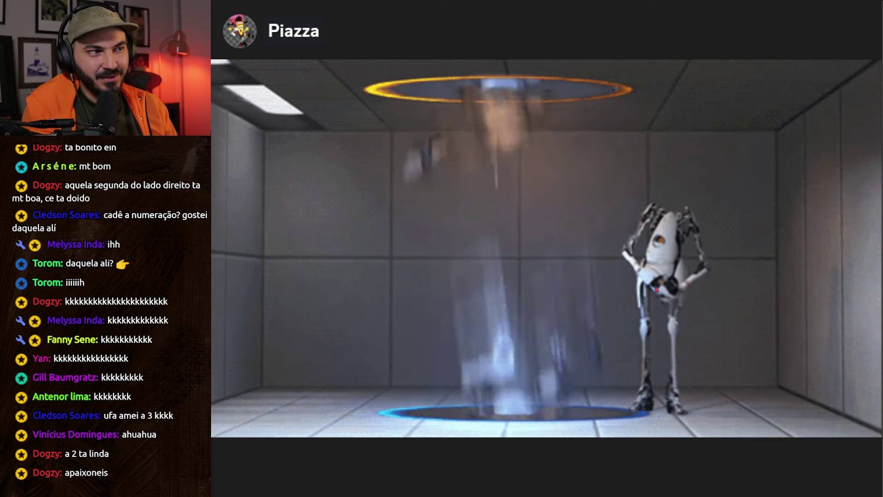
key("Right")
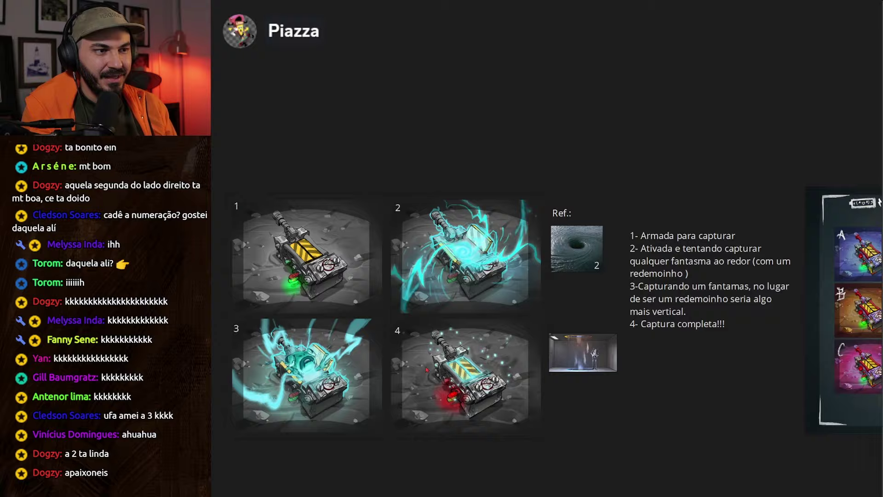
key("Right")
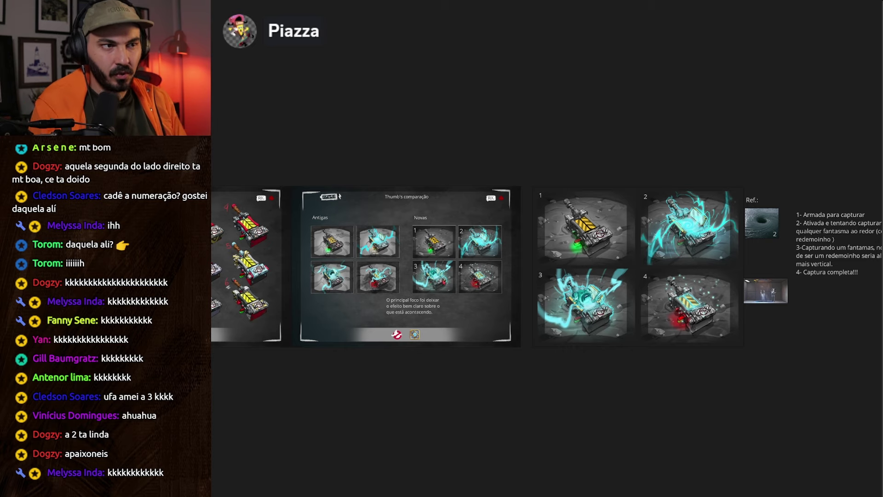
key("Right")
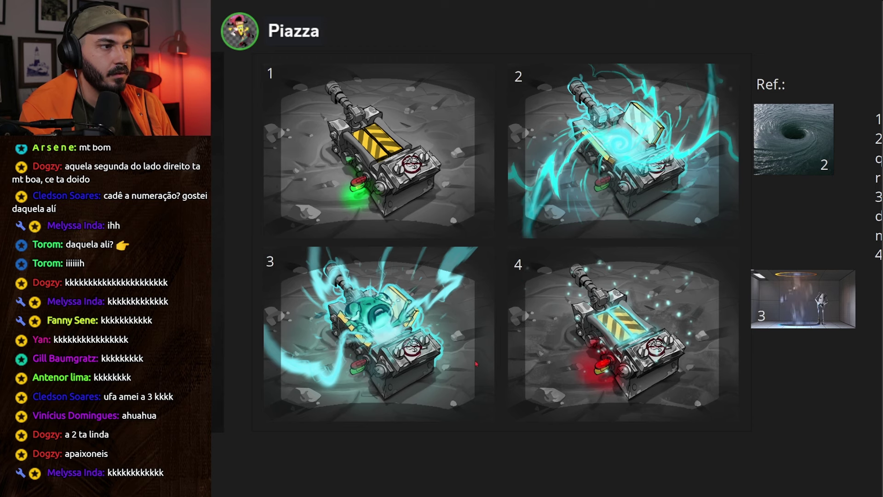
Step: Move from the four-panel close-up over to the Color test board with variants A, B, C
scroll(526, 294, "right", 3)
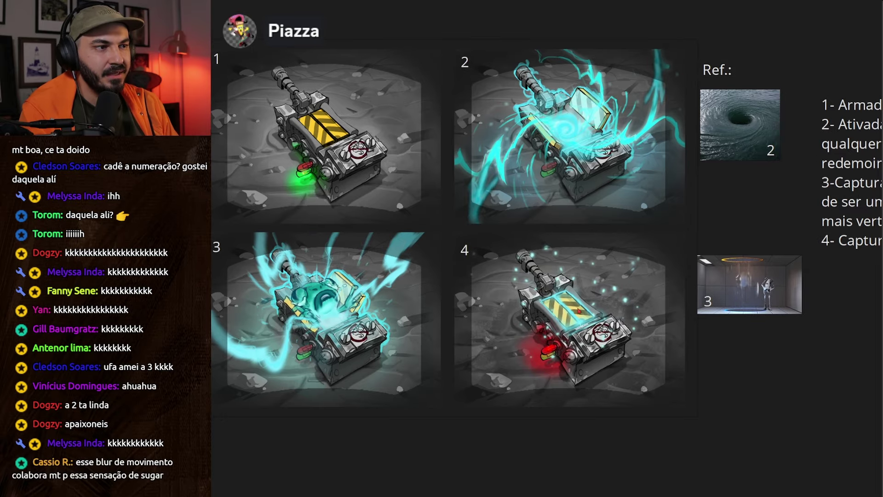
scroll(579, 311, "left", 2)
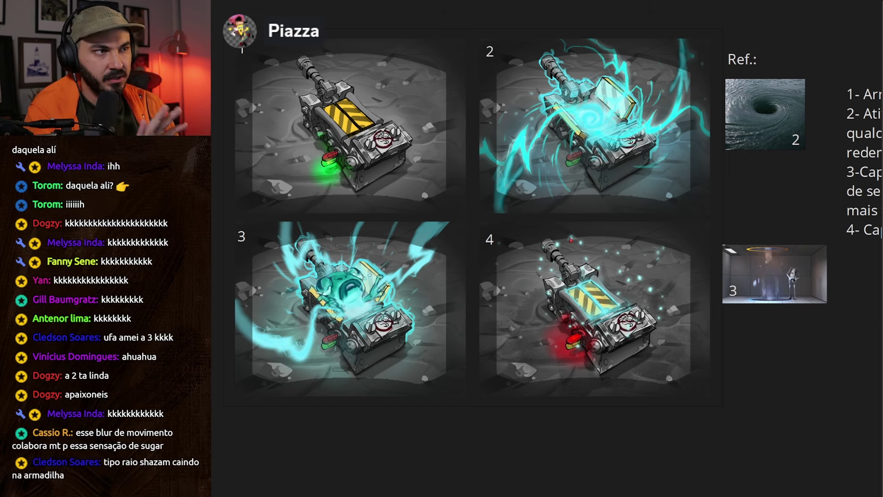
scroll(583, 220, "down", 5)
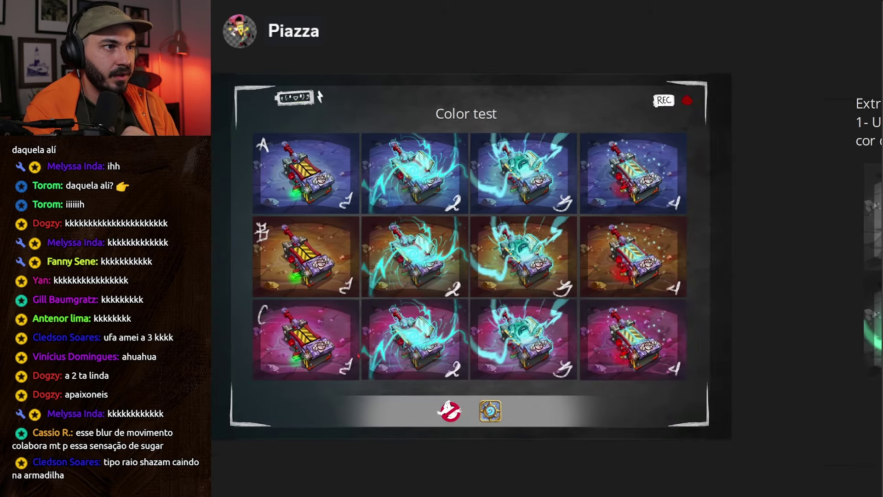
Step: Zoom into the Color test tiles, then back out to include the Extras panel
scroll(358, 355, "up", 2)
scroll(368, 355, "up", 3)
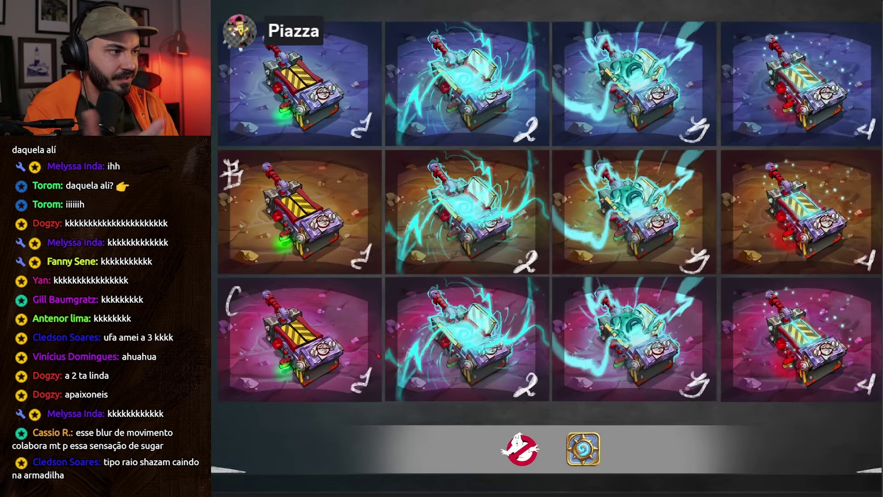
scroll(378, 356, "down", 2)
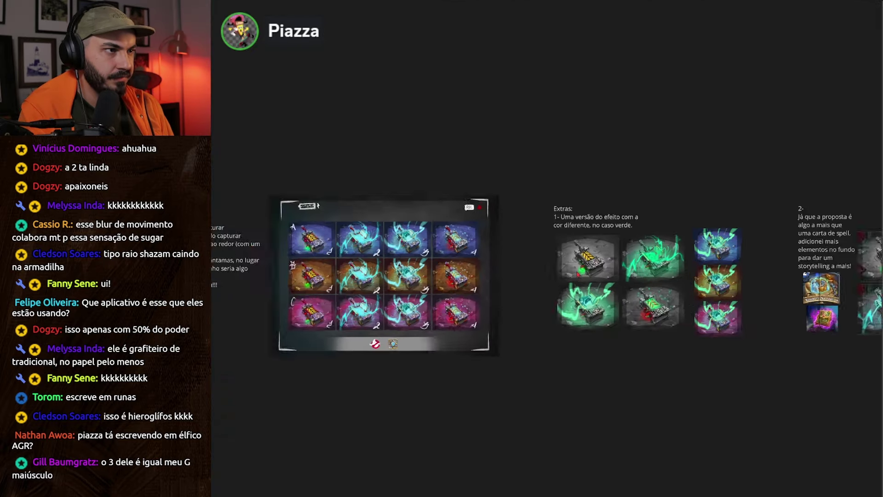
Step: Pan the board and zoom onto the '2-' section with four trap images and card references
left_click_drag(467, 290, 665, 261)
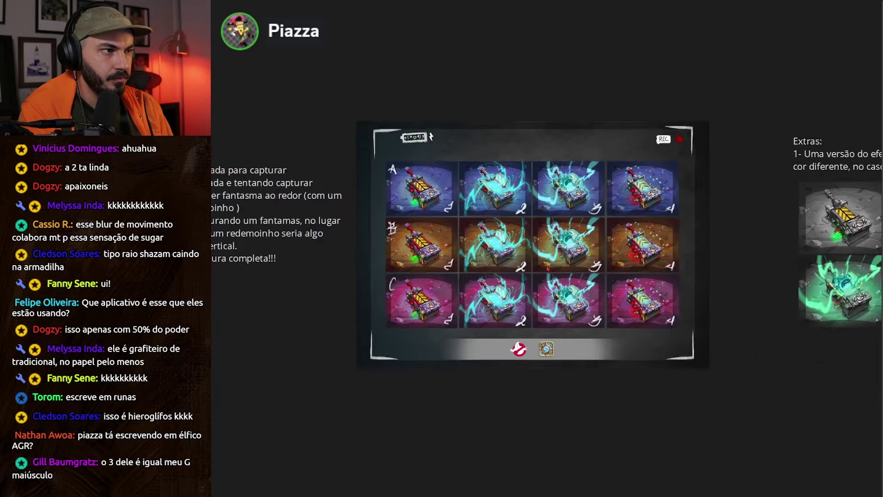
scroll(545, 271, "up", 5)
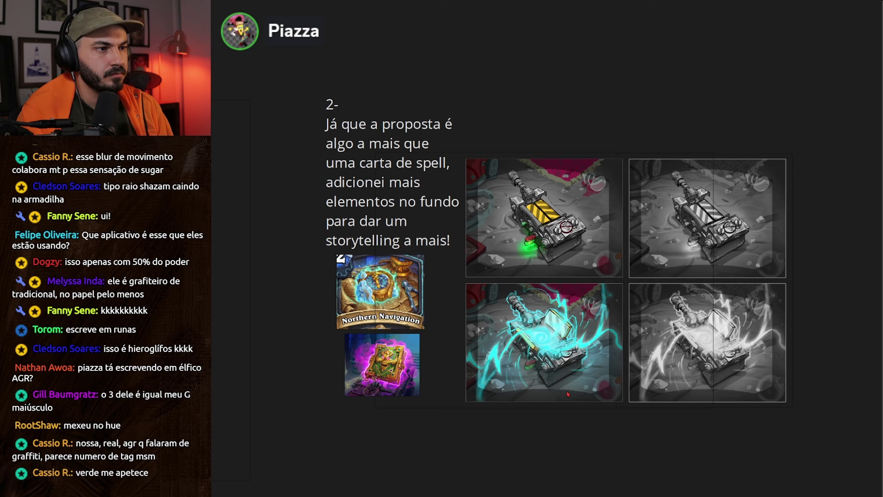
scroll(564, 390, "up", 2)
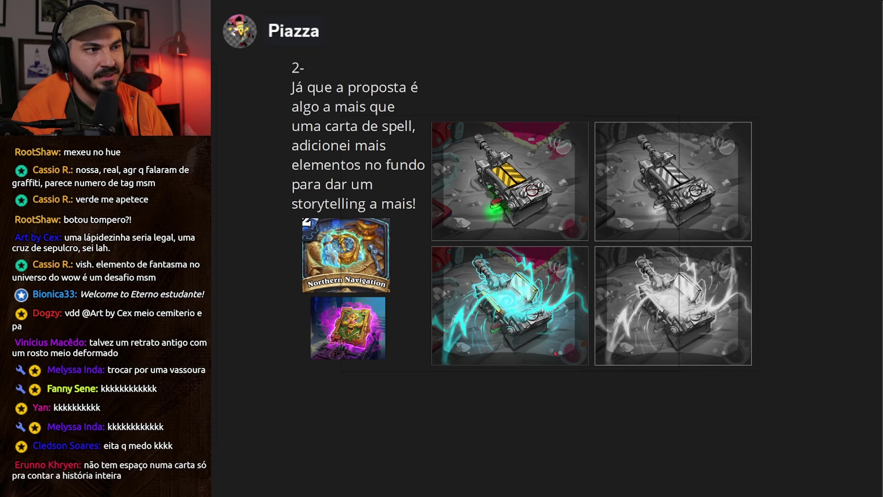
scroll(555, 354, "up", 3)
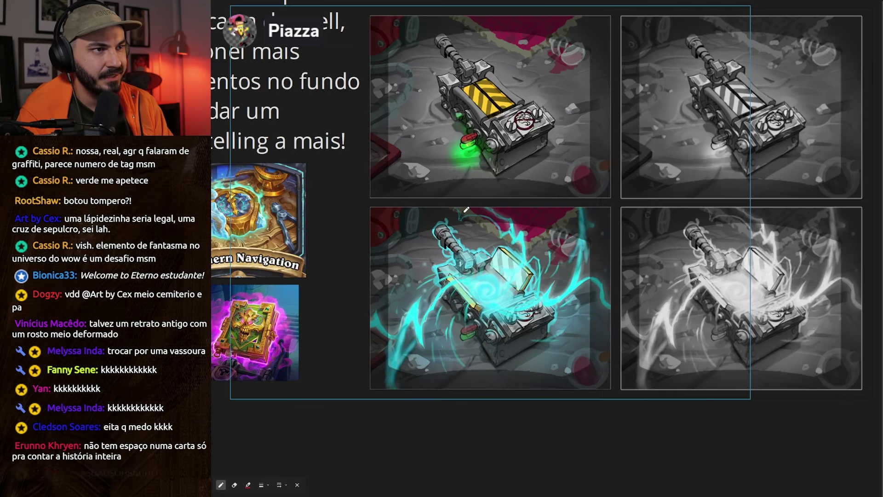
left_click_drag(448, 213, 590, 202)
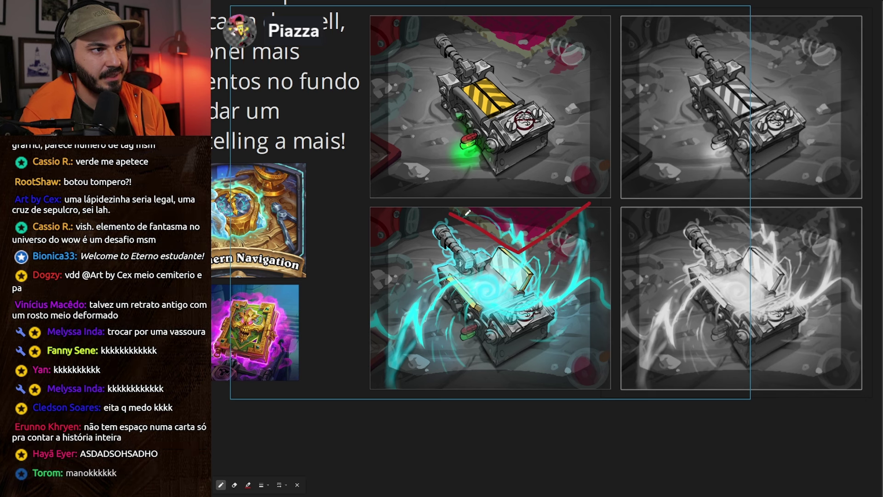
key("ctrl+z")
mouse_move(379, 275)
left_mouse_down()
mouse_move(442, 216)
mouse_move(591, 212)
left_mouse_up()
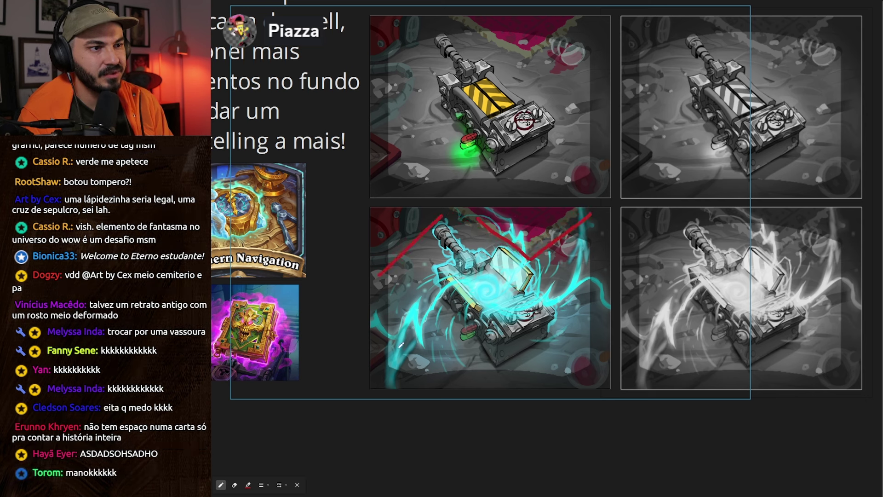
left_click_drag(387, 336, 412, 399)
key("ctrl+z")
key("ctrl+z")
key("ctrl+z")
left_click_drag(395, 214, 592, 273)
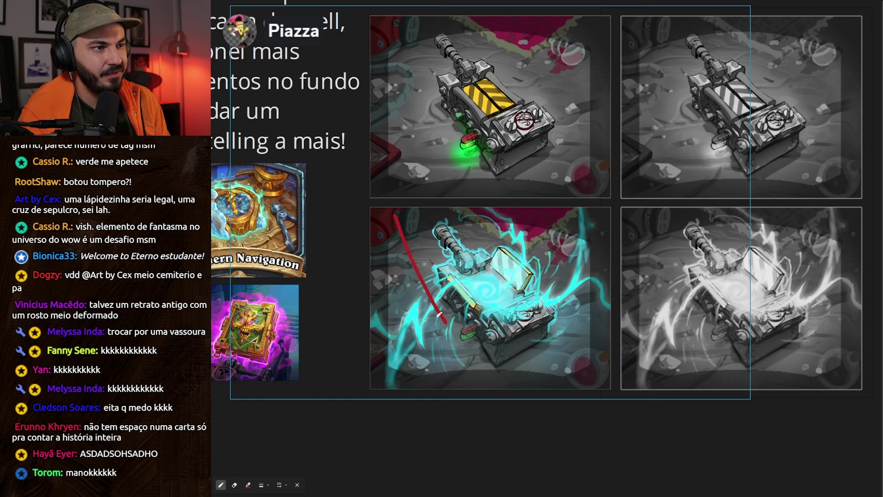
key("ctrl+z")
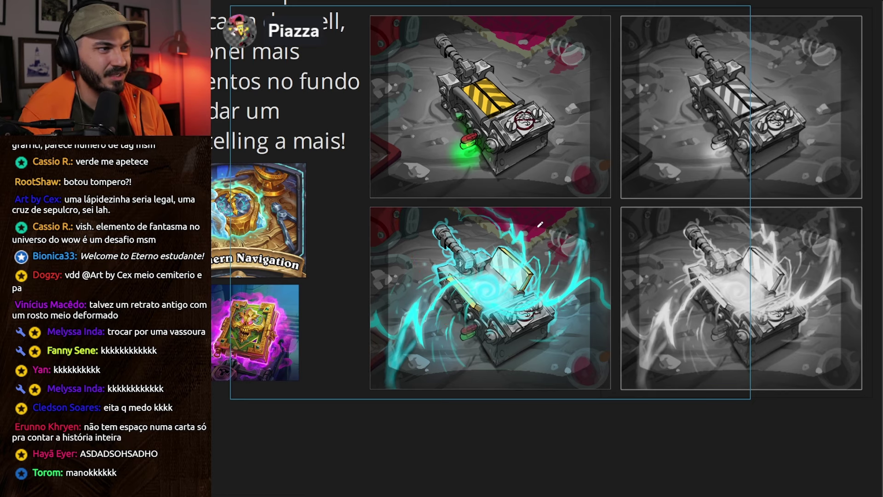
scroll(539, 235, "down", 5)
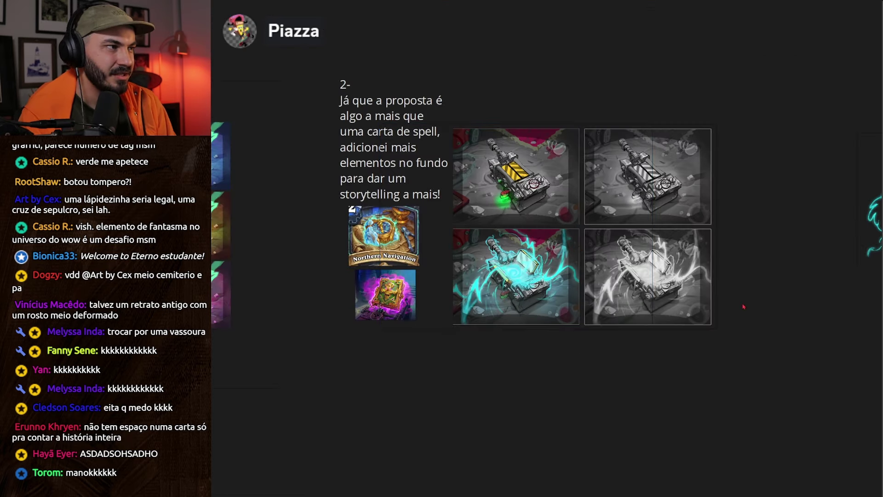
Step: Peek at the 'weeeeeeeeeee' cyan slide, return to the second extra, then leave PureRef
scroll(654, 328, "up", 2)
scroll(653, 328, "down", 2)
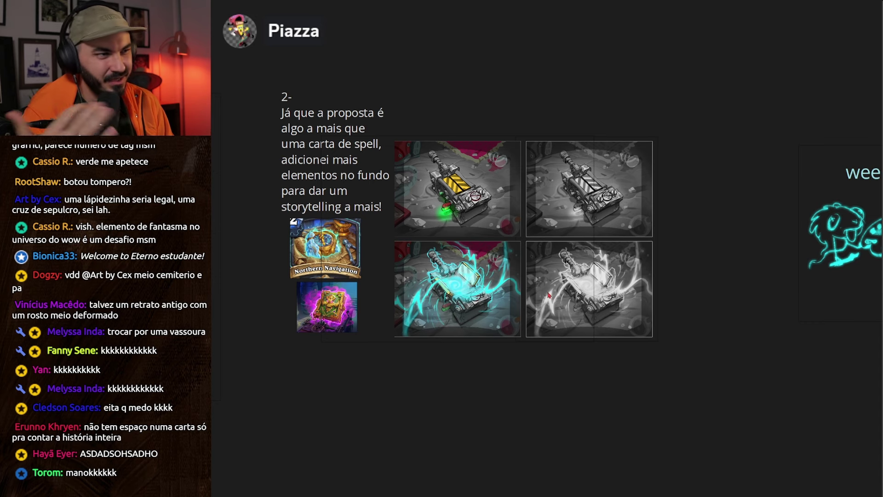
key("Right")
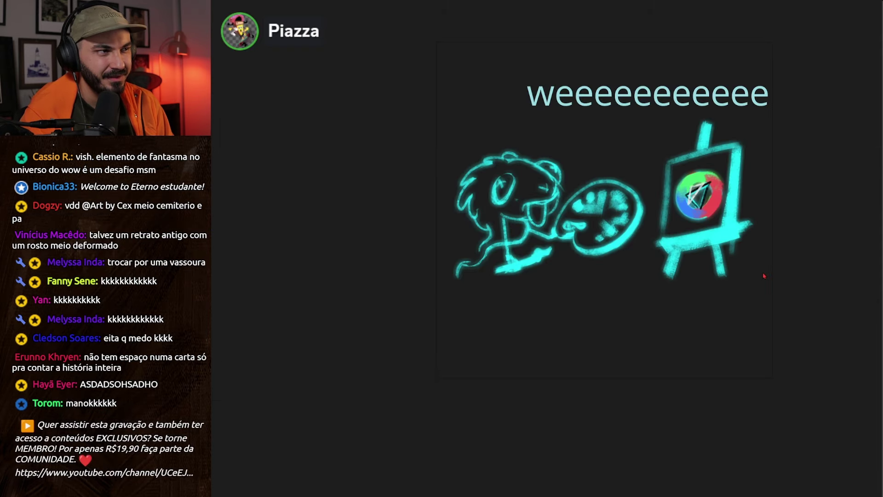
key("Left")
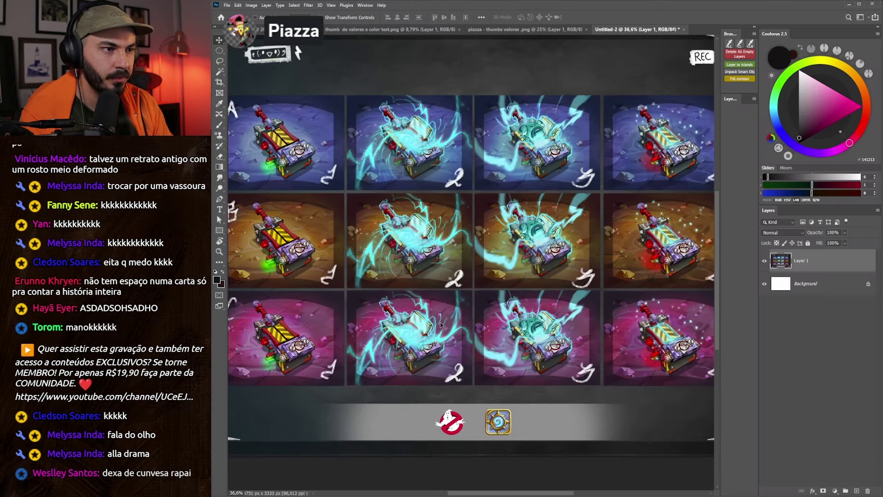
scroll(441, 325, "up", 3)
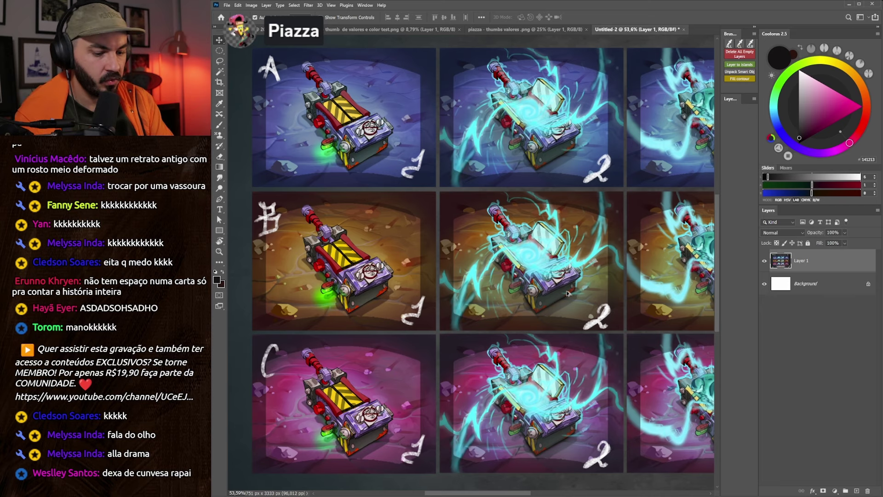
Step: Add a new empty layer and crop the colour-test sheet down to the B row
key("ctrl+shift+alt+n")
key("ctrl+0")
key("c")
left_click_drag(462, 115, 459, 231)
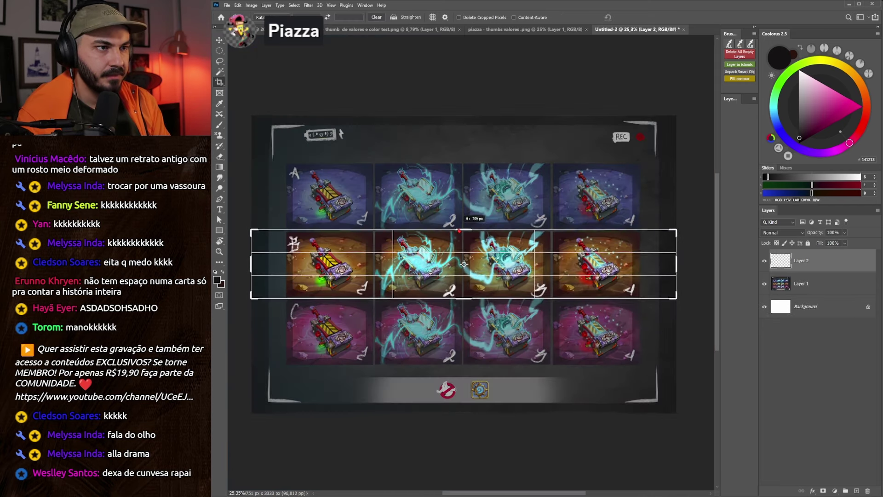
key("Return")
left_click_drag(356, 272, 446, 289)
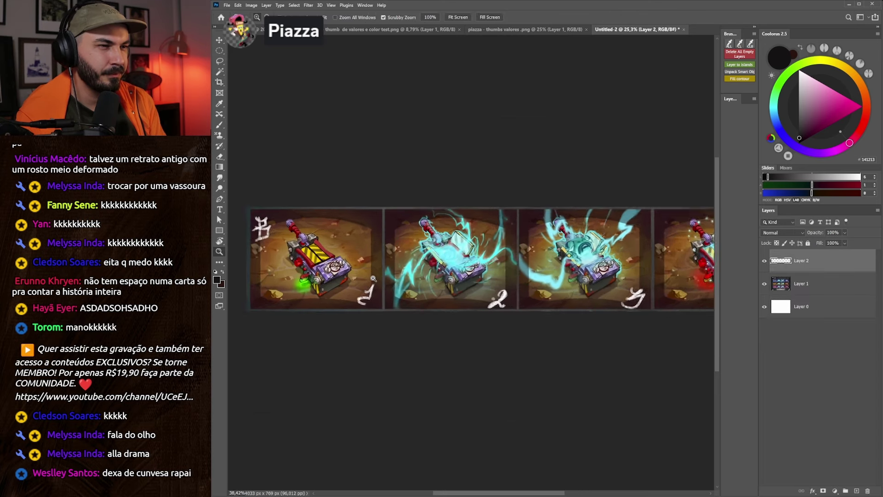
Step: Zoom onto the first panel and set up a small brush preset for fine detail
key("b")
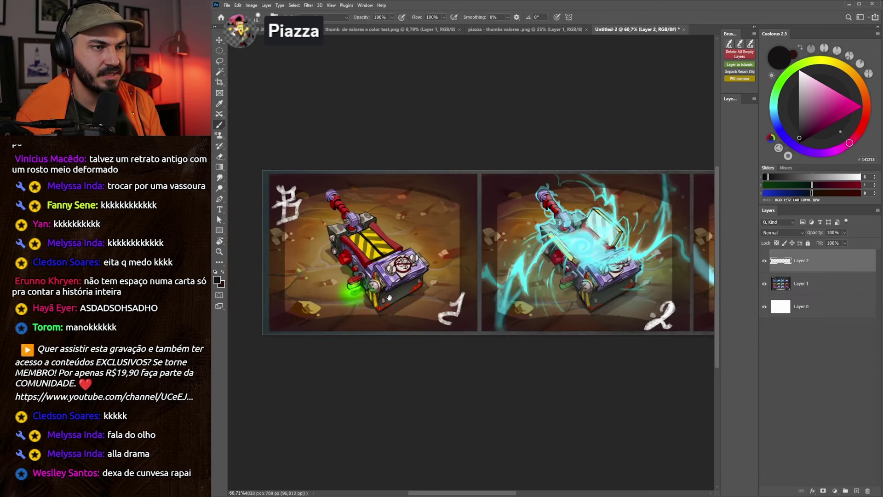
left_click_drag(364, 283, 429, 293)
key("bracketleft")
key("bracketleft")
key("bracketleft")
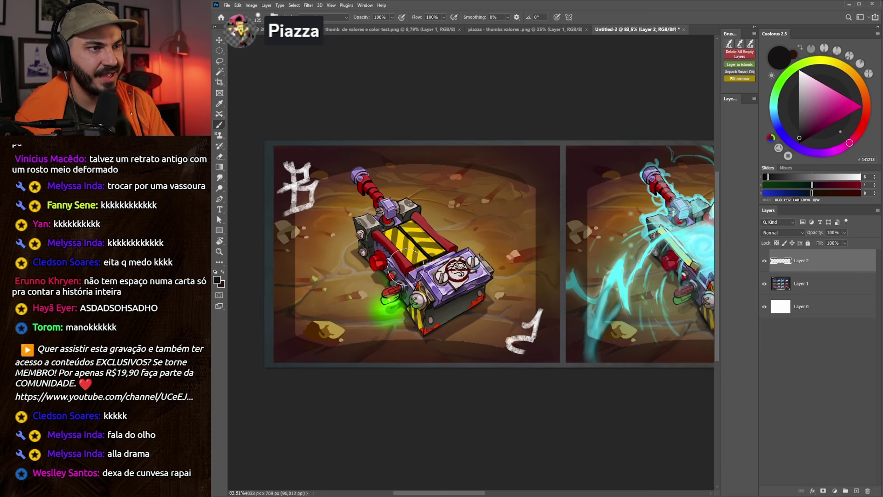
right_click(430, 244)
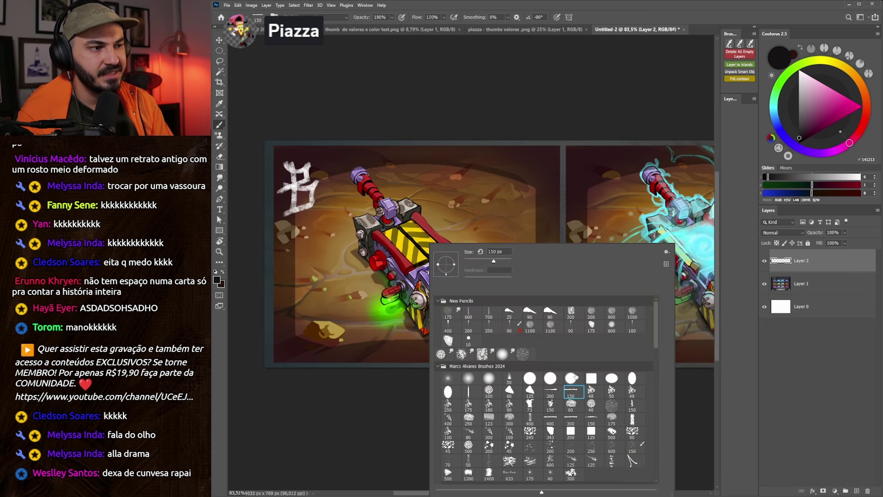
left_click(575, 377)
key("Return")
key("bracketleft")
key("bracketleft")
key("bracketleft")
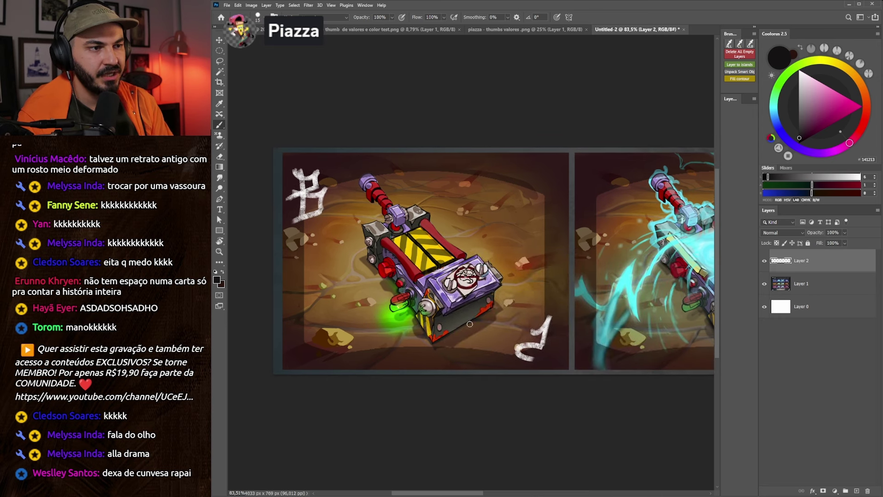
scroll(408, 278, "up", 3)
key("bracketright")
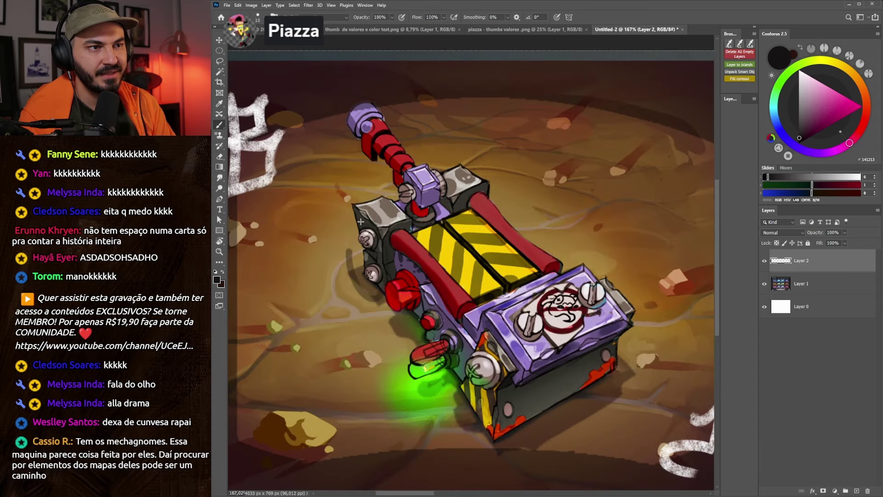
Step: Sample the trap's green glow and dab it onto the upper and lower screws
left_click(416, 373, "alt")
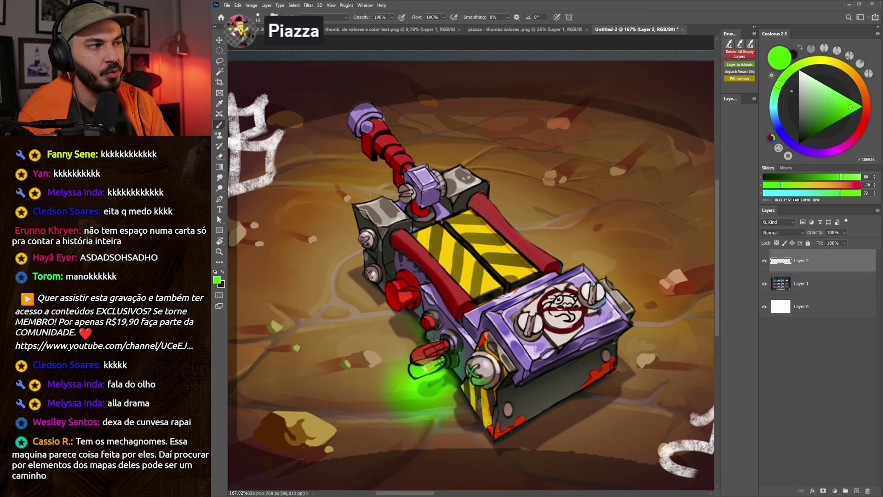
left_click(368, 239)
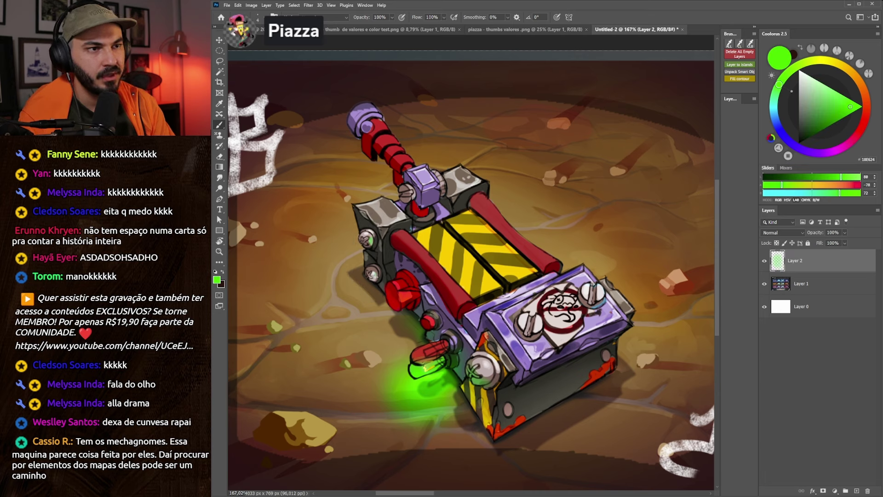
left_click(372, 274)
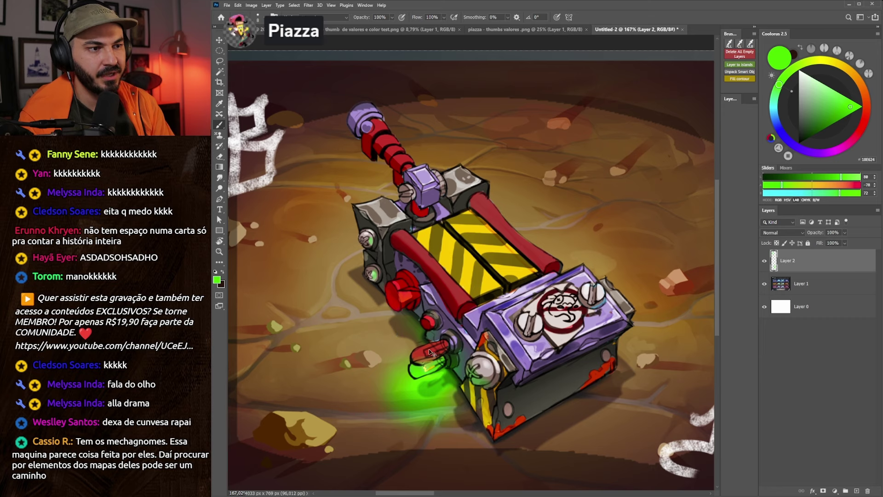
key("z")
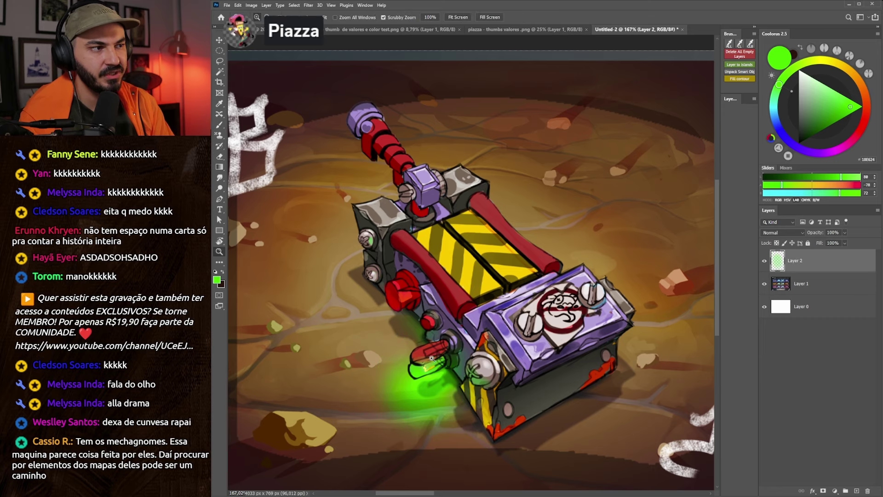
left_click_drag(432, 359, 429, 351)
Step: Try green marks around the rock and the whole trap, then remove them
key("b")
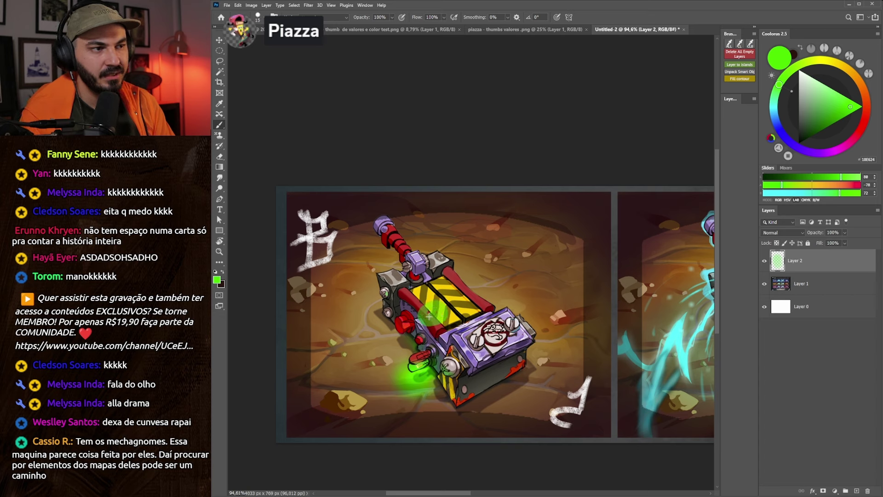
left_click_drag(582, 293, 607, 299)
mouse_move(519, 236)
left_mouse_down()
mouse_move(478, 260)
mouse_move(570, 221)
left_mouse_up()
key("Delete")
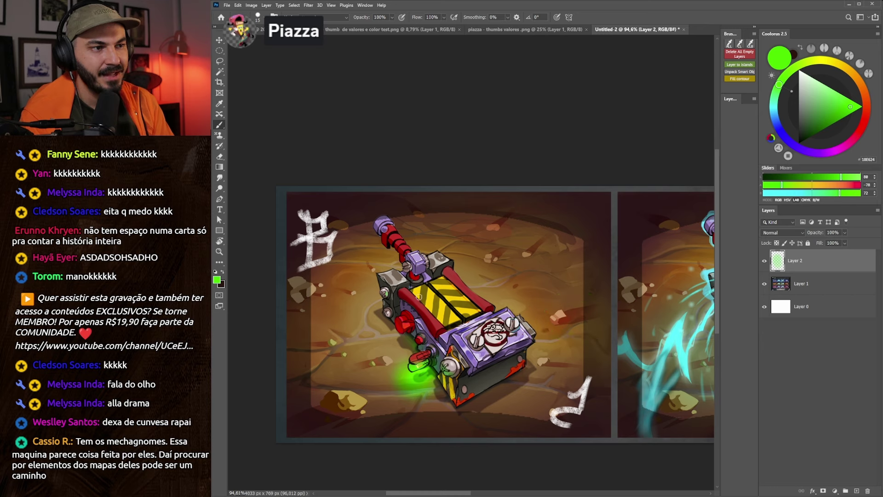
key("bracketright")
left_click_drag(418, 296, 416, 263)
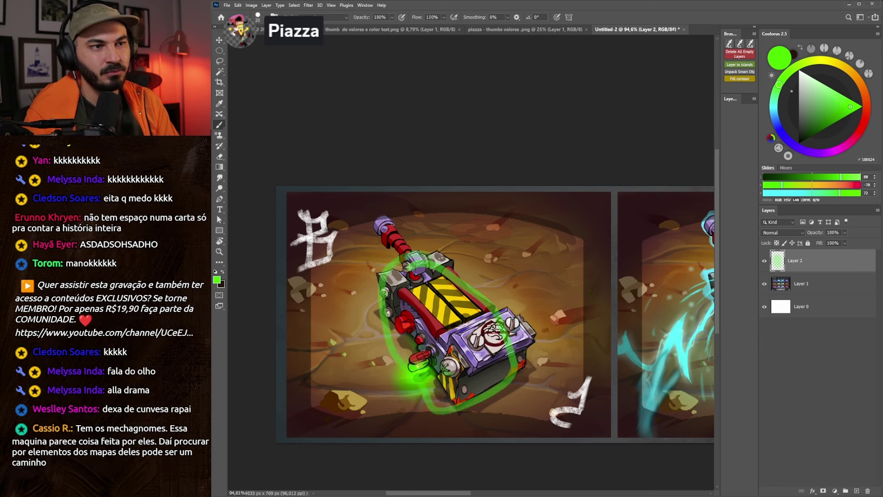
key("ctrl+z")
left_click_drag(539, 143, 547, 136)
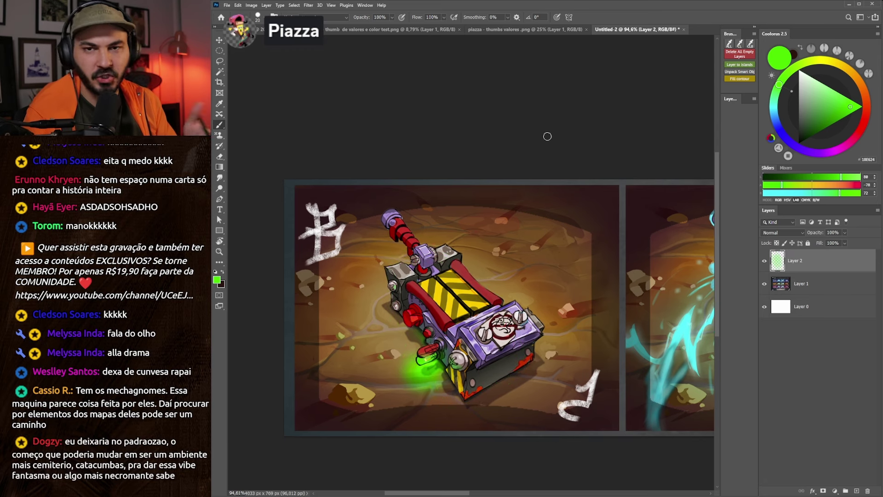
Step: Pick a smaller brush, sample brown from the dirt ground and test a few strokes
right_click(458, 290)
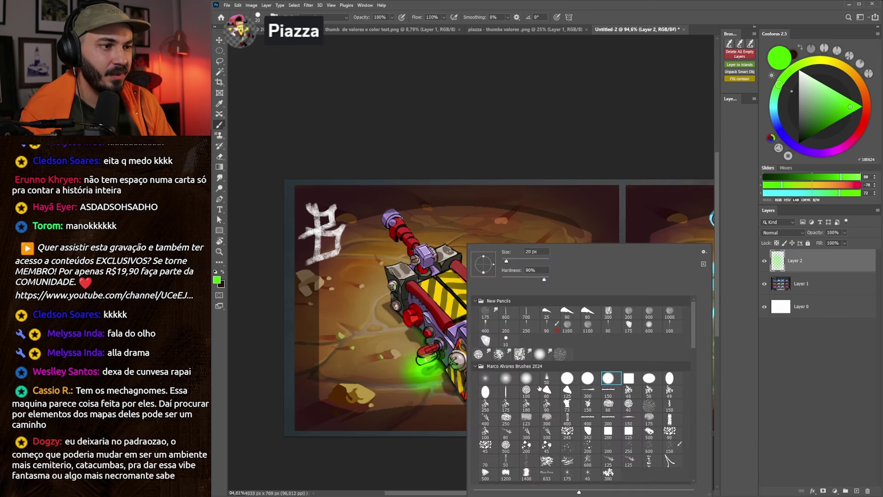
double_click(588, 378)
left_click(330, 337, "alt")
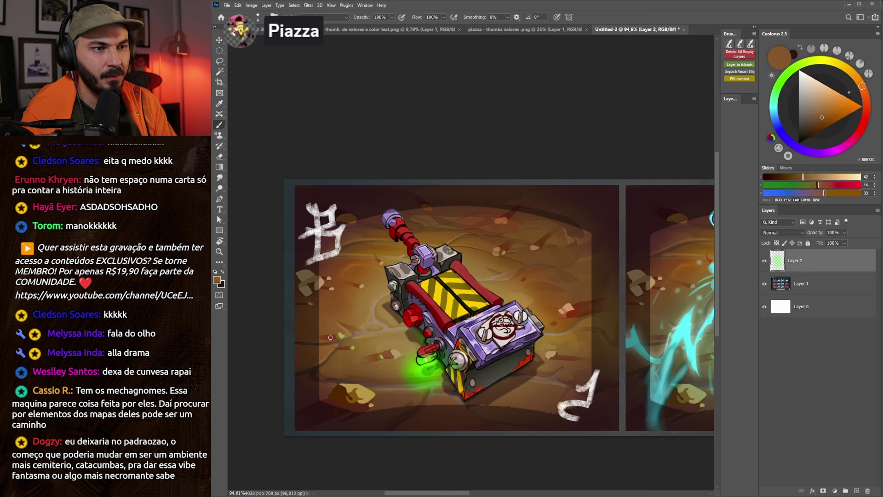
key("bracketleft")
left_click_drag(331, 338, 383, 361)
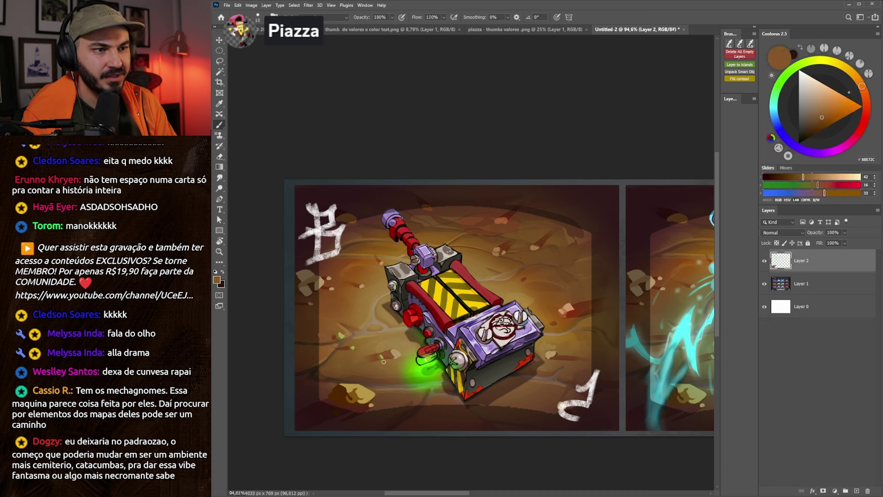
key("bracketright")
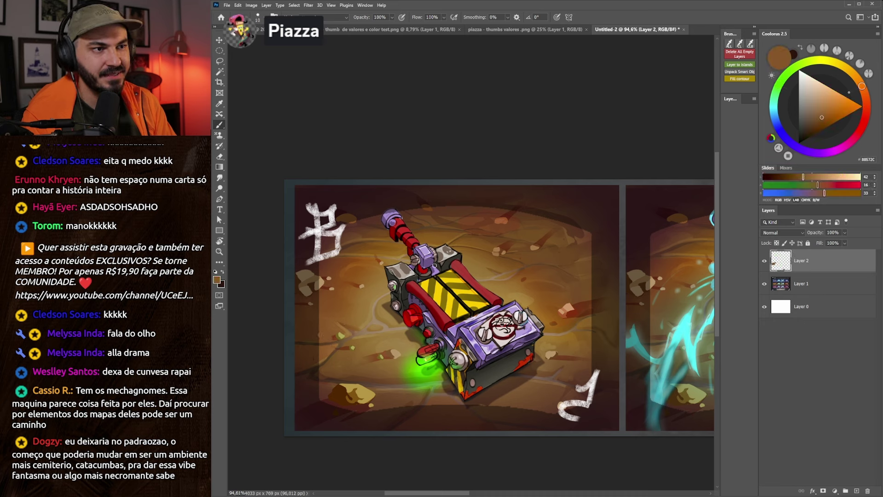
left_click_drag(447, 203, 483, 190)
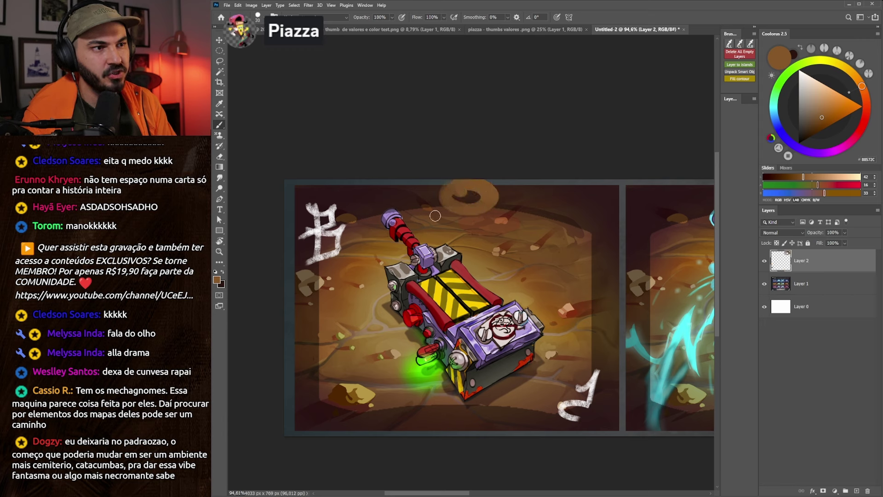
left_click_drag(427, 228, 534, 290)
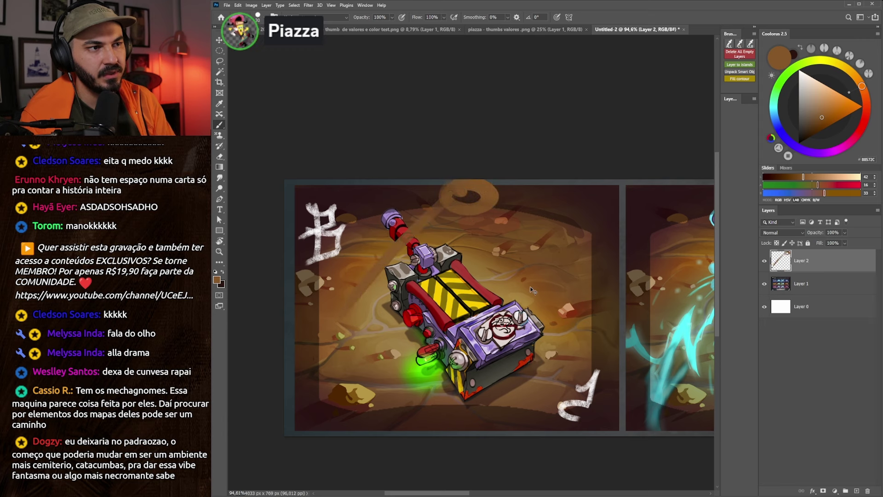
key("ctrl+z")
Step: Resample darker and warmer ground browns, undoing every trial stroke on the first panel
left_click_drag(444, 202, 495, 191)
left_click(507, 244, "alt")
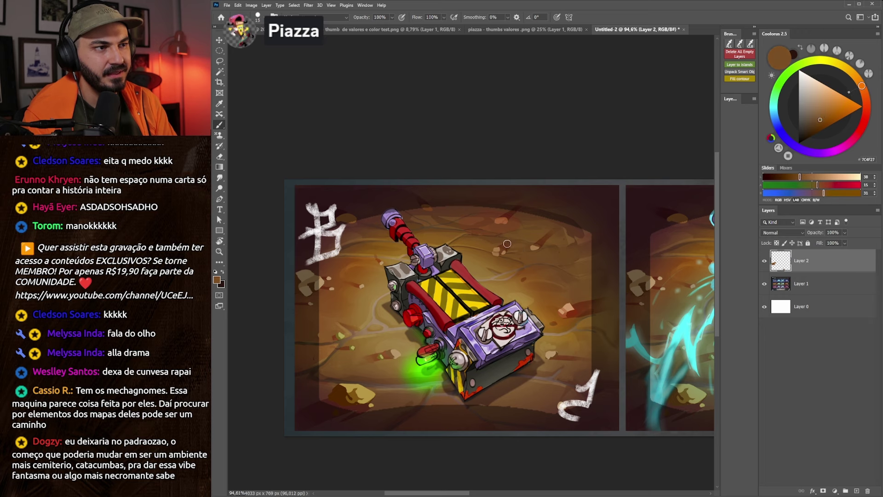
key("ctrl+z")
scroll(527, 239, "down", 1)
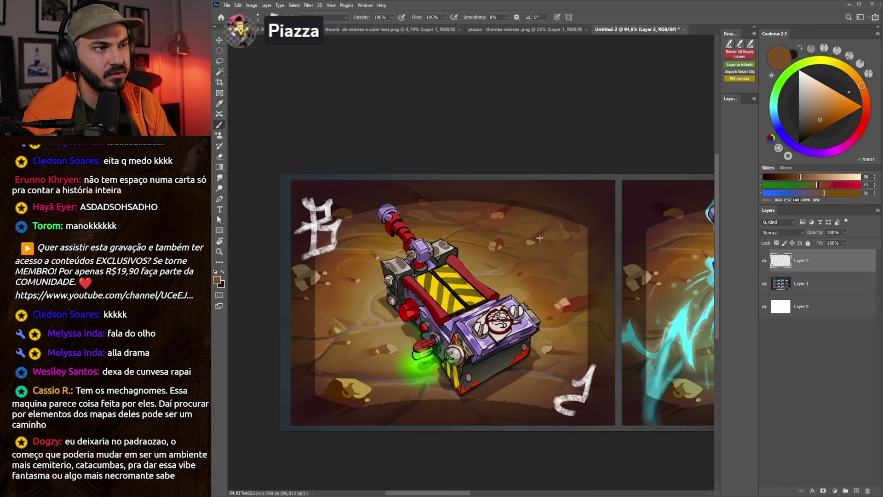
mouse_move(517, 210)
left_mouse_down()
mouse_move(476, 257)
mouse_move(506, 414)
mouse_move(575, 299)
mouse_move(544, 177)
left_mouse_up()
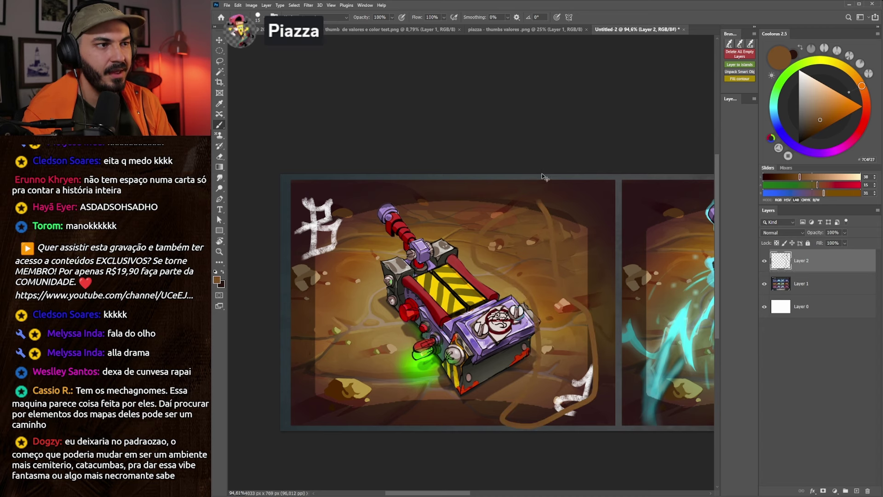
key("ctrl+z")
left_click(409, 323, "alt")
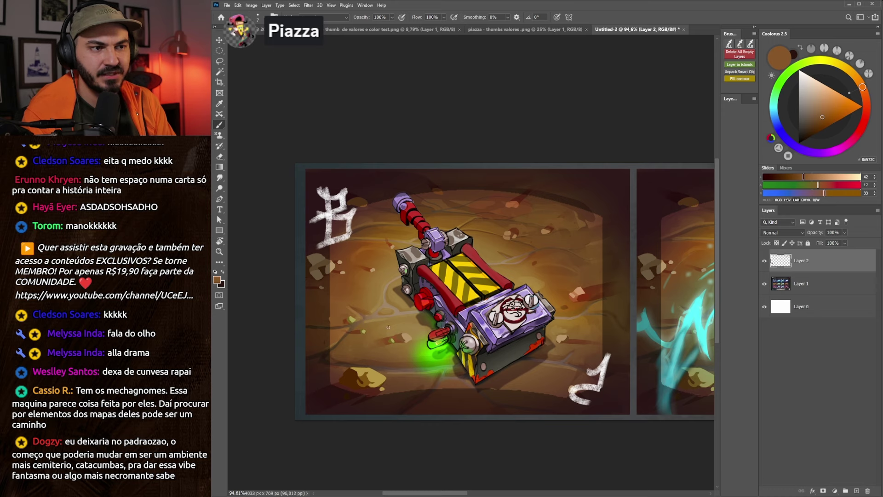
left_click_drag(455, 326, 433, 304)
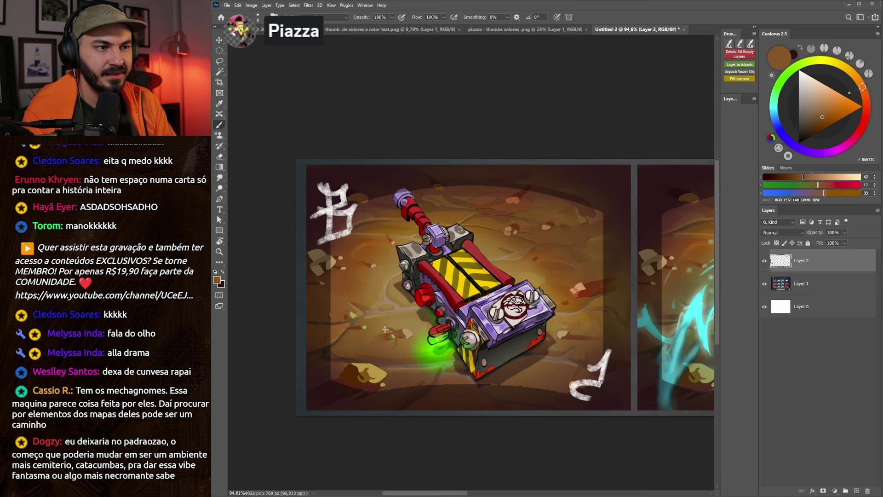
left_click_drag(412, 327, 416, 325)
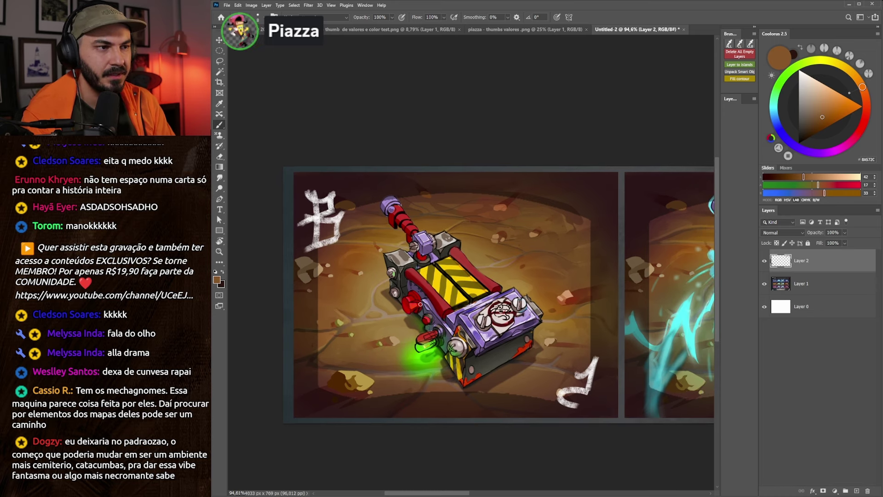
right_click(431, 288)
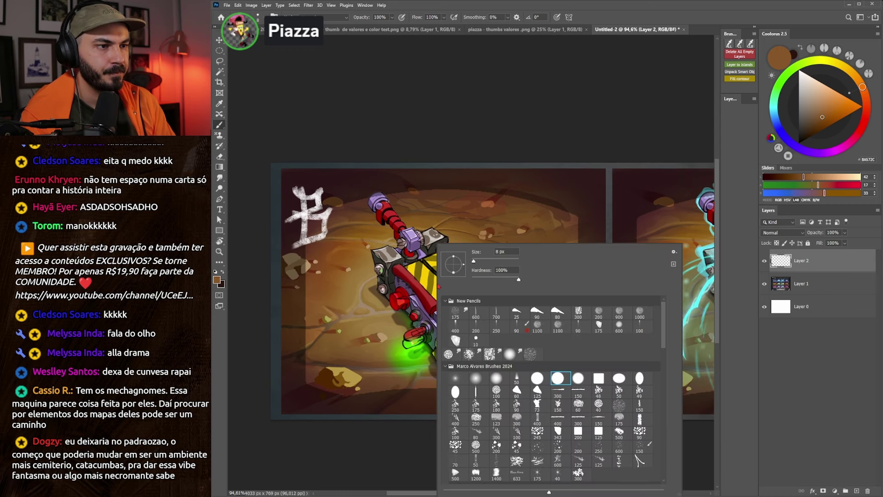
Step: Choose a dark olive brown in the Coolorus picker and open Window > Extensions (legacy)
left_click(530, 241)
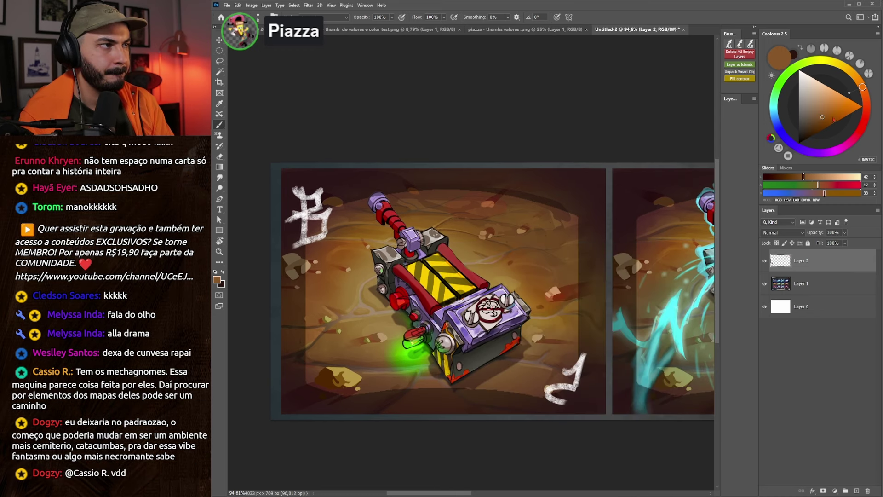
left_click(808, 134)
left_click_drag(807, 131, 803, 131)
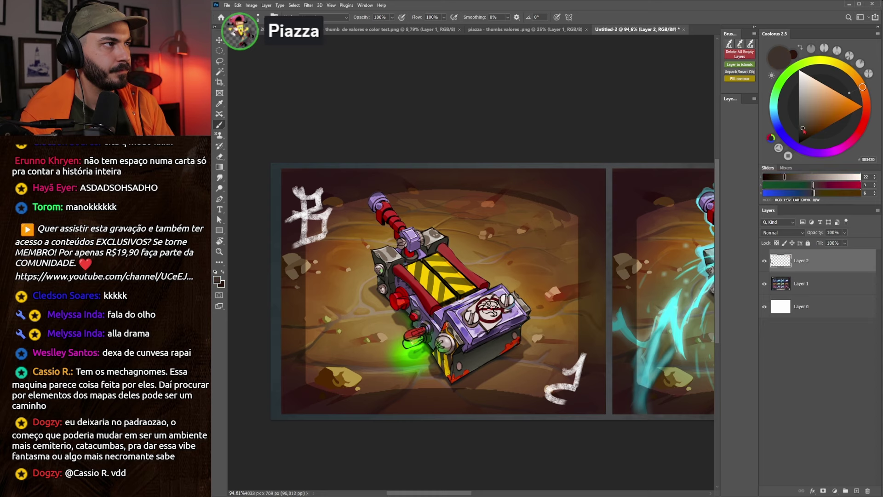
left_click_drag(485, 337, 489, 327)
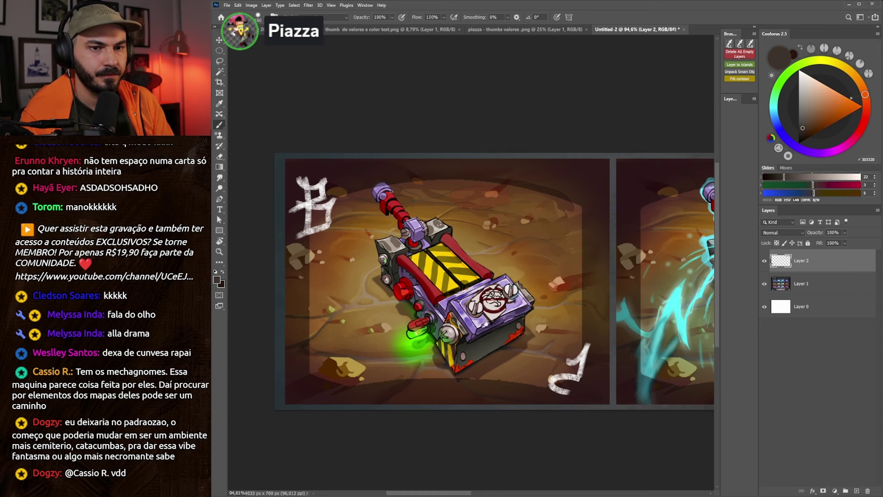
scroll(490, 310, "right", 1)
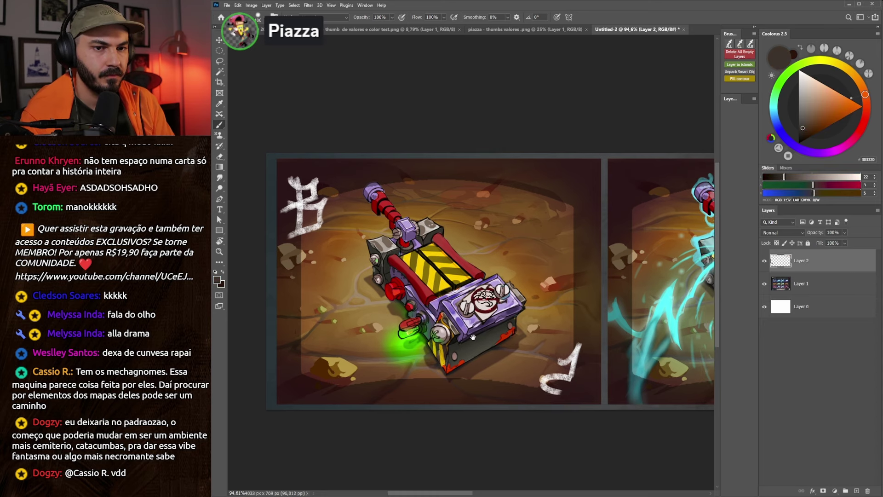
left_click_drag(473, 337, 473, 338)
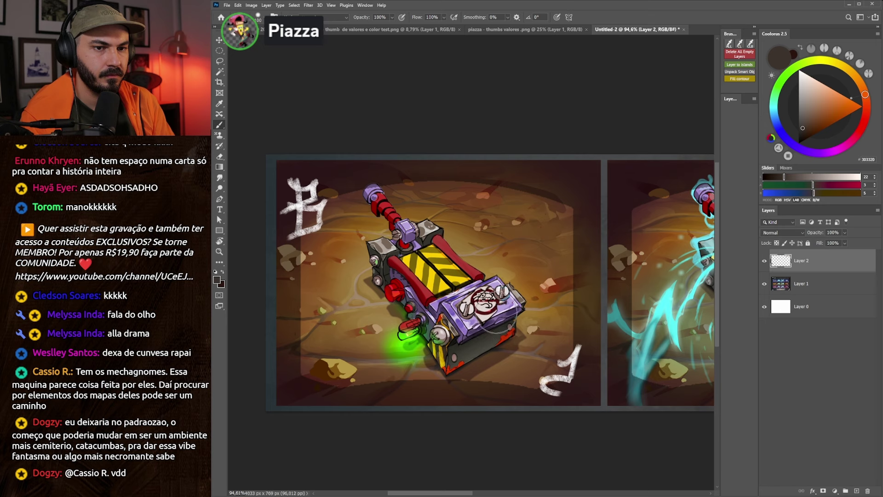
left_click(803, 135)
mouse_move(731, 99)
left_mouse_down()
mouse_move(579, 98)
mouse_move(739, 491)
mouse_move(736, 97)
left_mouse_up()
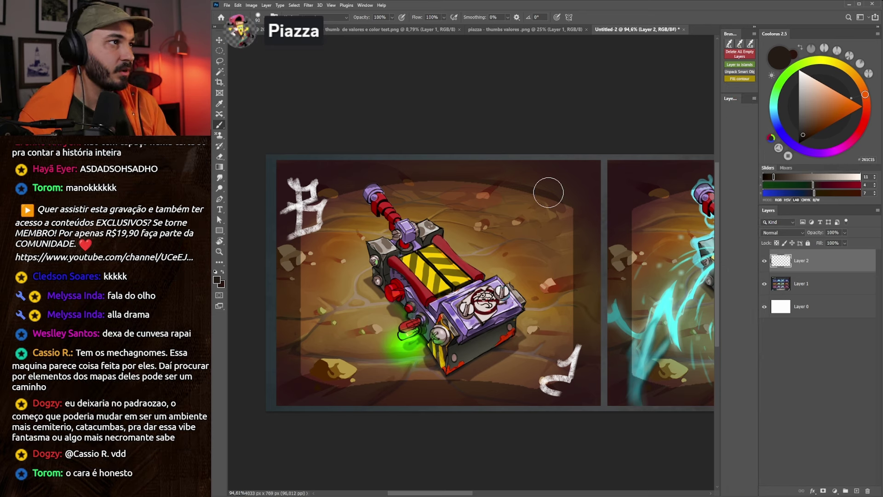
left_click(365, 5)
mouse_move(380, 36)
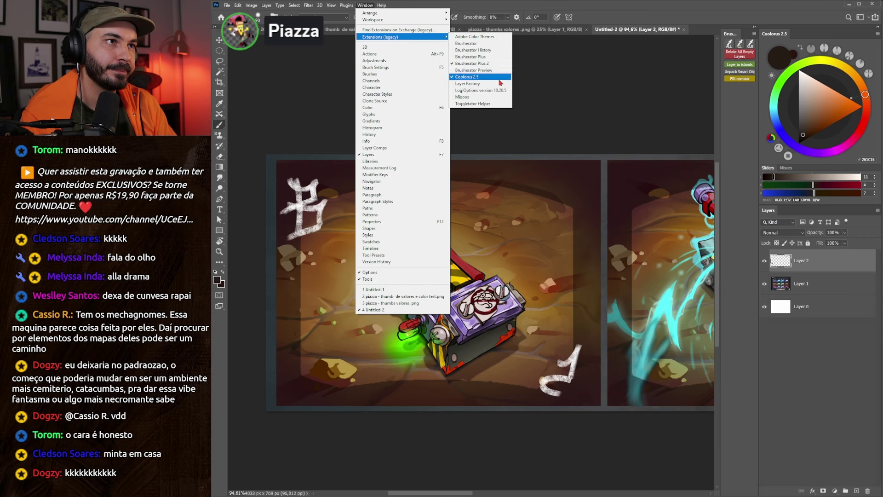
Step: Add a Multiply layer through Layer Factory, resize the brush, and switch to grayscale proof colours
left_click(499, 83)
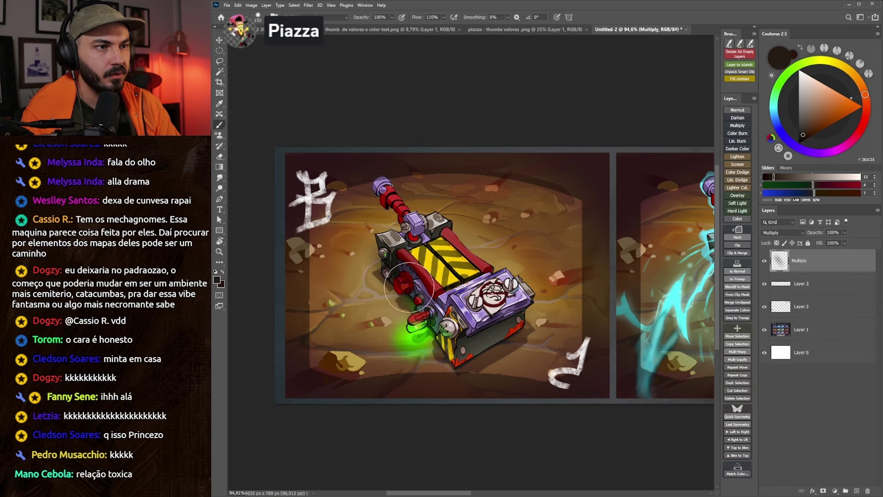
key("bracketleft")
key("bracketleft")
key("bracketleft")
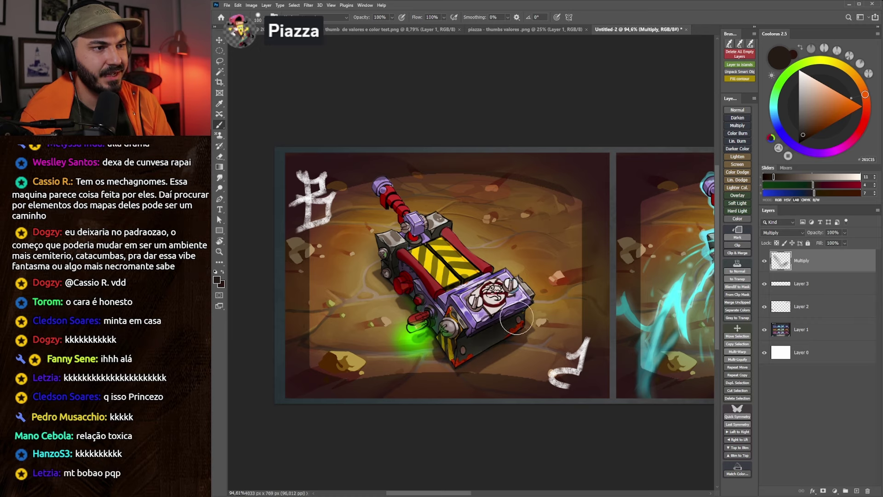
key("bracketright")
key("bracketright")
key("bracketright")
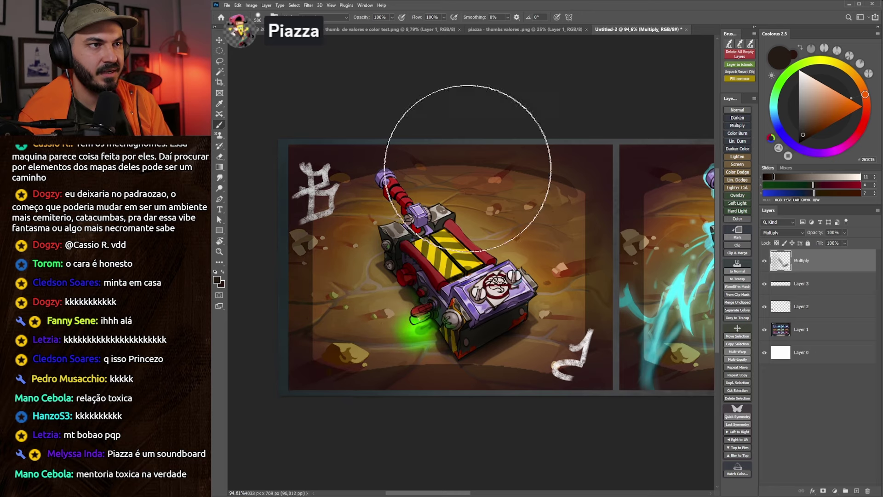
key("ctrl+y")
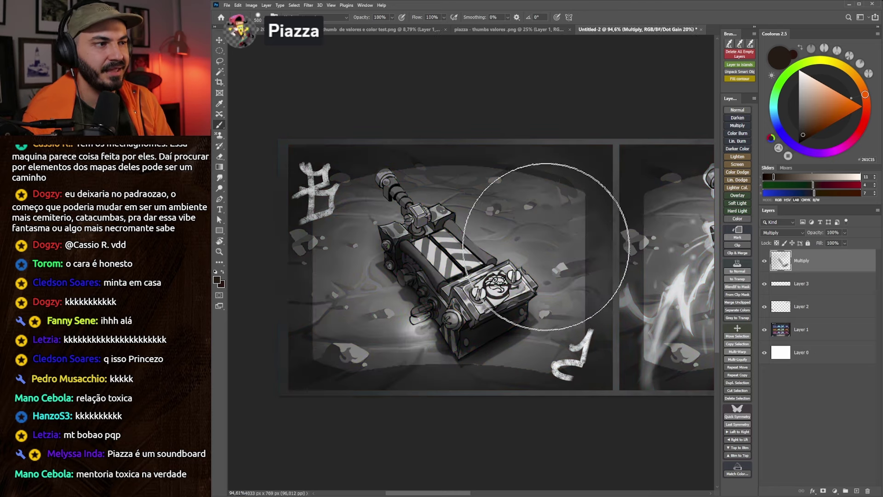
Step: Return to full colour and shade the Multiply layer in olive with a small brush
key("ctrl+y")
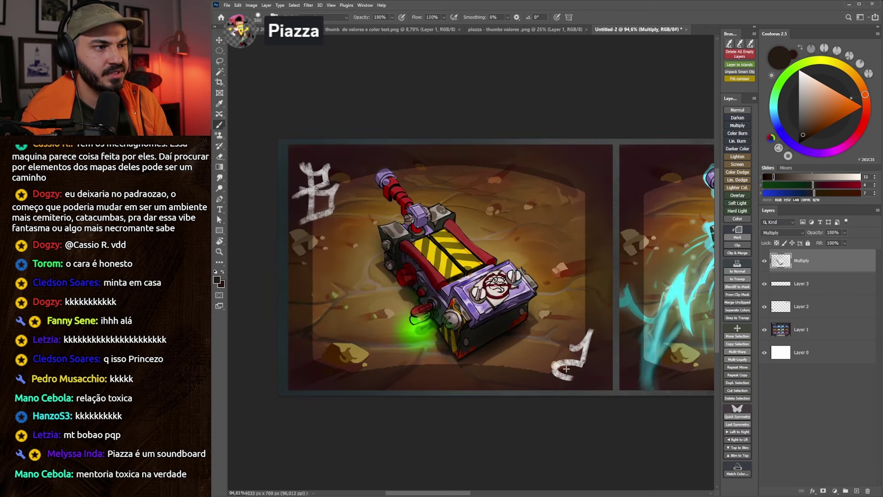
left_click(807, 125)
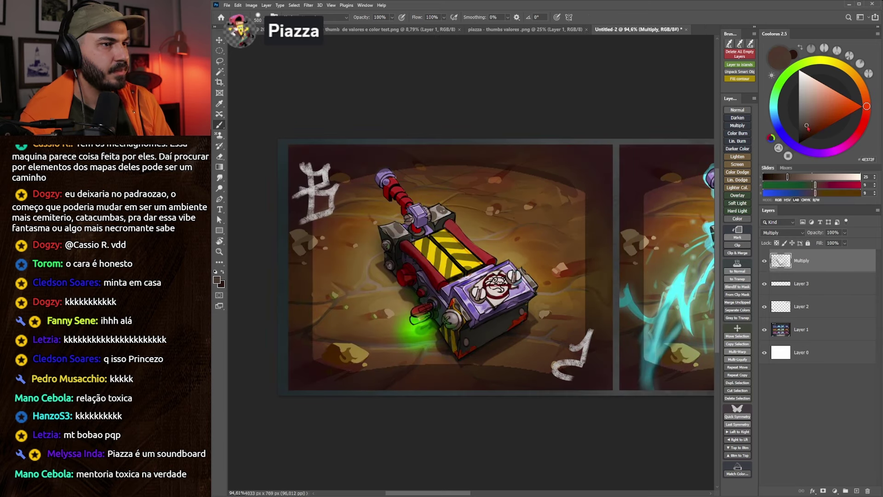
left_click(825, 60)
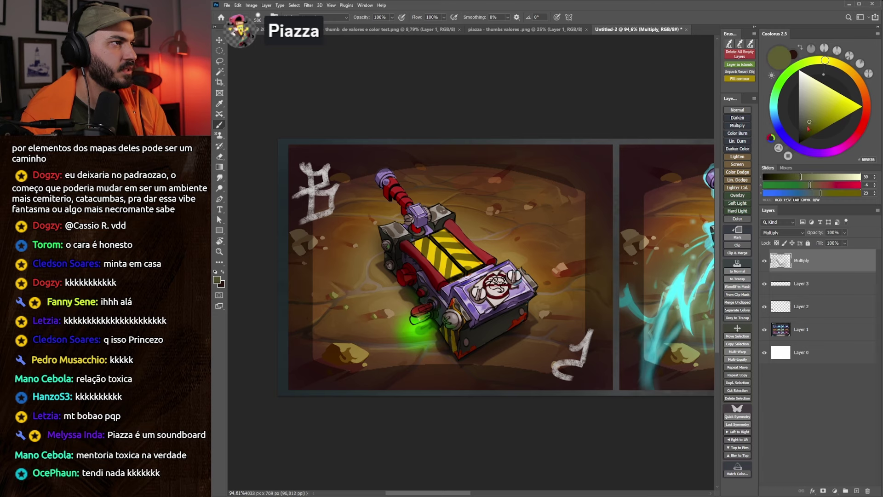
key("bracketleft")
key("bracketleft")
key("bracketleft")
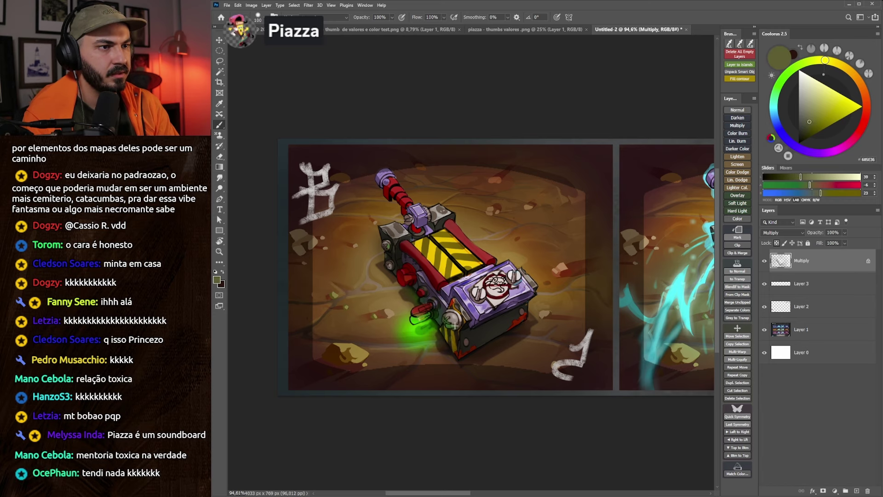
left_click(818, 122)
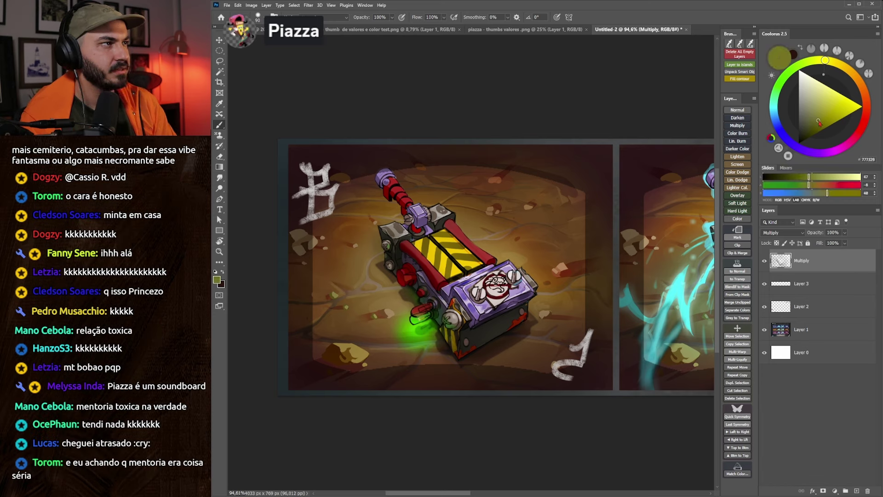
key("bracketright")
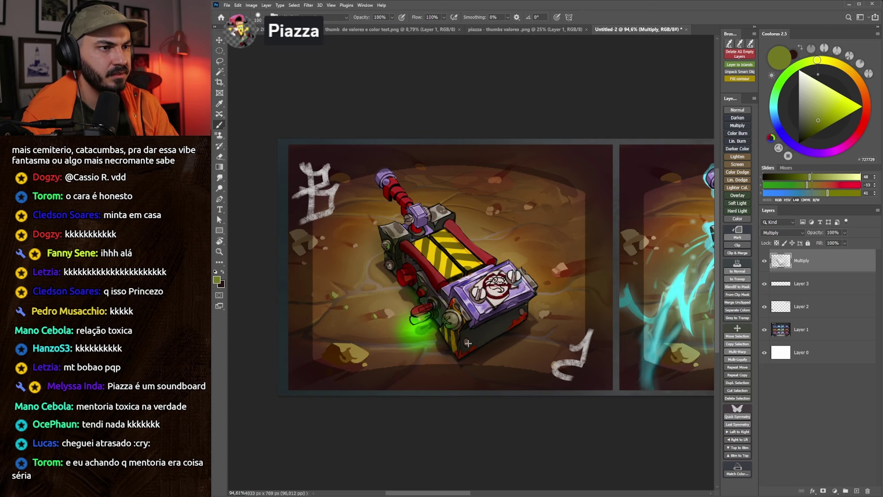
key("bracketleft")
key("bracketleft")
key("bracketleft")
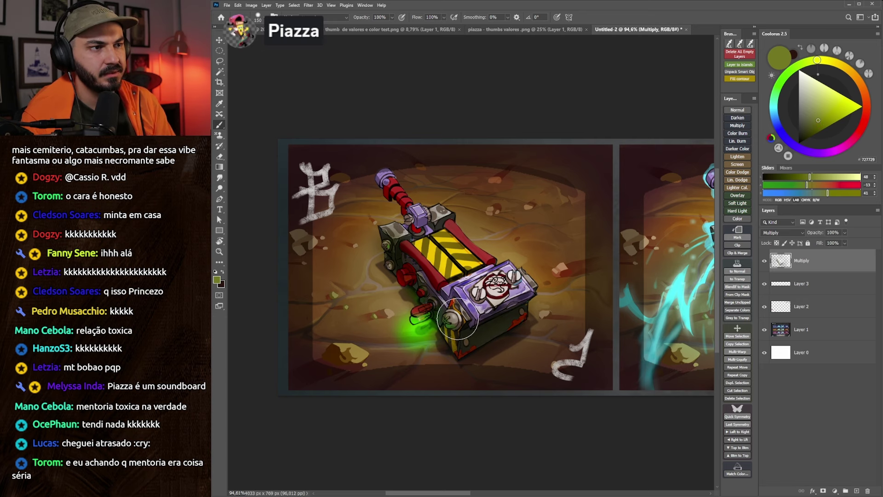
key("bracketleft")
key("bracketleft")
key("bracketleft")
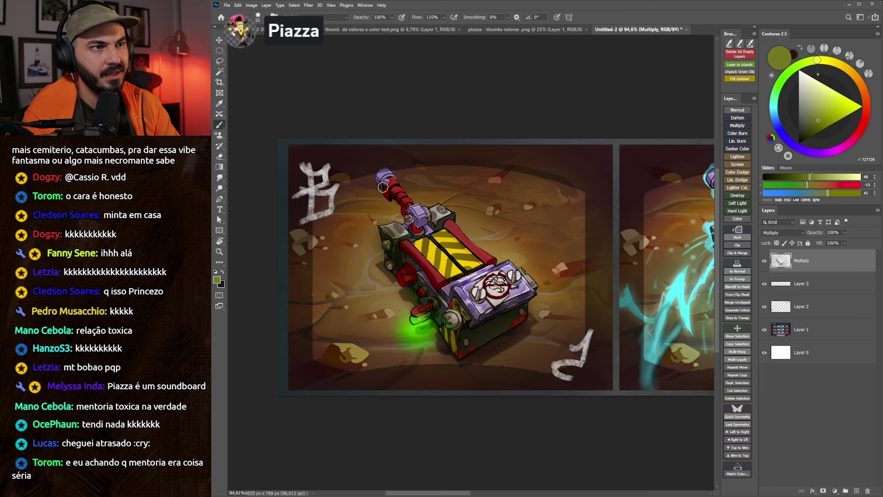
key("bracketright")
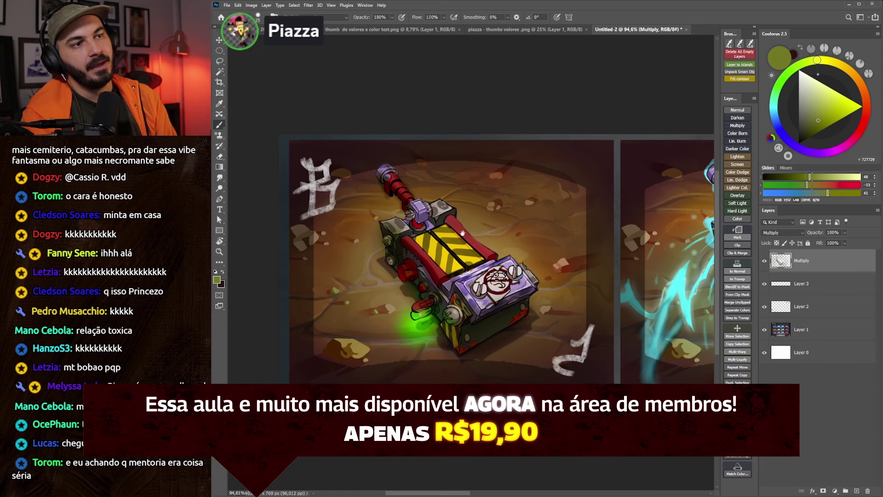
key("bracketleft")
key("bracketleft")
key("bracketright")
key("bracketright")
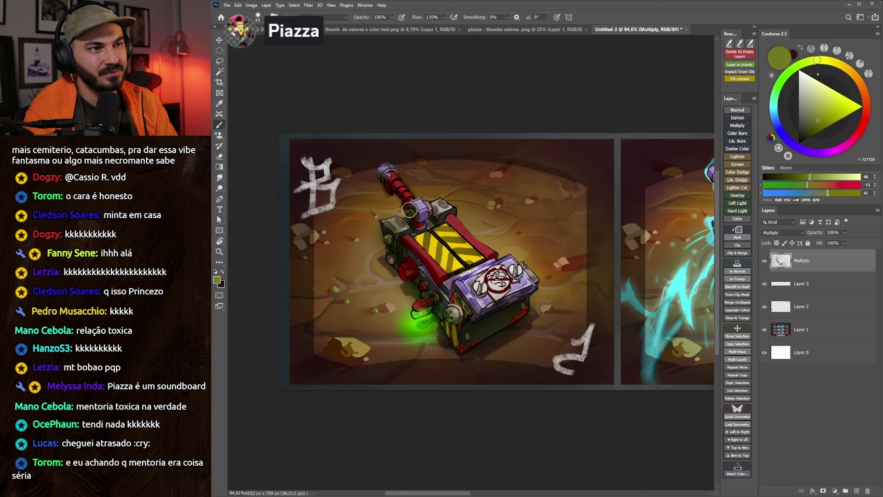
Step: Erase parts of the shading and toggle the Multiply layer's visibility to compare
scroll(420, 216, "down", 3)
scroll(442, 277, "up", 4)
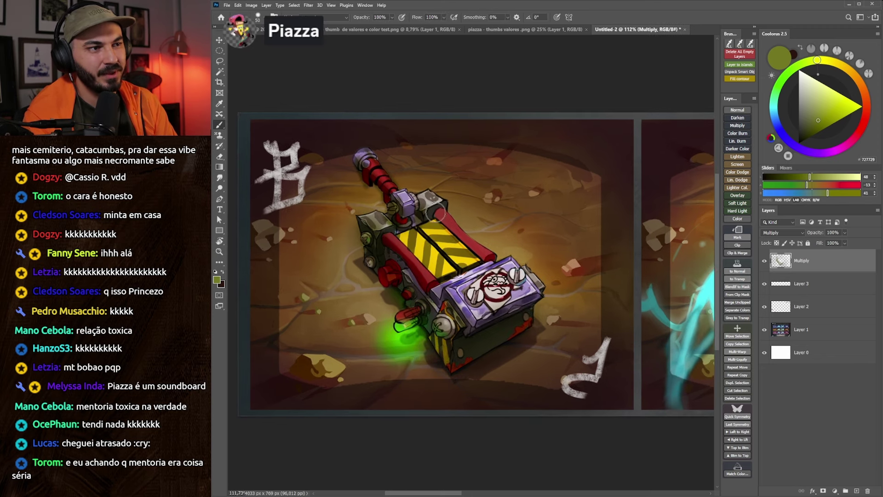
key("e")
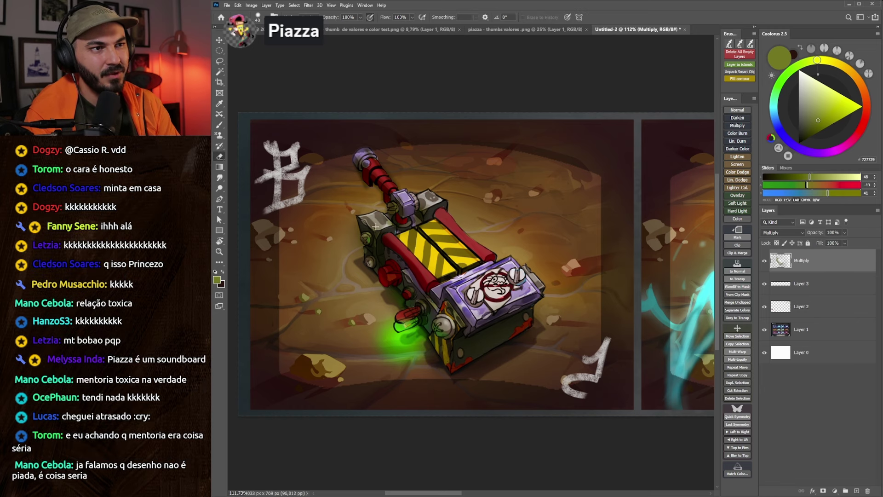
key("z")
scroll(506, 258, "down", 4)
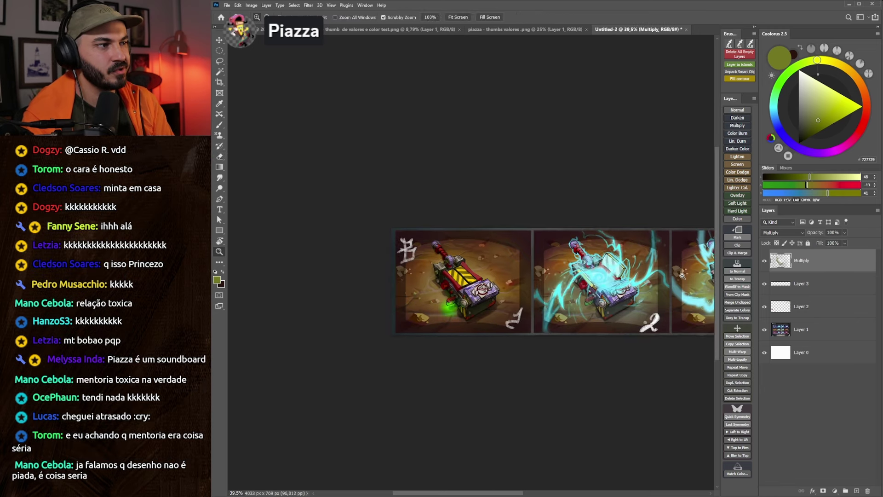
left_click(764, 260)
left_click(765, 261)
scroll(446, 301, "up", 4)
Step: Refine the shading with eraser and large brush, then add a Screen-mode layer on top
key("e")
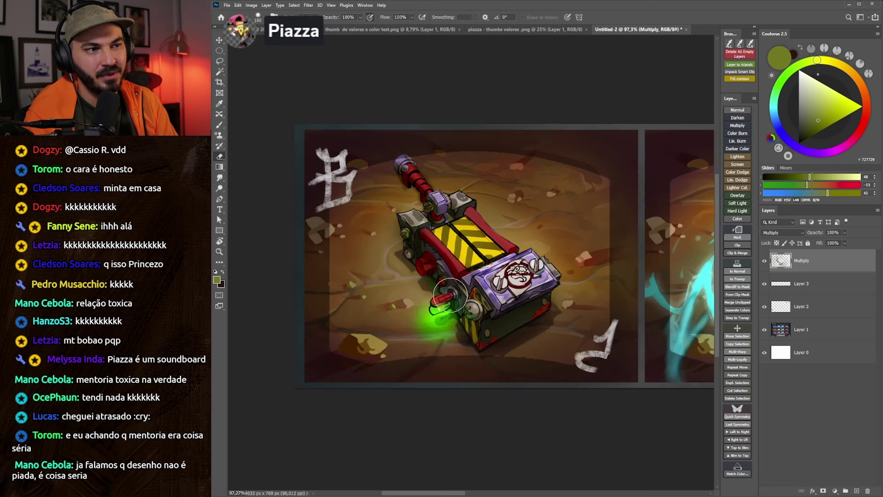
scroll(456, 290, "down", 1)
key("b")
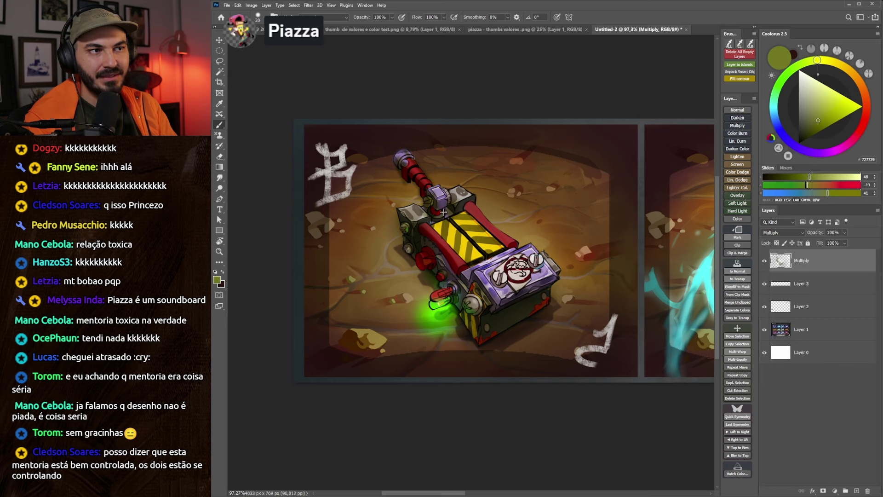
key("bracketright")
key("bracketright")
key("bracketright")
key("bracketright")
key("bracketright")
key("bracketright")
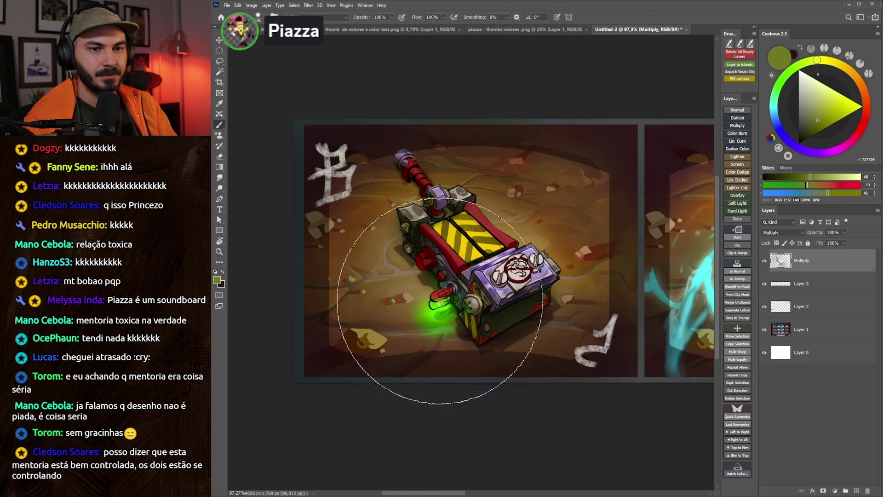
scroll(529, 250, "down", 1)
key("ctrl+shift+alt+n")
key("bracketleft")
key("bracketleft")
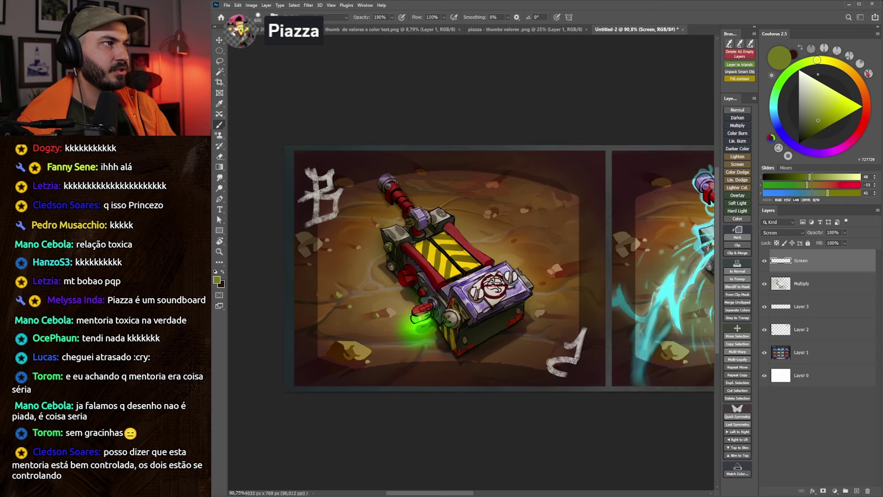
Step: Paint a warm ochre glow over the hammer and stamp on the Screen layer
left_click(455, 273, "alt")
left_click(455, 273)
key("bracketleft")
key("bracketleft")
key("bracketleft")
left_click_drag(469, 77, 466, 71)
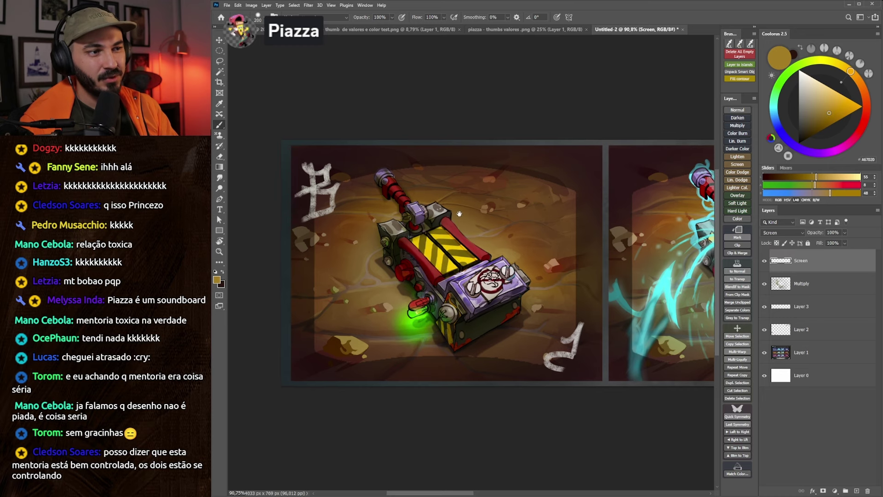
left_click_drag(456, 294, 498, 262)
key("bracketleft")
key("bracketleft")
key("bracketleft")
key("bracketleft")
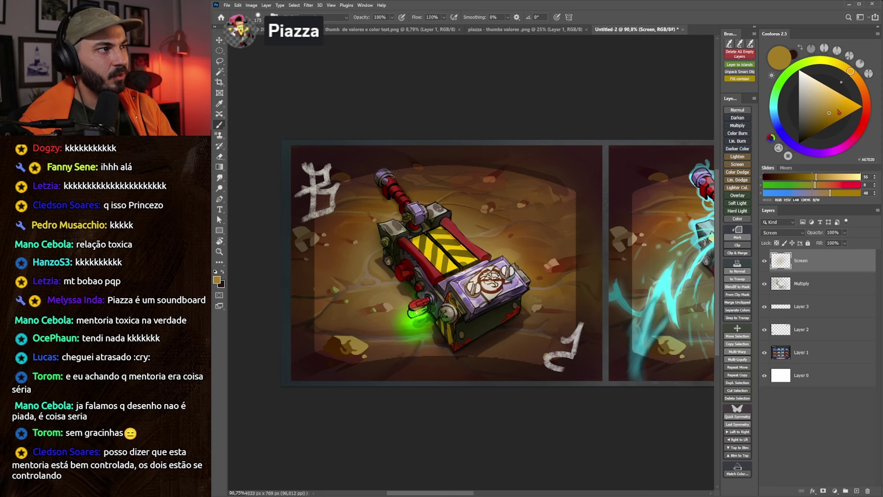
Step: Sample a lighter golden colour and paint small highlights over the trap and stamp
left_click(655, 201, "alt")
left_click_drag(442, 285, 446, 313)
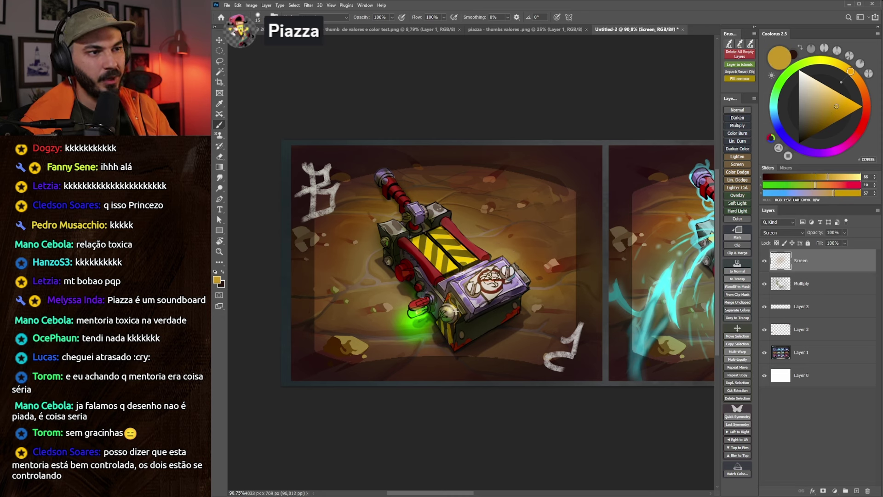
left_click_drag(446, 299, 450, 266)
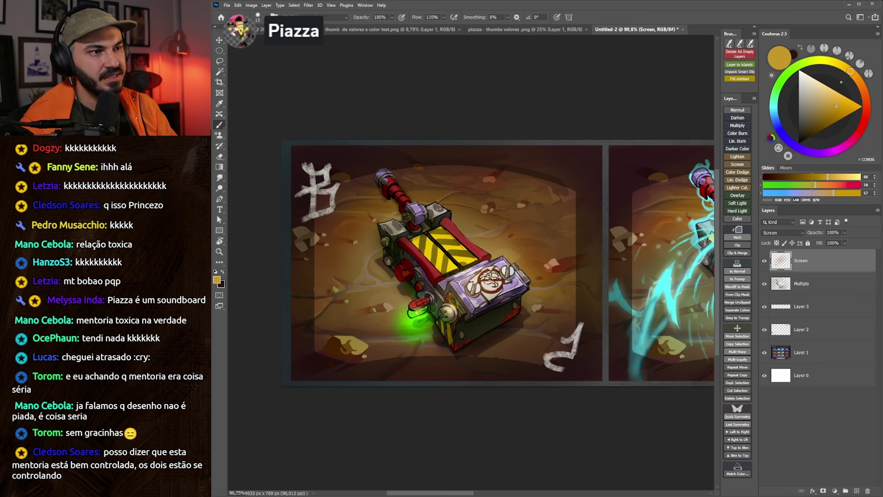
left_click_drag(443, 284, 467, 269)
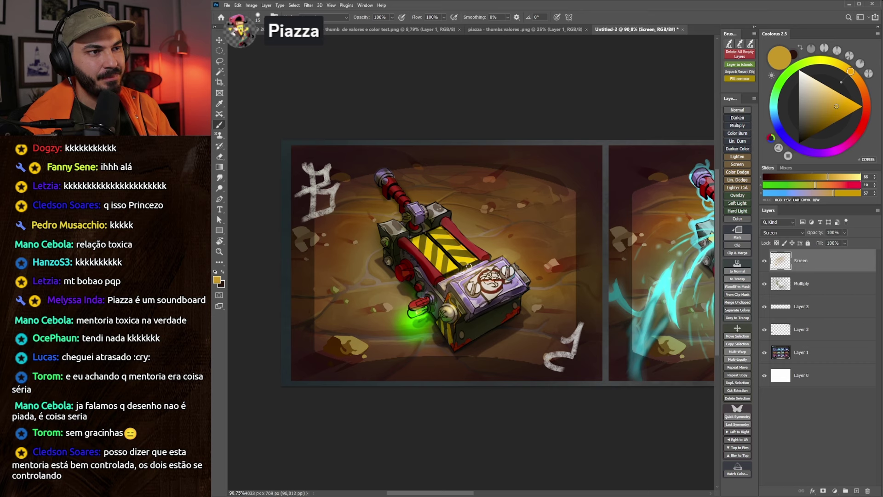
key("bracketleft")
key("bracketleft")
key("bracketleft")
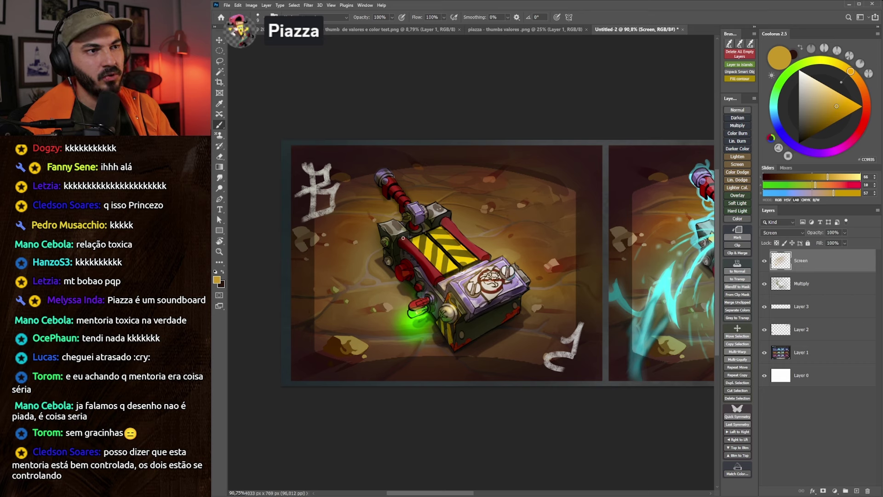
Step: Add fine highlights near the stamp and a light stroke down the red handle
left_click_drag(418, 253, 412, 247)
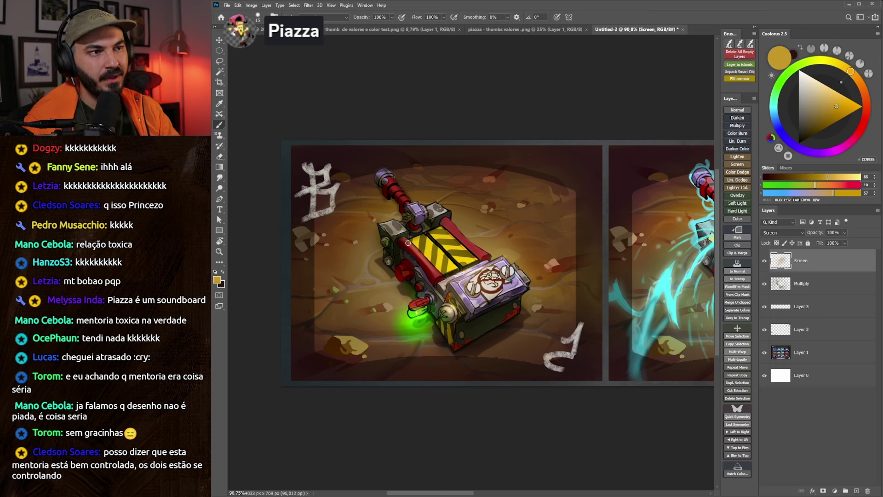
key("bracketleft")
key("bracketleft")
left_click_drag(472, 233, 488, 256)
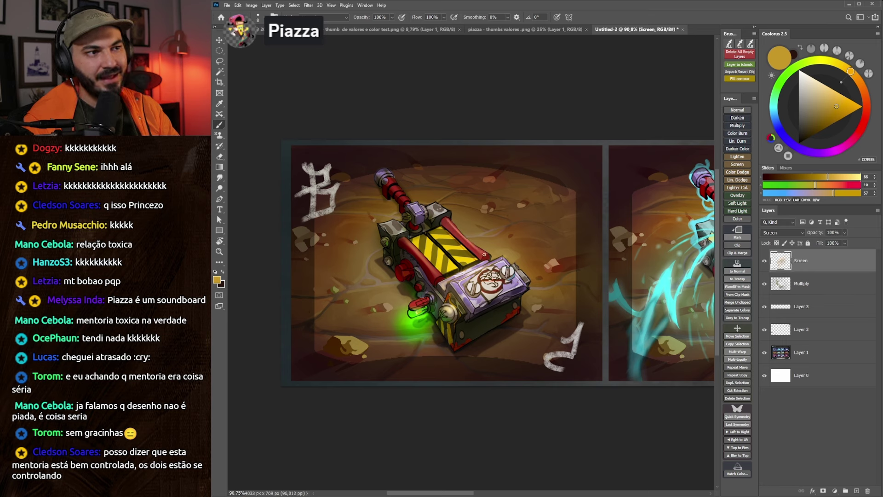
key("bracketright")
key("bracketright")
key("bracketright")
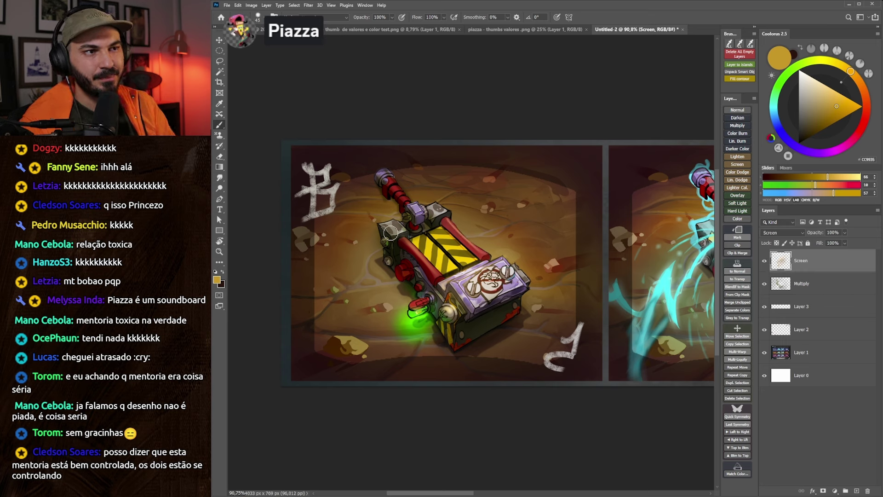
key("bracketleft")
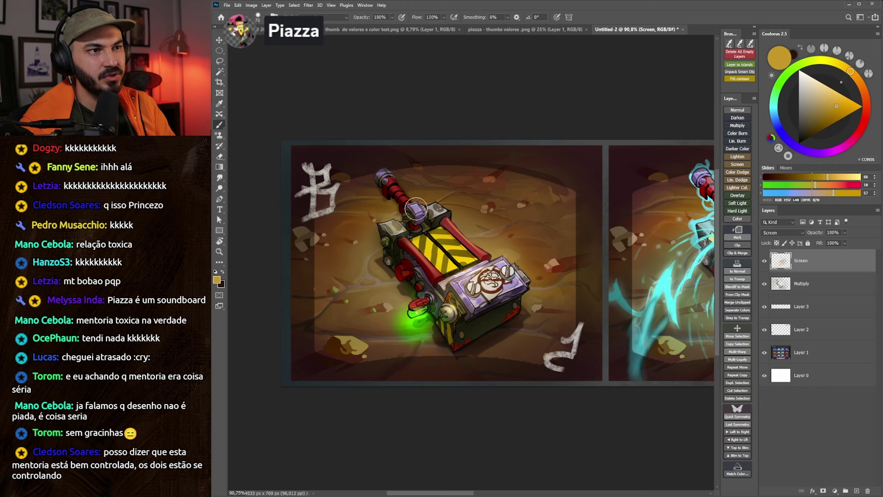
left_click_drag(381, 166, 407, 207)
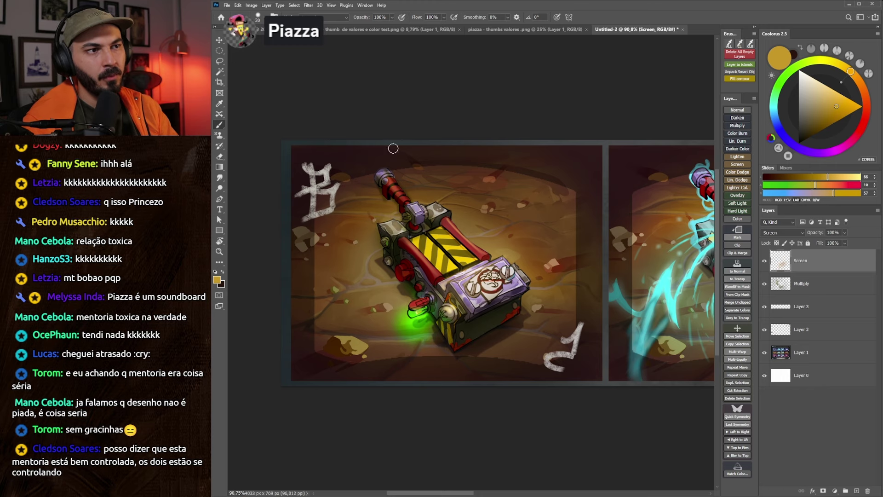
key("bracketright")
key("bracketright")
key("bracketright")
key("bracketright")
key("bracketright")
key("bracketright")
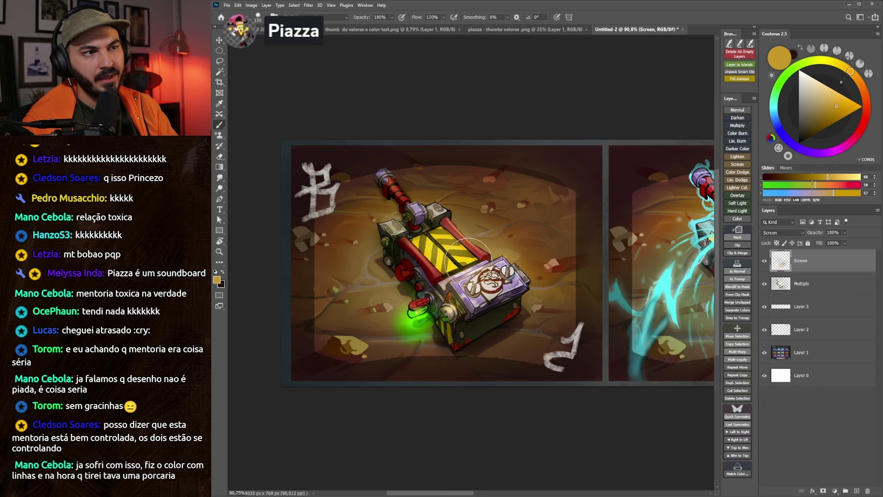
Step: Toggle the Screen highlights to compare, then add a new Screen layer via Lighter Col
scroll(438, 259, "down", 5)
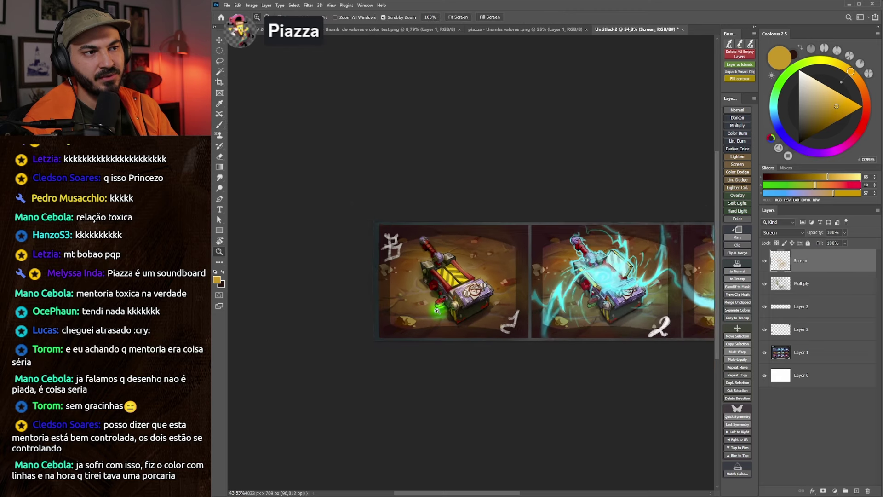
scroll(460, 246, "up", 5)
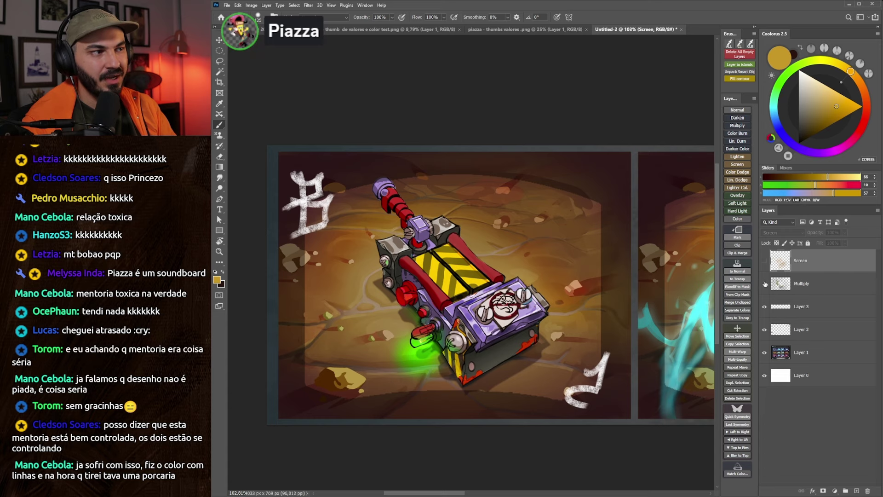
left_click(763, 261)
left_click(763, 260)
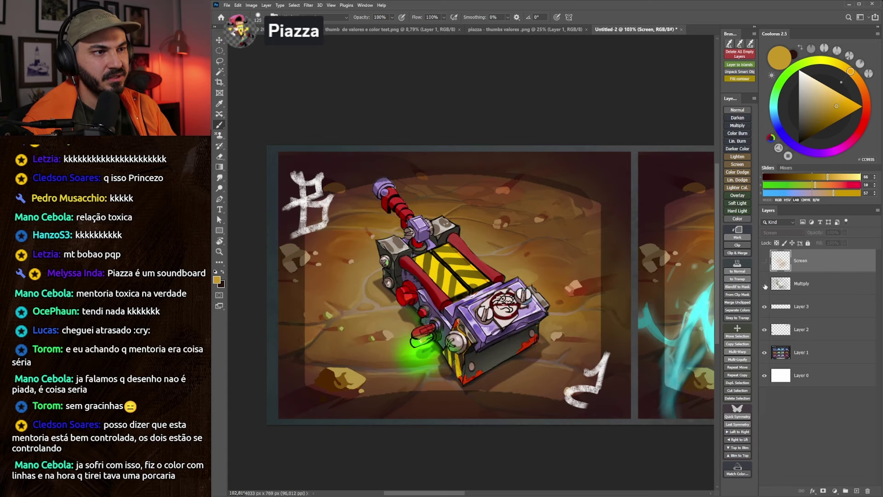
left_click_drag(460, 338, 437, 341)
left_click_drag(466, 328, 510, 328)
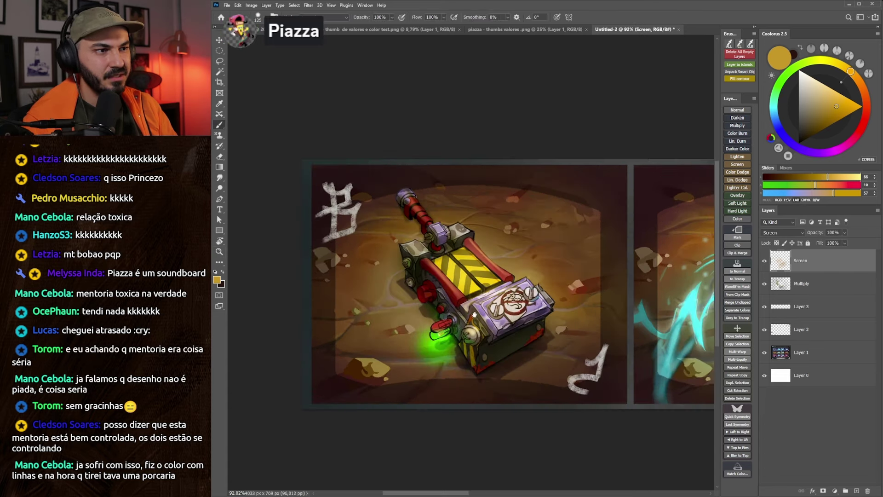
left_click(742, 188)
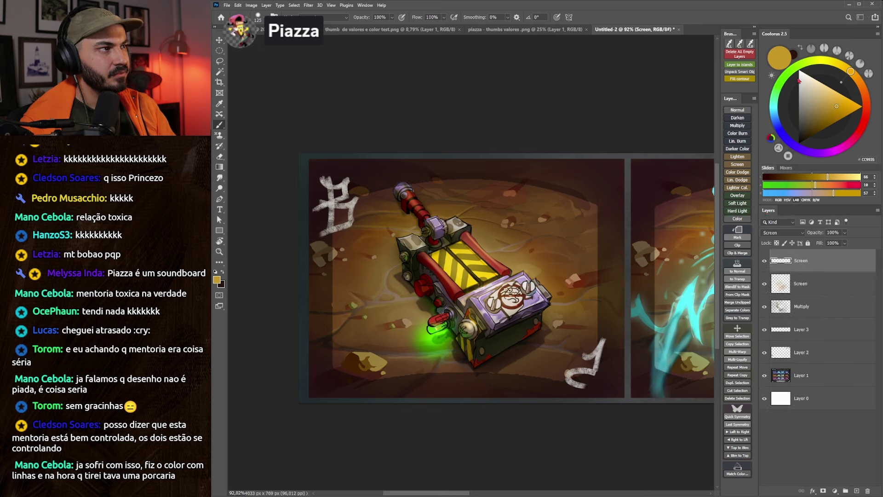
Step: Pick an olive green, undo a trial stroke, and choose a round brush preset with no angle
left_click(814, 60)
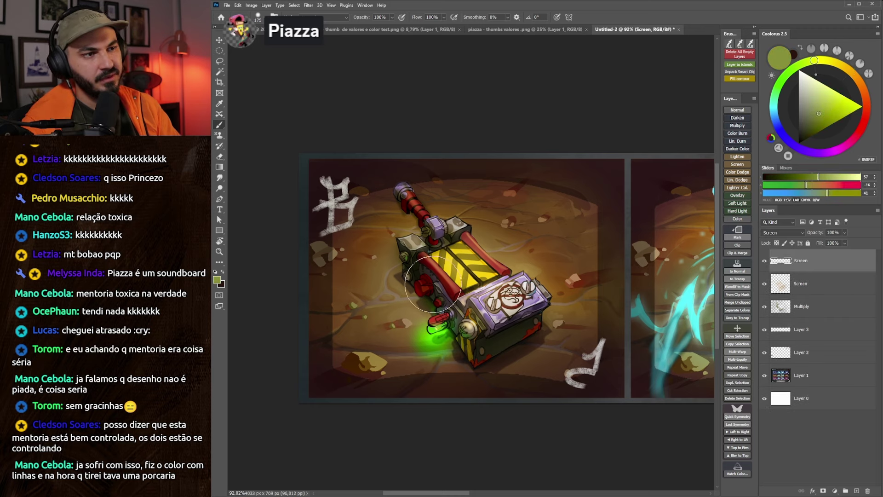
left_click_drag(421, 269, 453, 310)
key("ctrl+z")
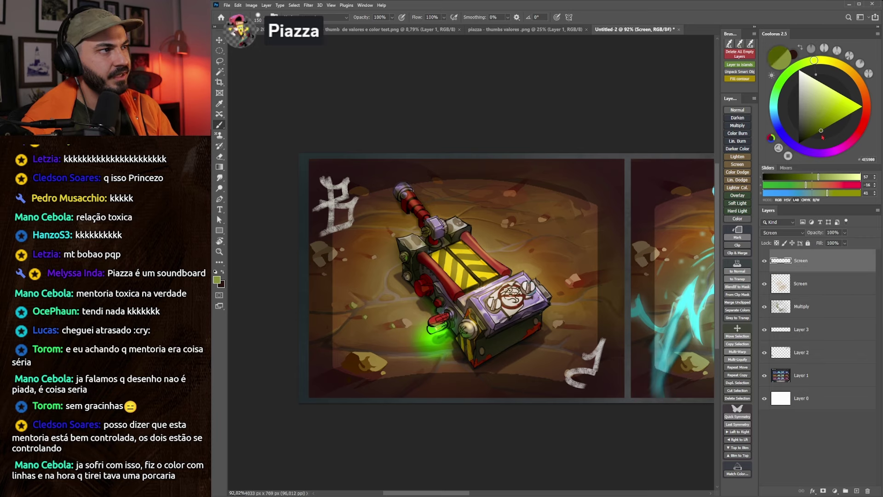
scroll(443, 285, "up", 3)
right_click(408, 245)
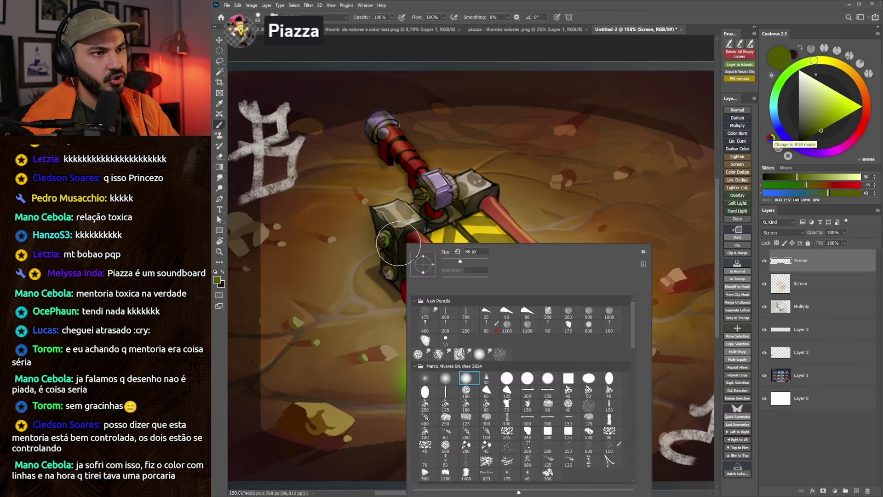
double_click(528, 381)
Step: Dab green highlights on the bolts and along the hammer's left edge, then view the whole strip
left_click(389, 273)
left_click(385, 230)
left_click(435, 271)
left_click_drag(423, 257, 473, 319)
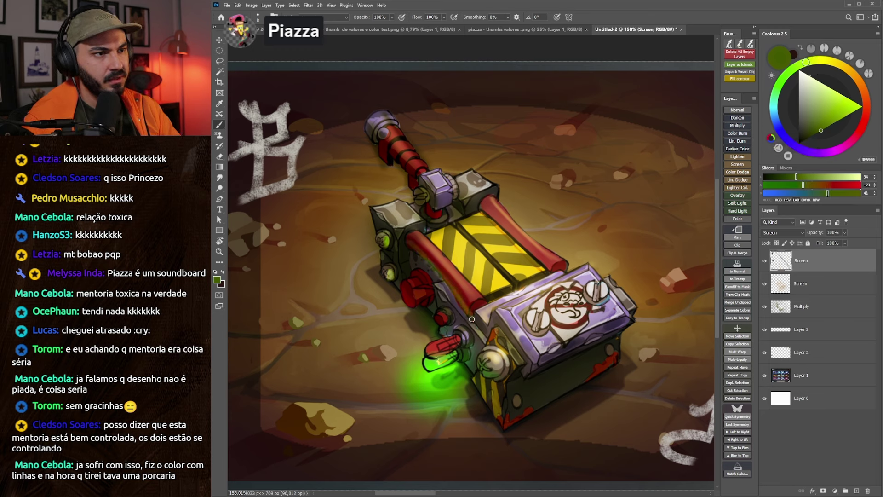
key("bracketright")
key("bracketright")
left_click(488, 358)
key("bracketright")
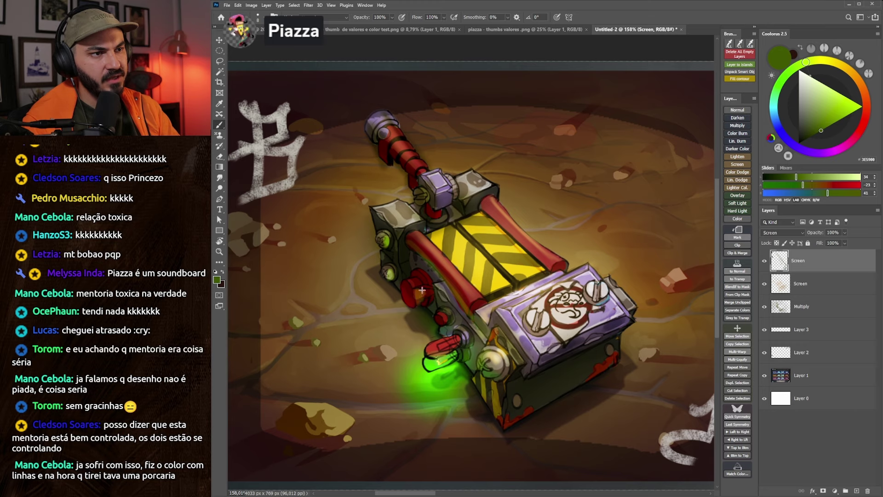
scroll(421, 302, "down", 5)
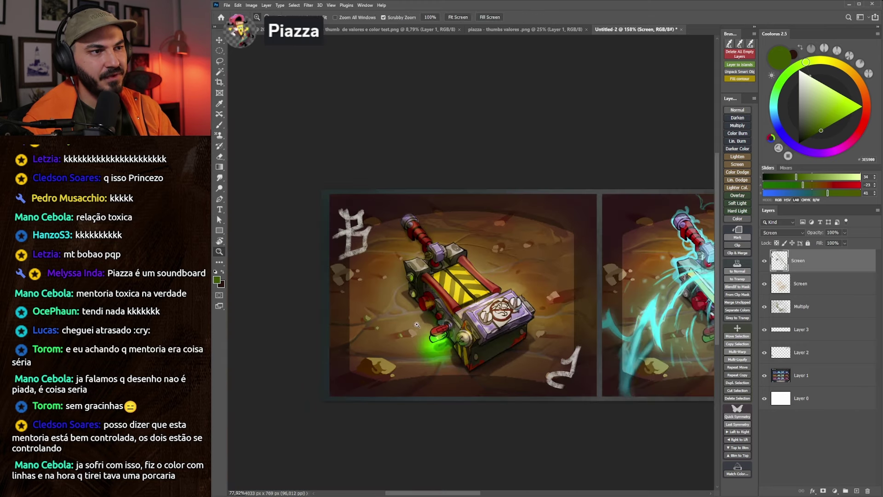
scroll(460, 322, "down", 3)
mouse_move(503, 370)
left_mouse_down()
mouse_move(395, 312)
mouse_move(426, 314)
mouse_move(403, 316)
left_mouse_up()
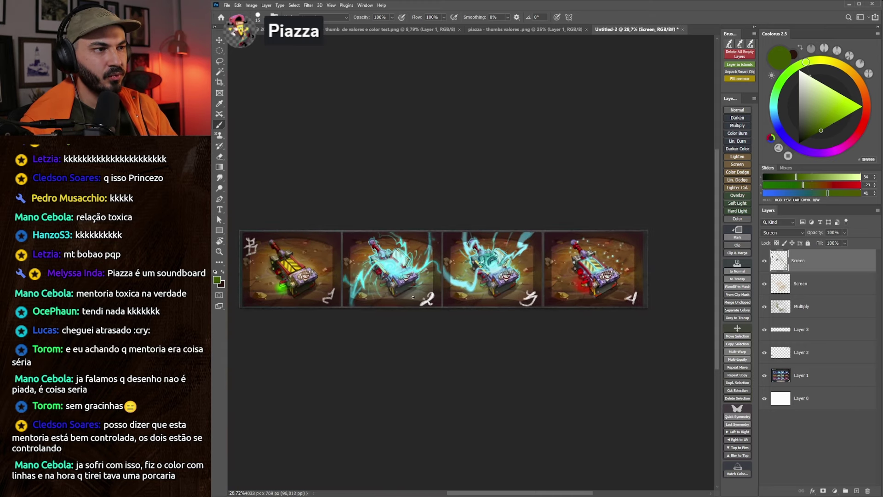
Step: Add a new Multiply layer and paint a brown shadow over the fourth panel
scroll(648, 268, "up", 5)
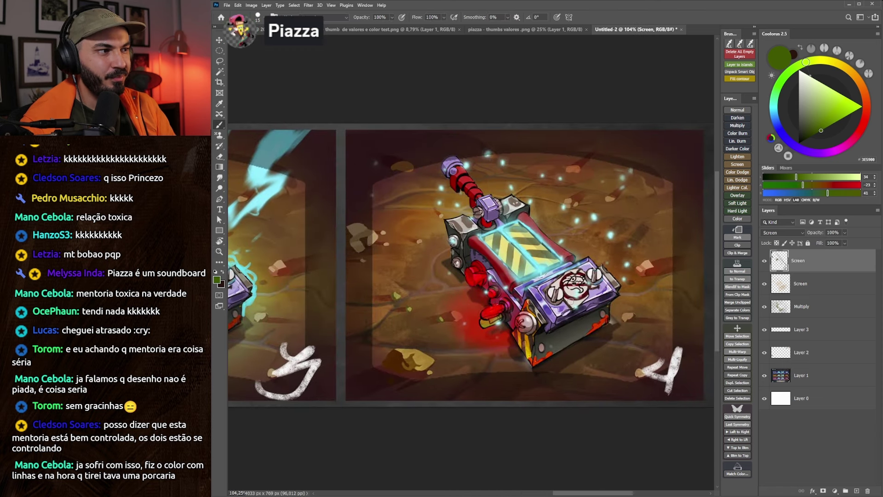
left_click(738, 125)
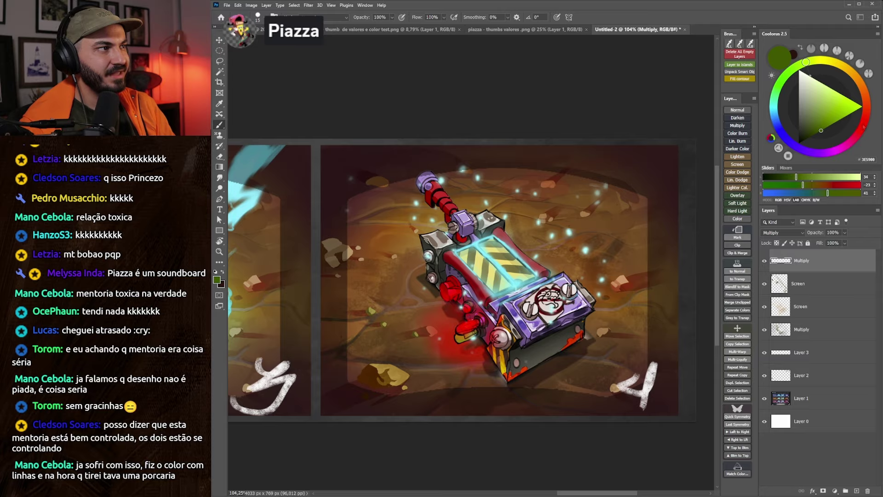
mouse_move(386, 258)
left_mouse_down()
mouse_move(446, 209)
mouse_move(294, 299)
left_mouse_up()
key("bracketleft")
key("bracketleft")
key("bracketleft")
key("bracketleft")
key("bracketleft")
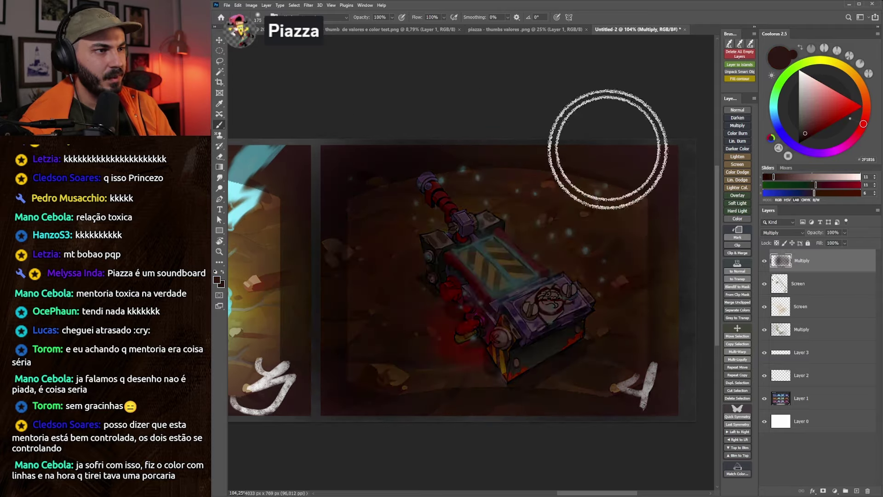
key("bracketright")
key("bracketright")
Step: Adjust the shadow layer's blending options to keep it off the brightest areas
right_click(823, 256)
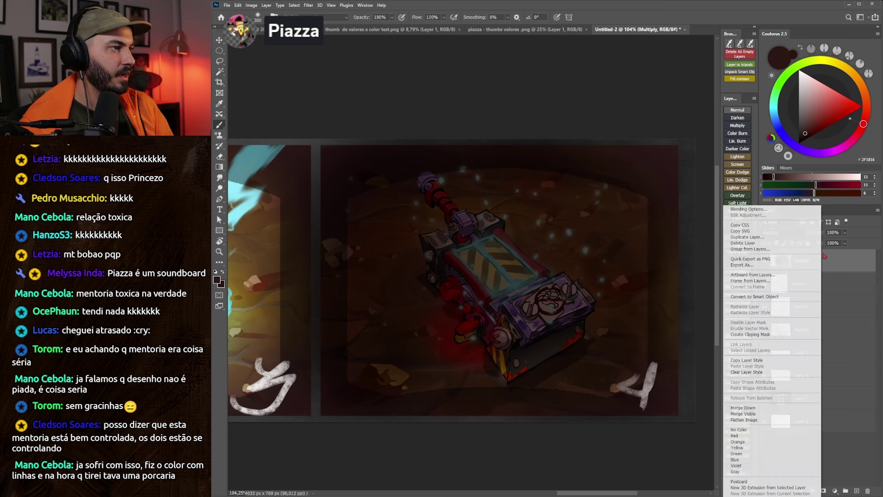
left_click(738, 210)
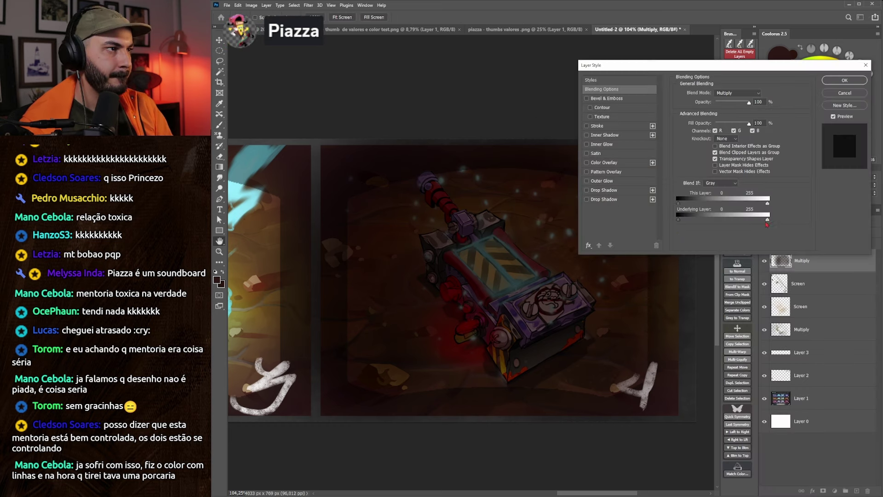
left_click_drag(767, 219, 754, 219)
key("Return")
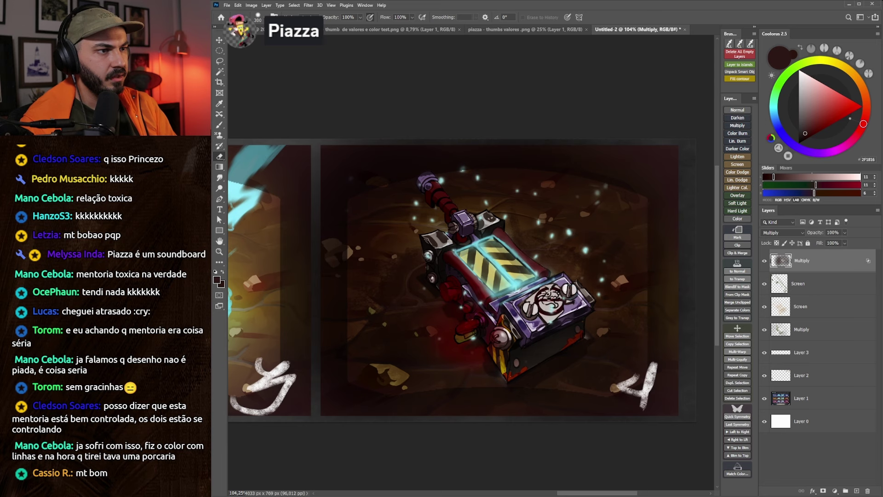
Step: Toggle the Multiply shading off and on to compare, then add a Color Dodge layer on top
key("bracketright")
key("bracketright")
key("bracketright")
key("bracketleft")
key("bracketleft")
key("bracketleft")
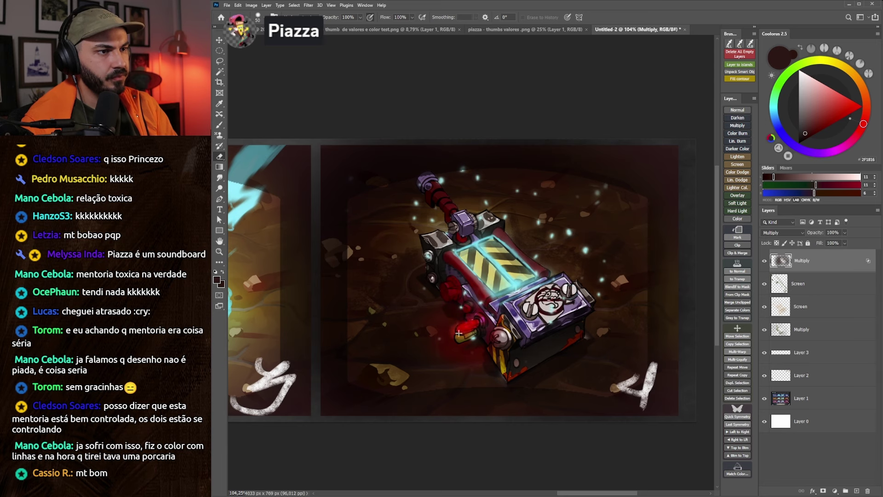
key("bracketright")
key("bracketright")
key("bracketright")
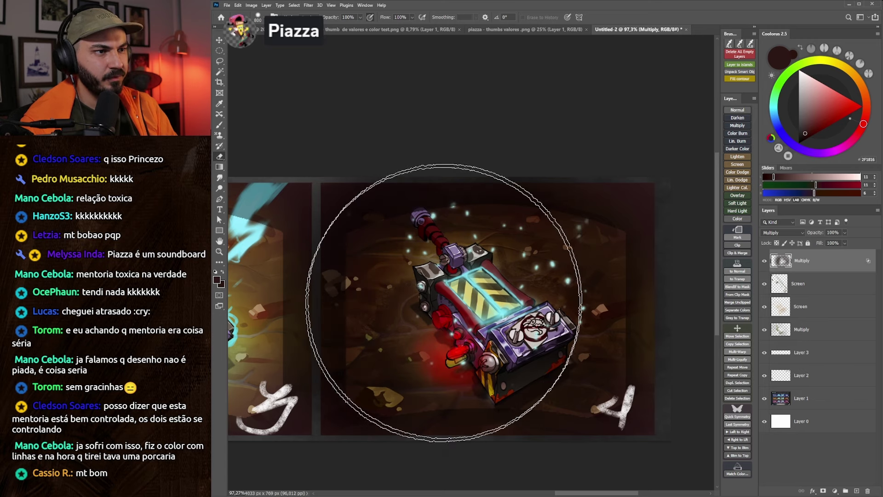
key("bracketleft")
key("bracketleft")
key("bracketleft")
left_click(764, 260)
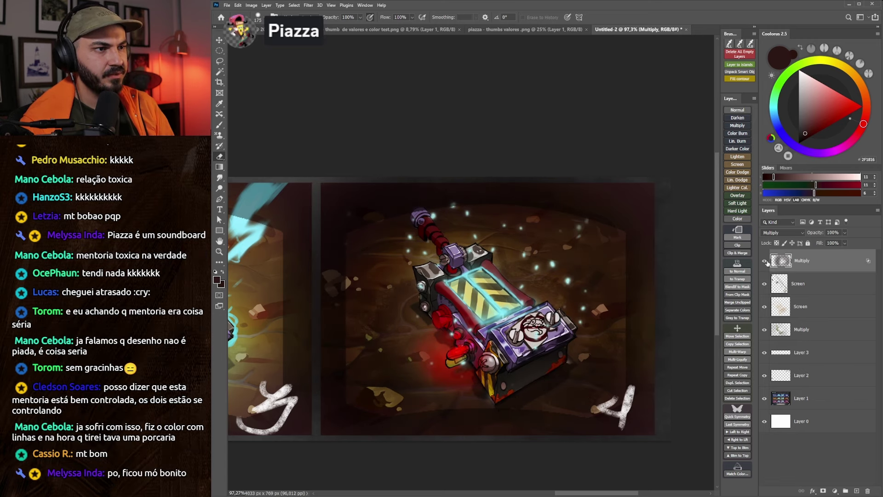
left_click(765, 261)
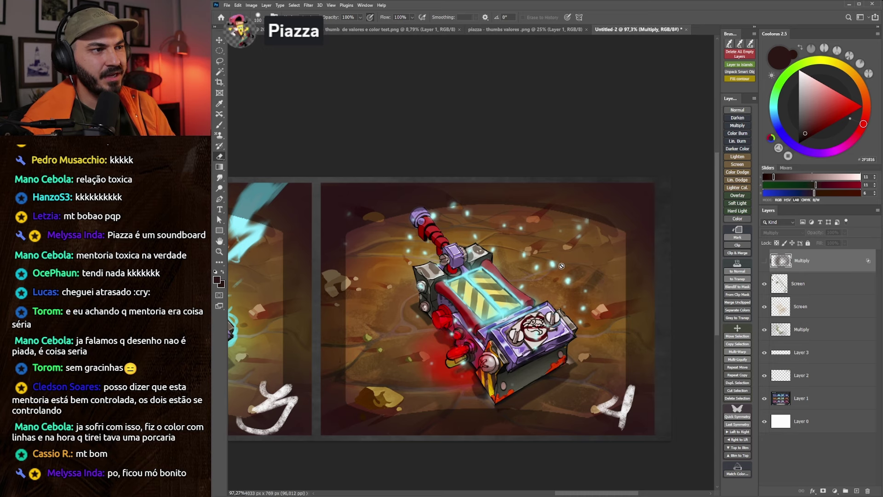
left_click(765, 260)
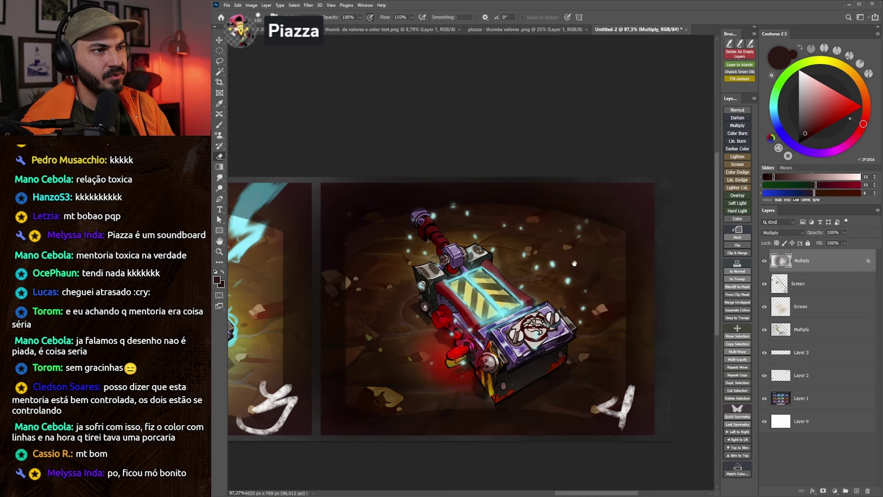
key("b")
left_click(739, 173)
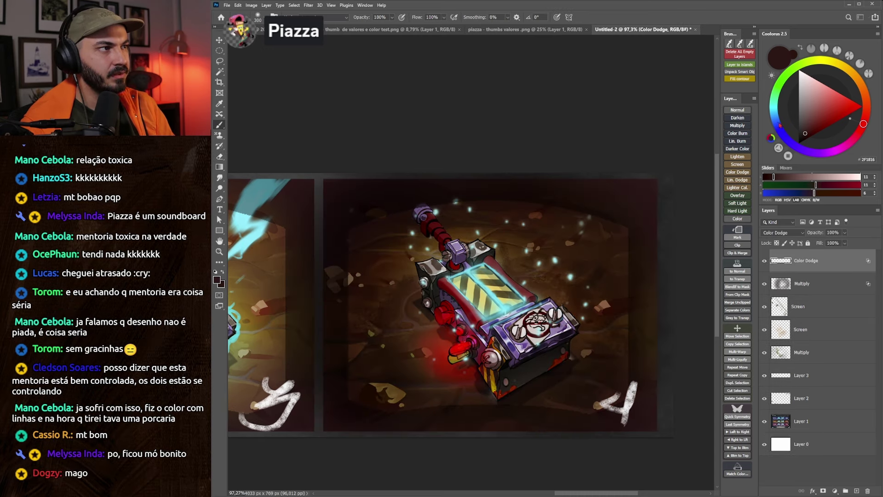
Step: Pick a dark blue in Coolorus, choose a soft round brush, and set the top layer to Screen
left_click(775, 119)
key("]")
left_click(827, 125)
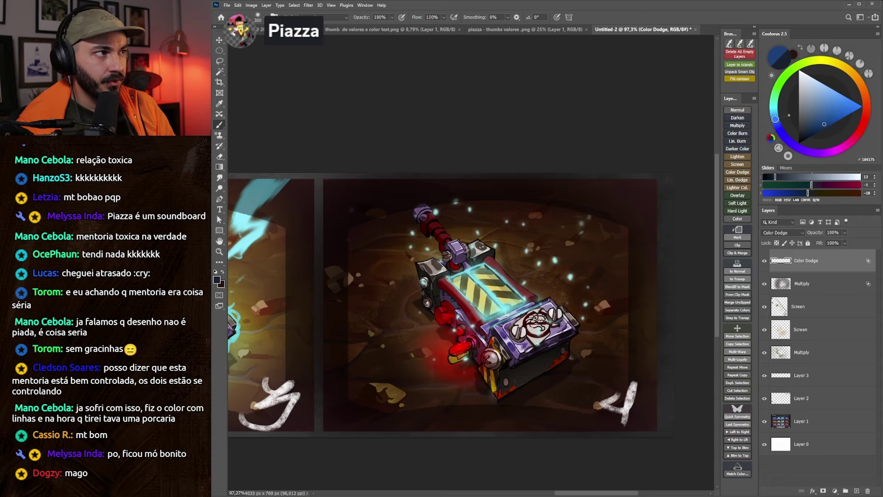
right_click(569, 246)
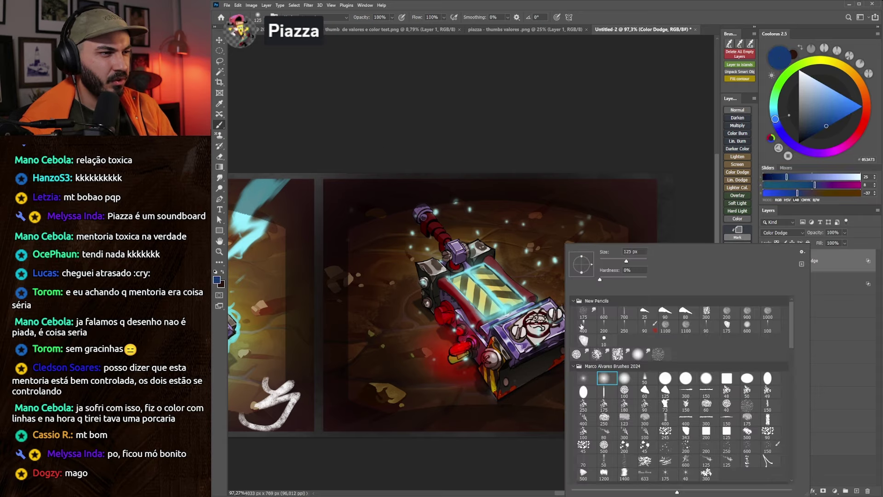
double_click(628, 382)
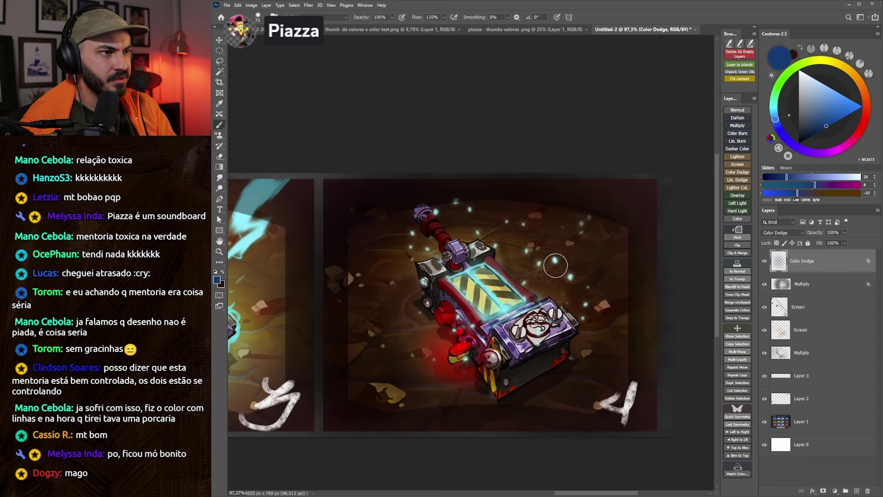
key("]")
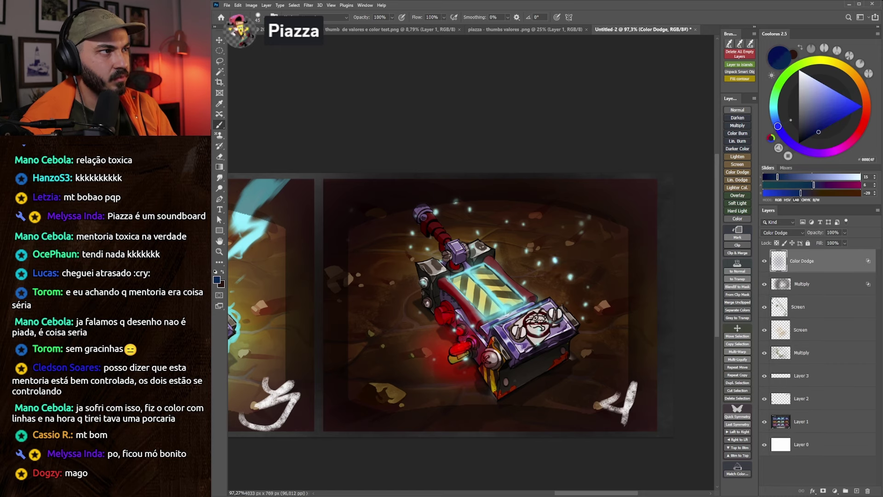
left_click(573, 276)
scroll(573, 276, "up", 2)
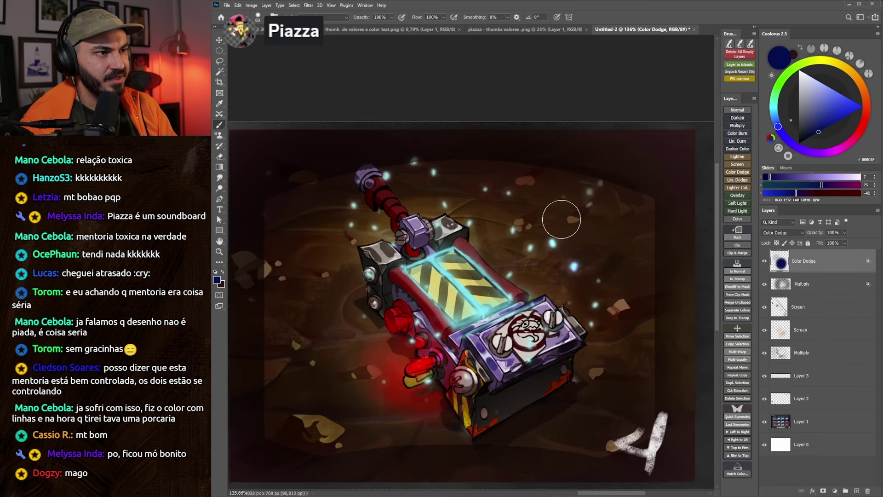
left_click(823, 124)
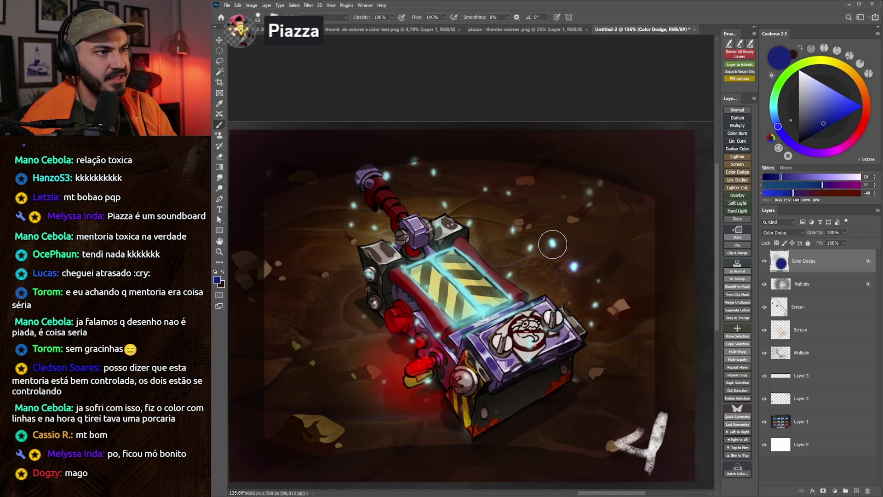
right_click(548, 236)
key("Escape")
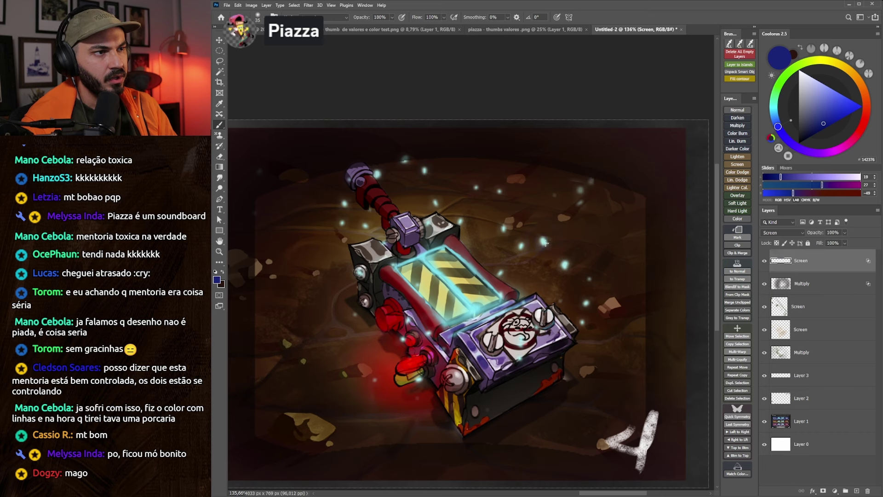
Step: Paint faint blue glow dots beside and above the trap with a small soft brush
key("bracketleft")
key("bracketleft")
left_click(565, 227)
key("bracketleft")
left_click(536, 244, "alt")
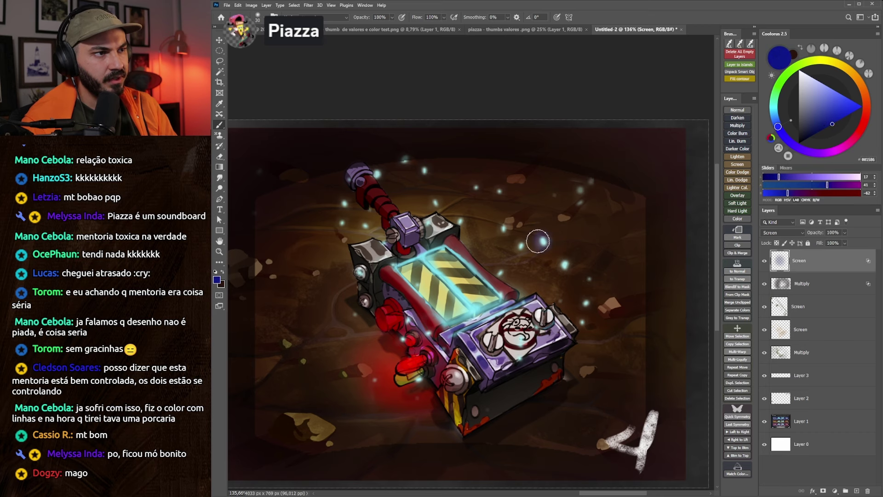
left_click(517, 244)
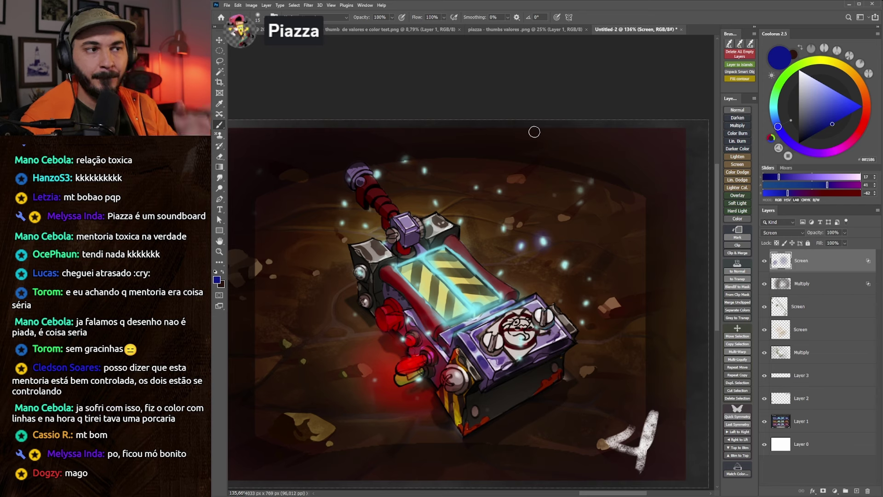
key("bracketright")
key("bracketleft")
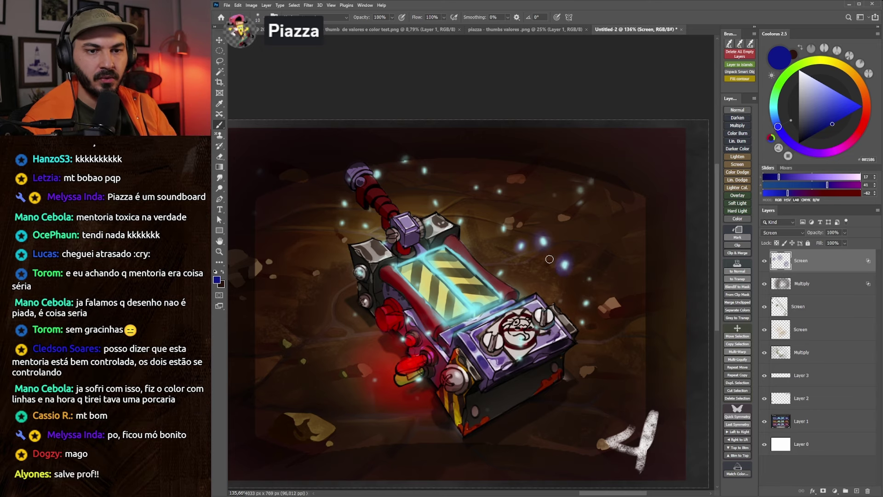
left_click_drag(481, 243, 482, 235)
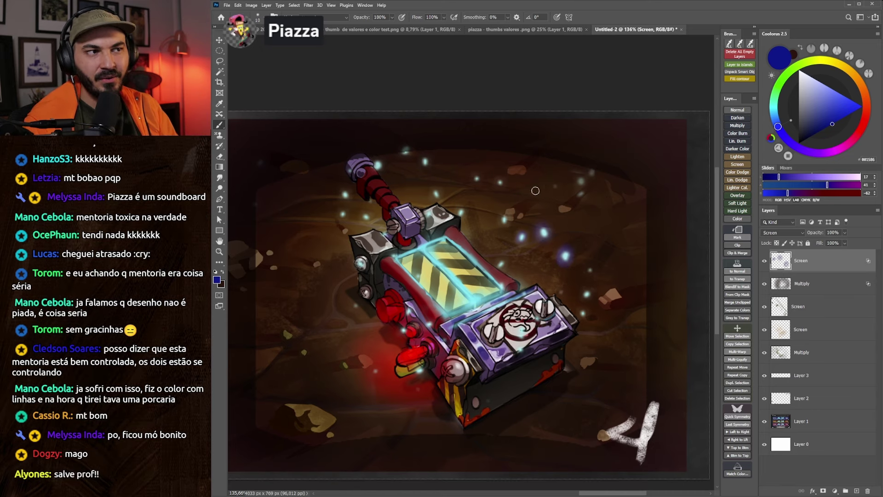
key("bracketright")
key("bracketright")
left_click(504, 220)
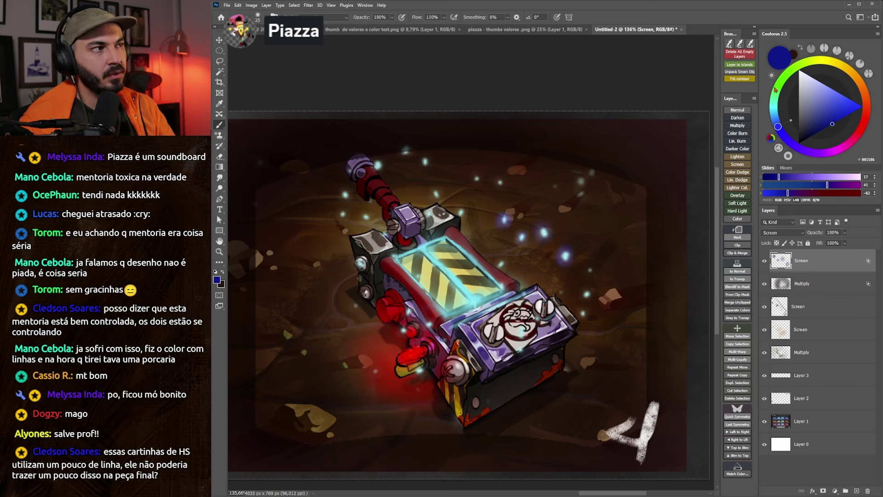
Step: Settle the colour on deep blue and paint more sparkles around the trap
left_click(775, 111)
left_click_drag(776, 110, 777, 127)
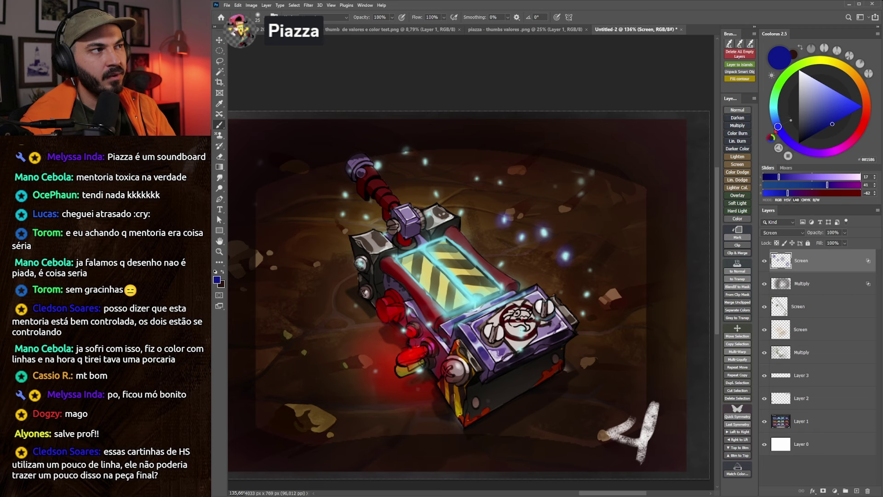
key("bracketleft")
key("bracketleft")
key("bracketleft")
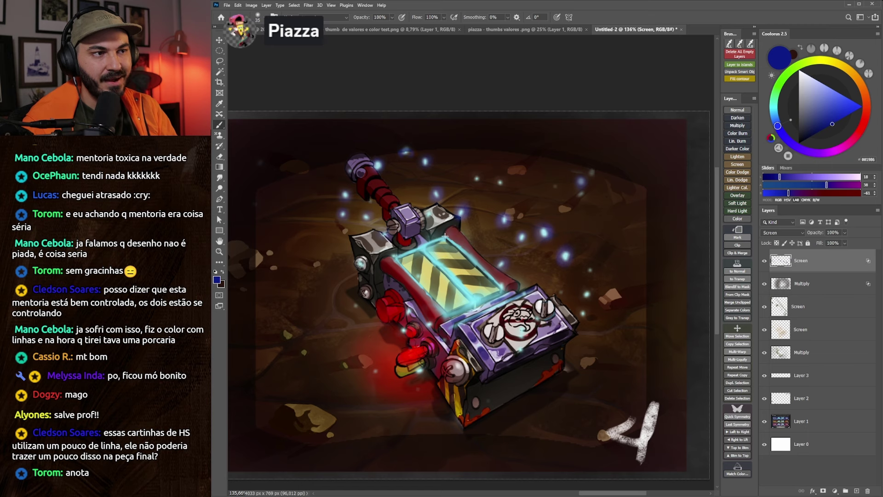
left_click_drag(445, 237, 445, 231)
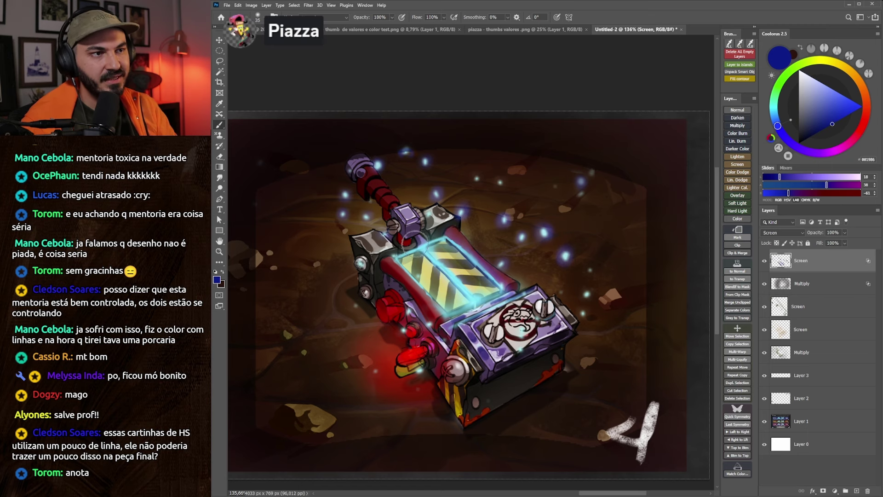
key("bracketleft")
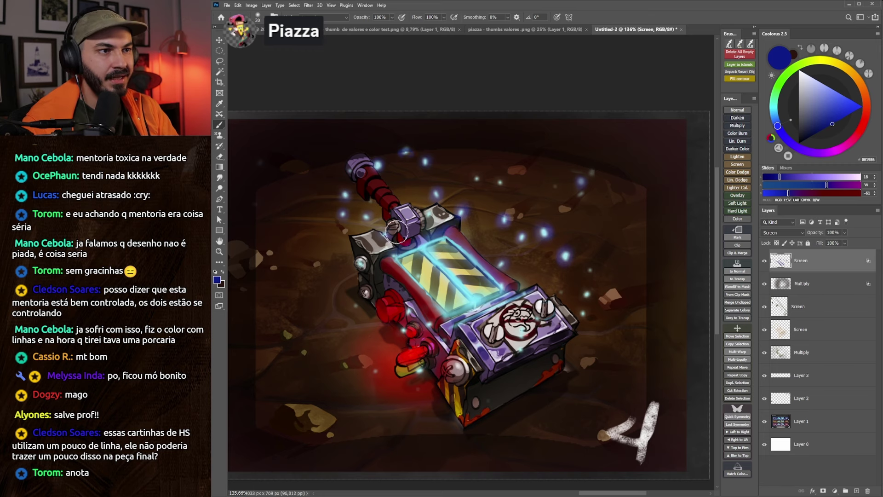
key("bracketright")
key("bracketright")
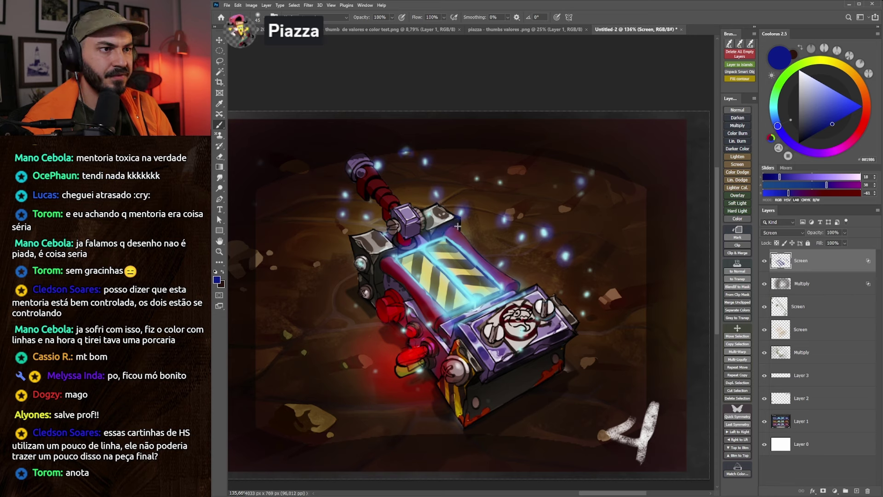
right_click(411, 226)
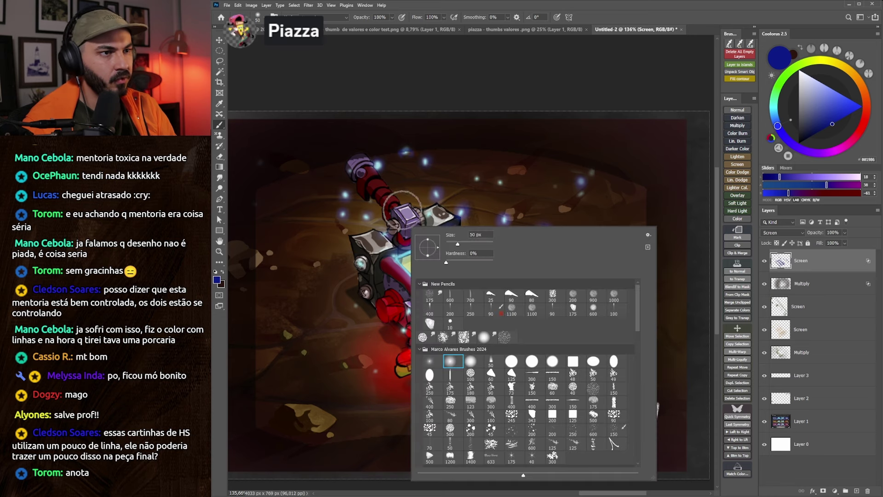
Step: Paint a cyan glow along the glass panel's lower edge with a new brush, then revert to dark blue
left_click(470, 362)
key("Return")
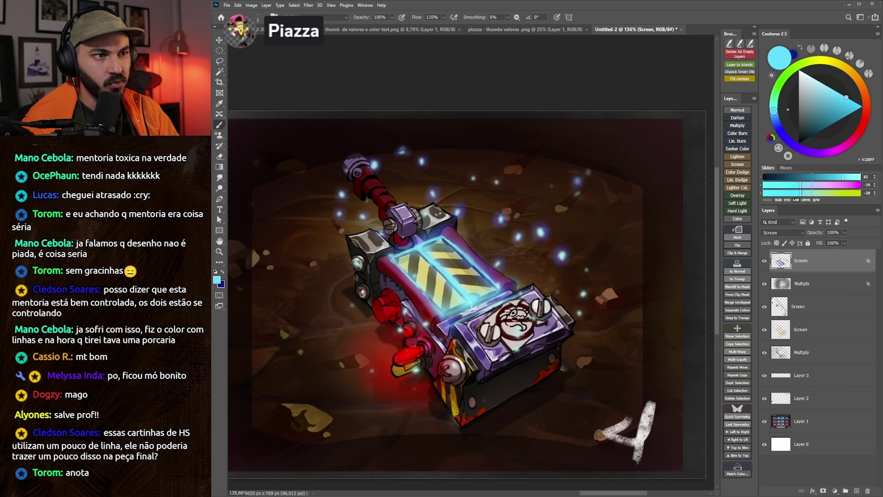
mouse_move(398, 265)
left_mouse_down()
mouse_move(458, 311)
mouse_move(431, 259)
left_mouse_up()
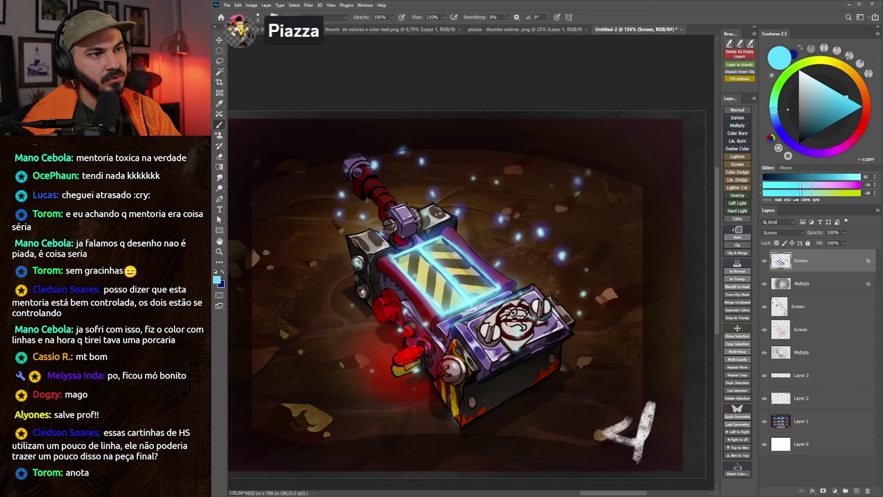
key("x")
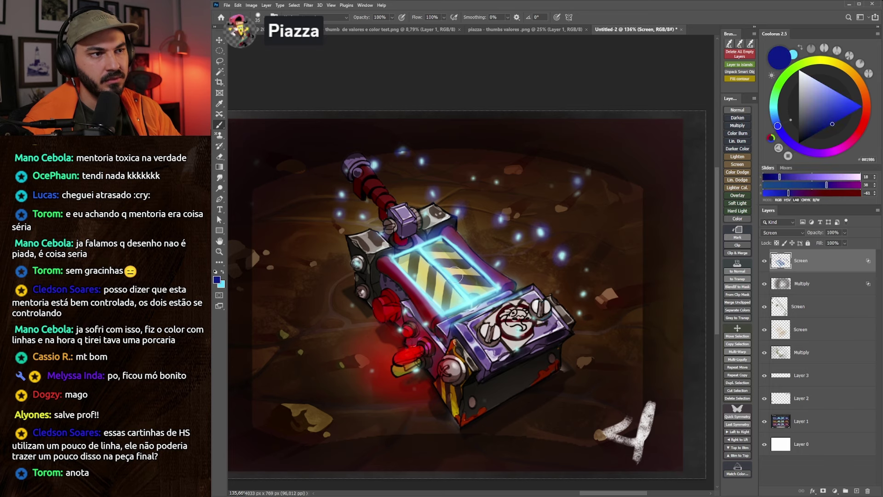
key("bracketleft")
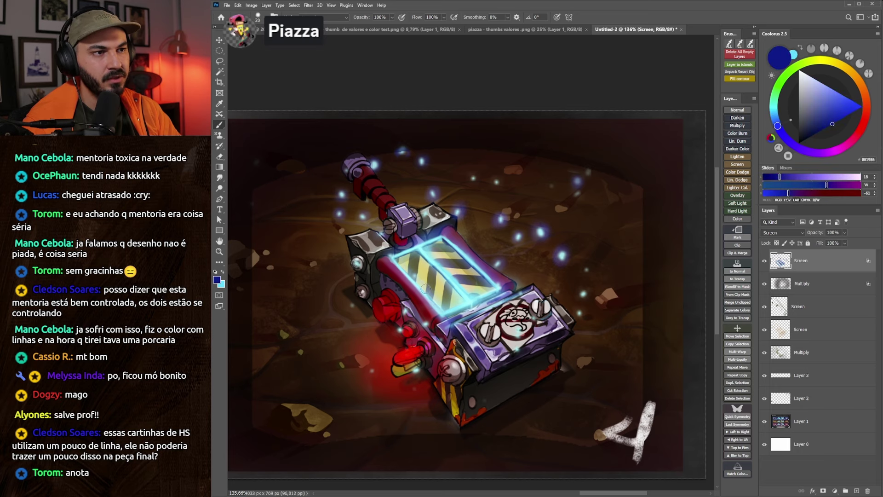
scroll(445, 331, "down", 5)
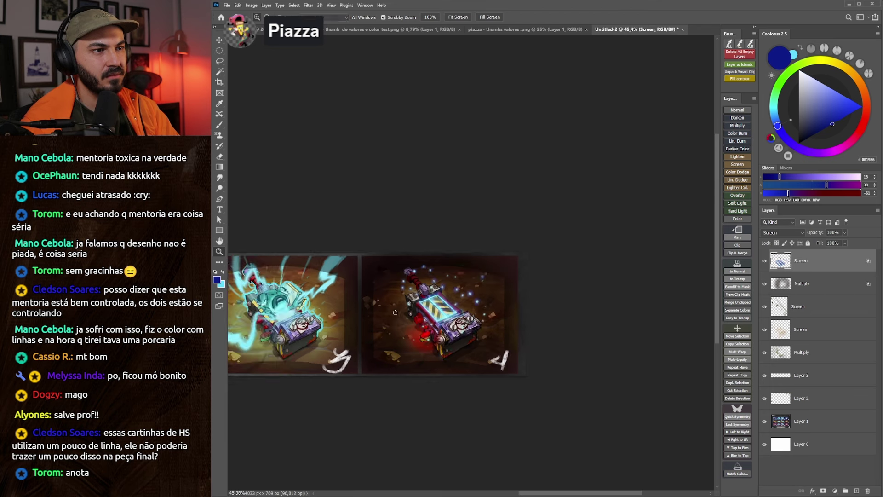
Step: Add a new glow layer and set its blend mode to Linear Dodge
scroll(445, 331, "up", 3)
left_click(737, 171)
key("bracketright")
key("bracketright")
key("bracketright")
key("bracketright")
key("bracketright")
key("bracketright")
key("bracketright")
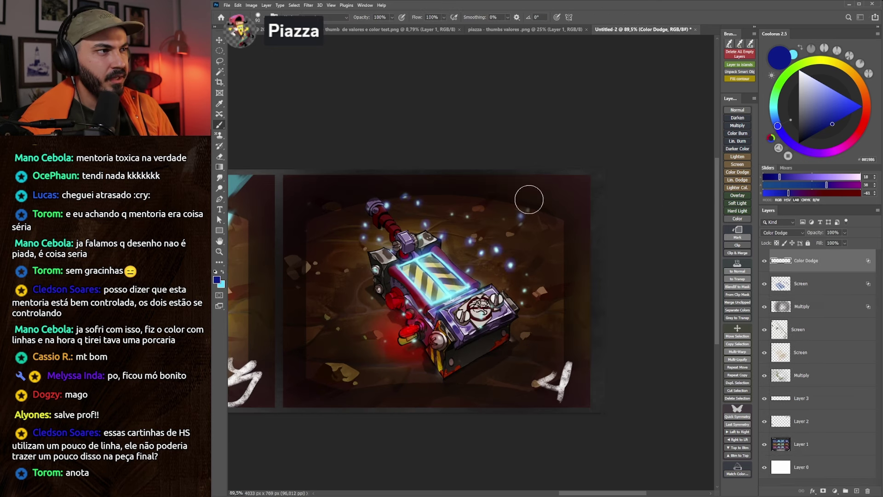
left_click(746, 180)
key("bracketleft")
Step: Paint blue glow sparks around the trap in thumbnail 4, enlarging the brush
left_click(495, 251)
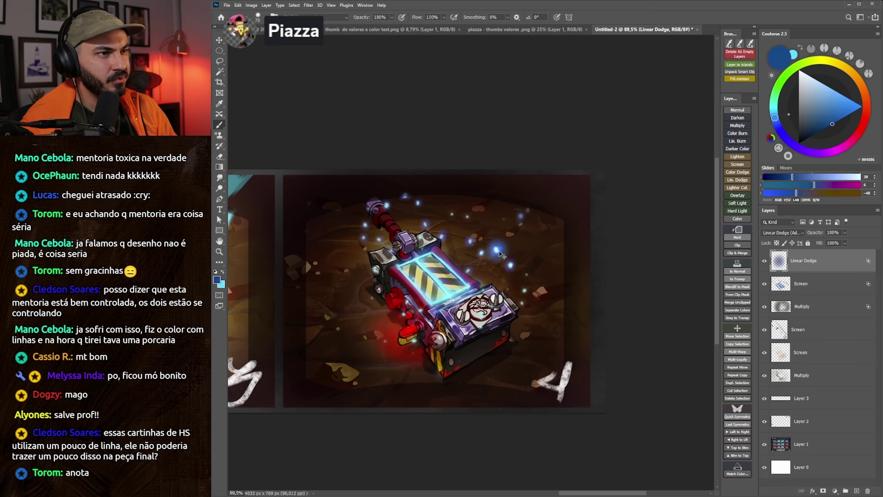
left_click(481, 251)
key("bracketright")
key("bracketright")
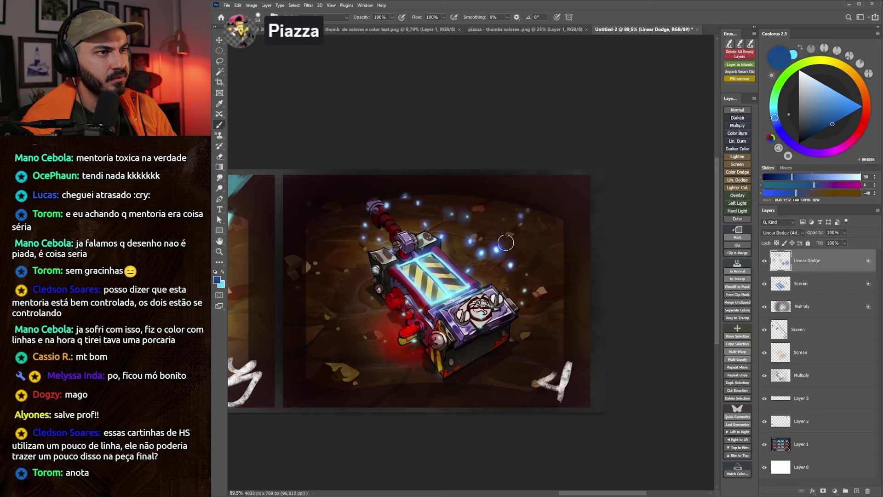
key("bracketright")
key("bracketright")
key("bracketright")
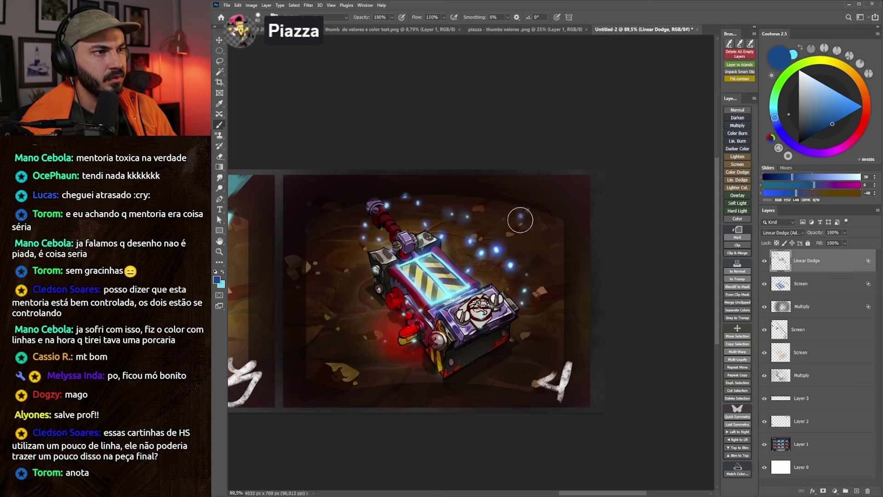
scroll(454, 283, "down", 5)
key("bracketleft")
key("bracketleft")
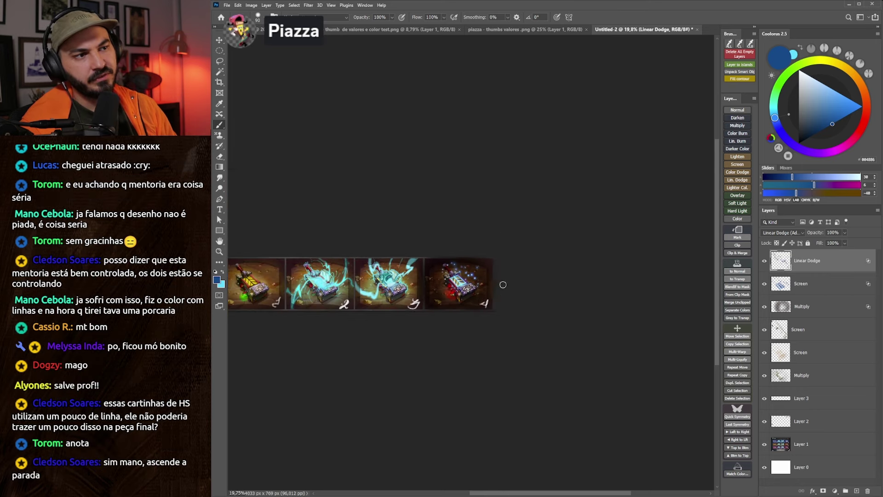
Step: Zoom in on the fourth thumbnail's trap and load light cyan as the painting colour
scroll(451, 285, "up", 6)
key("z")
mouse_move(384, 235)
left_mouse_down()
mouse_move(517, 286)
mouse_move(598, 237)
left_mouse_up()
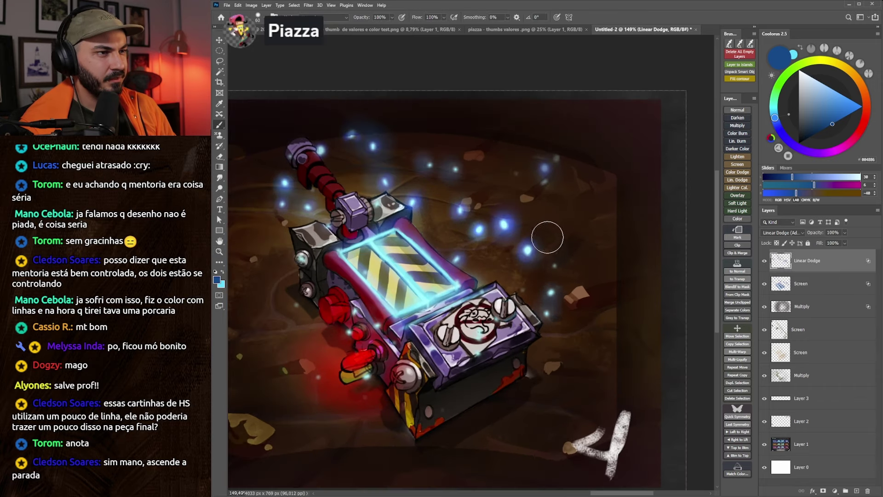
left_click(555, 266, "alt")
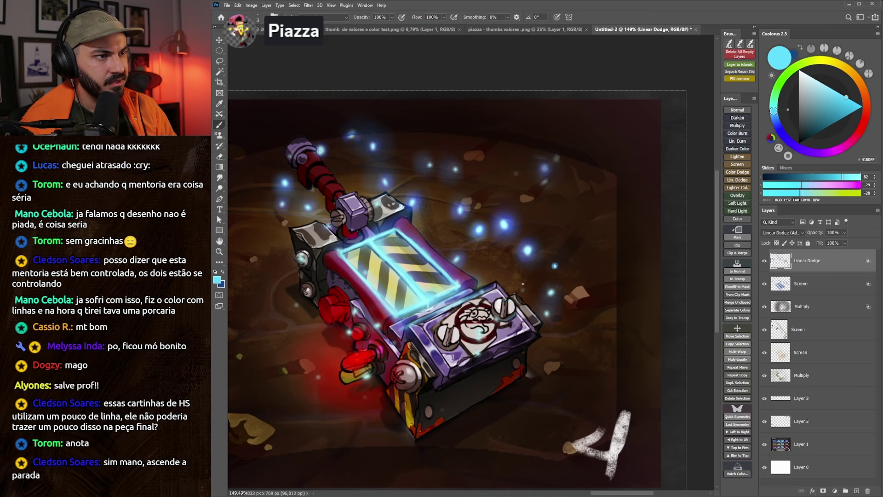
key("x")
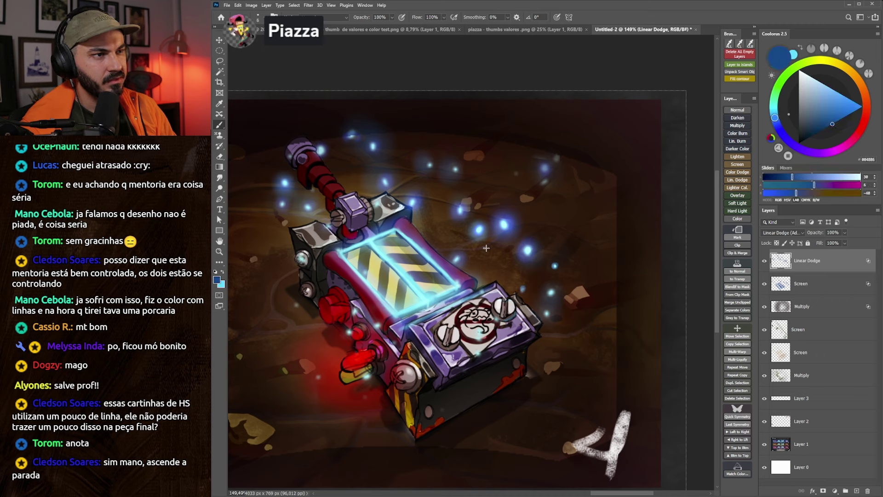
key("x")
key("x")
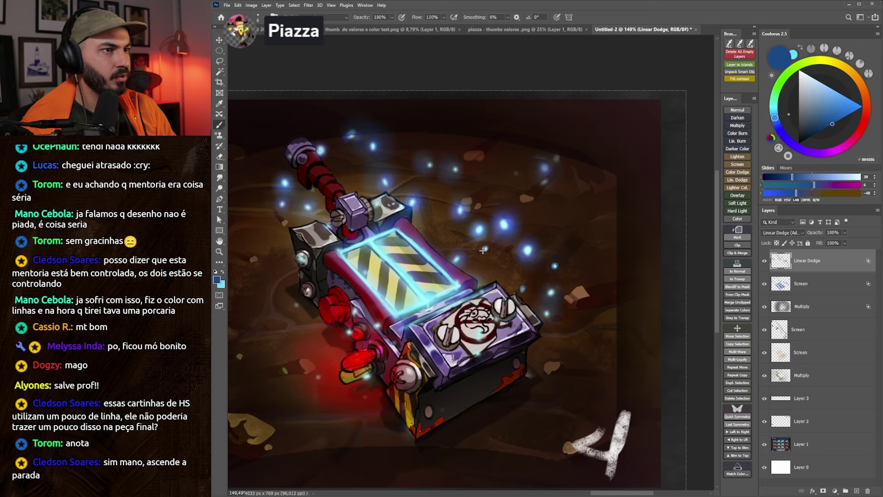
Step: Shrink the brush for fine sparks, keeping light cyan as the painting colour
scroll(485, 250, "down", 1)
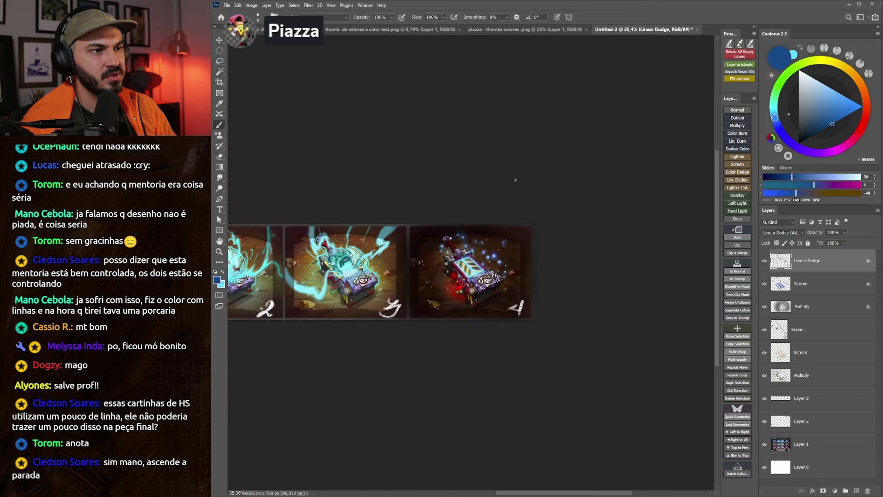
key("bracketright")
key("bracketright")
key("bracketright")
key("bracketleft")
key("bracketleft")
key("bracketleft")
key("x")
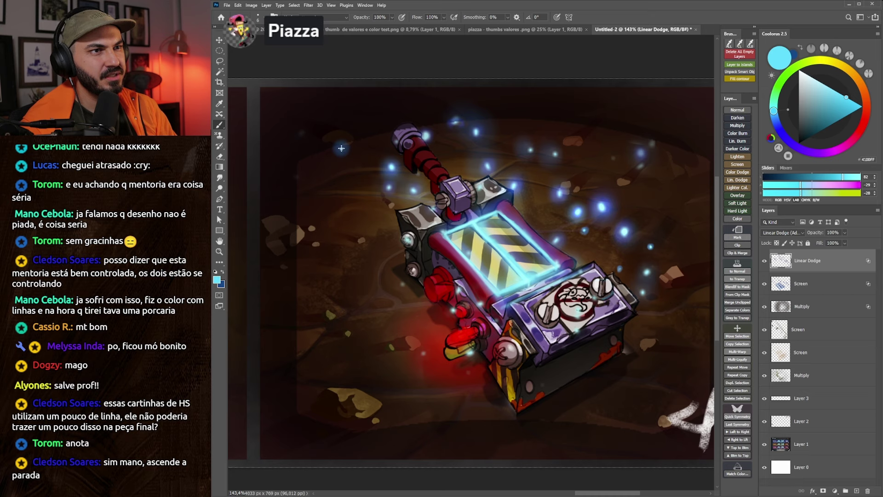
scroll(341, 149, "down", 5)
key("r")
Step: Toggle the Linear Dodge glow to compare, then add a new Overlay layer on top
left_click(764, 261)
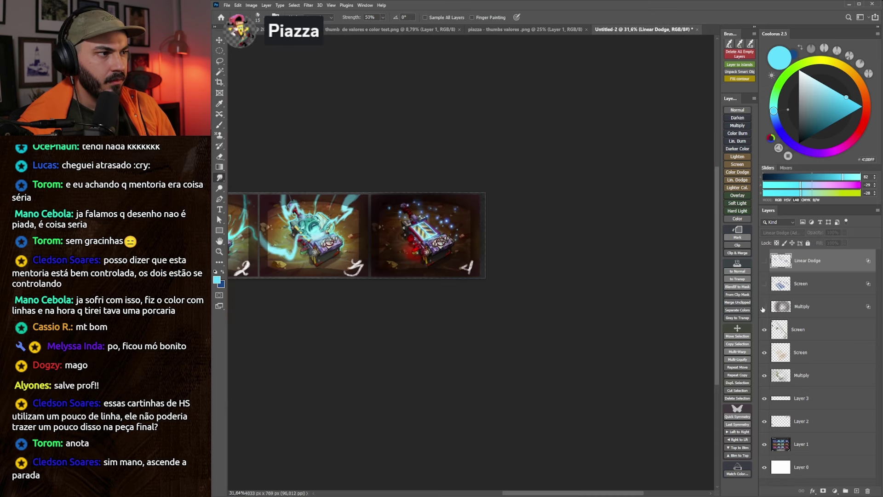
left_click_drag(764, 307, 764, 260)
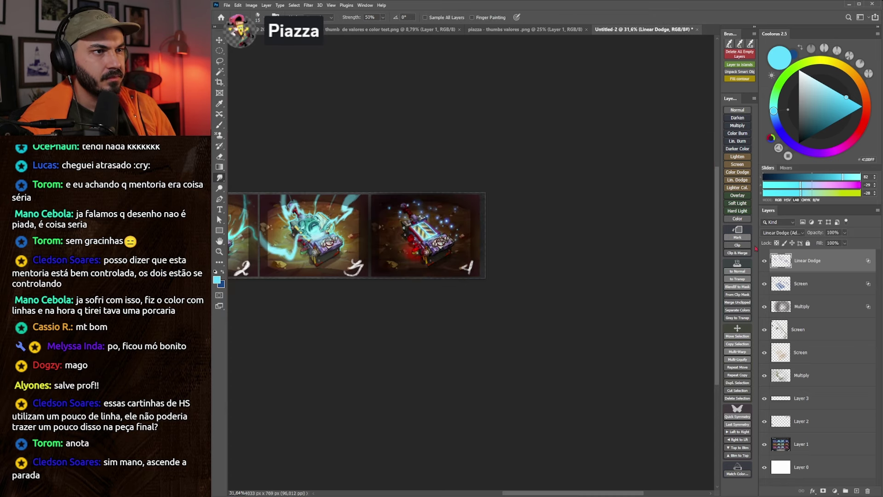
key("z")
left_click_drag(445, 228, 508, 287)
left_click(737, 195)
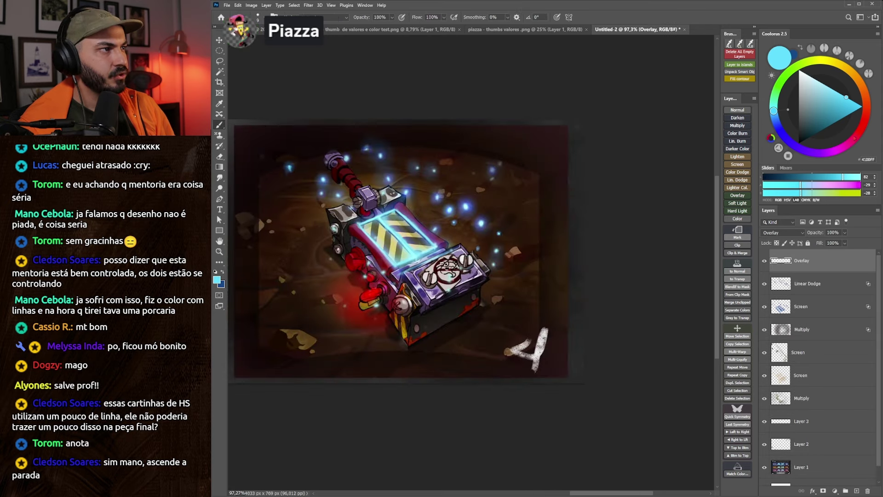
Step: Paint broad red Overlay glow below and left of the fourth panel's trap, then switch to a larger eraser
mouse_move(339, 232)
left_mouse_down()
mouse_move(416, 235)
mouse_move(428, 276)
left_mouse_up()
key("bracketright")
key("bracketright")
key("bracketright")
left_click_drag(355, 263, 375, 350)
key("bracketleft")
mouse_move(423, 326)
left_mouse_down()
mouse_move(453, 384)
mouse_move(467, 355)
mouse_move(487, 365)
mouse_move(537, 340)
left_mouse_up()
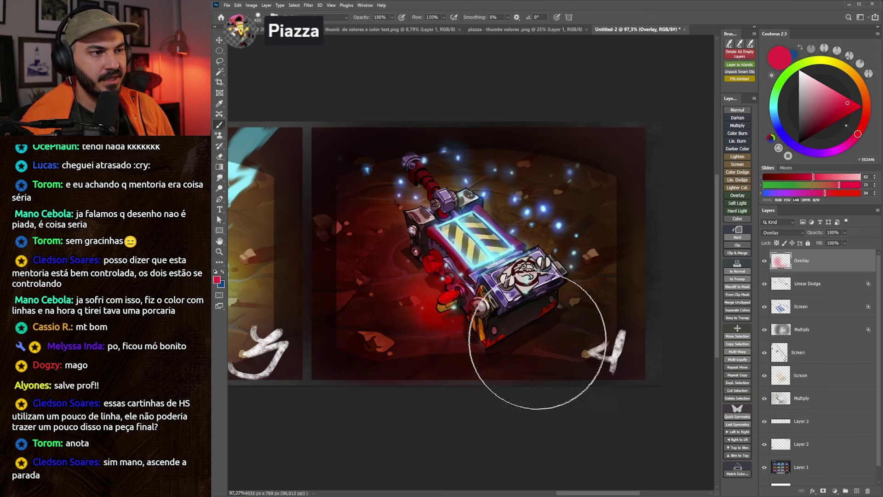
key("bracketleft")
key("bracketleft")
mouse_move(385, 292)
left_mouse_down()
mouse_move(422, 309)
mouse_move(387, 316)
mouse_move(438, 323)
left_mouse_up()
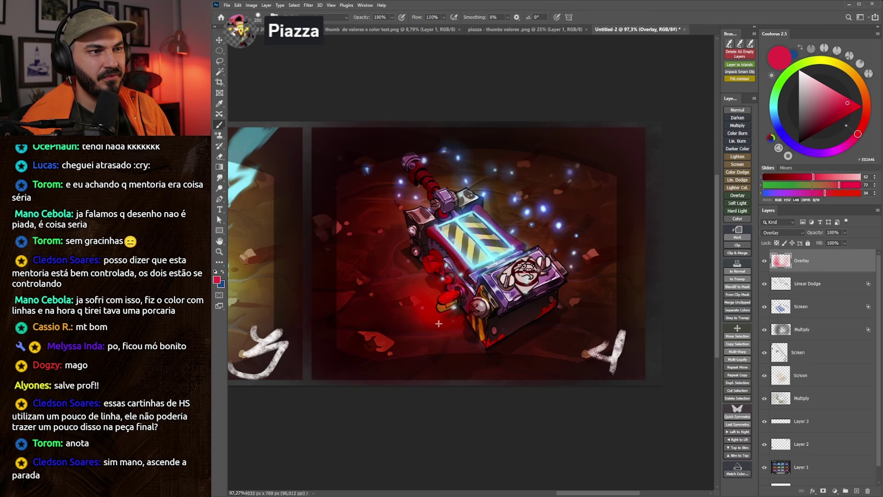
key("bracketright")
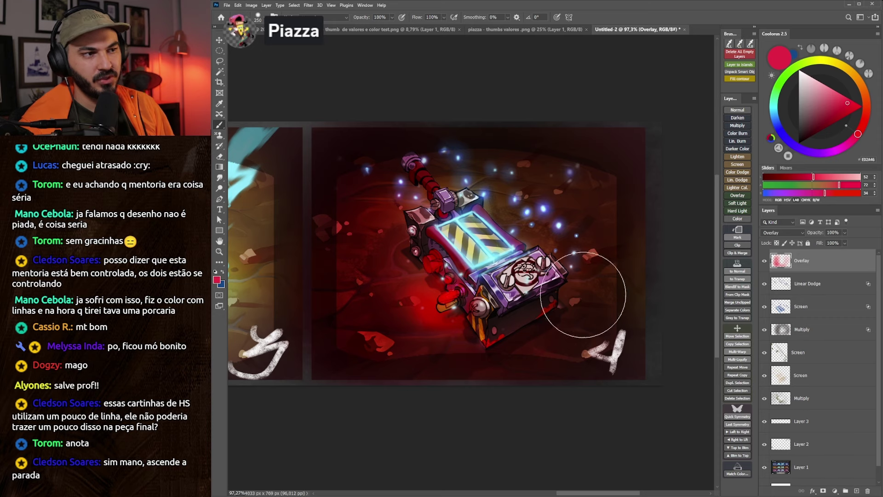
key("e")
key("bracketright")
key("bracketright")
key("bracketright")
key("bracketright")
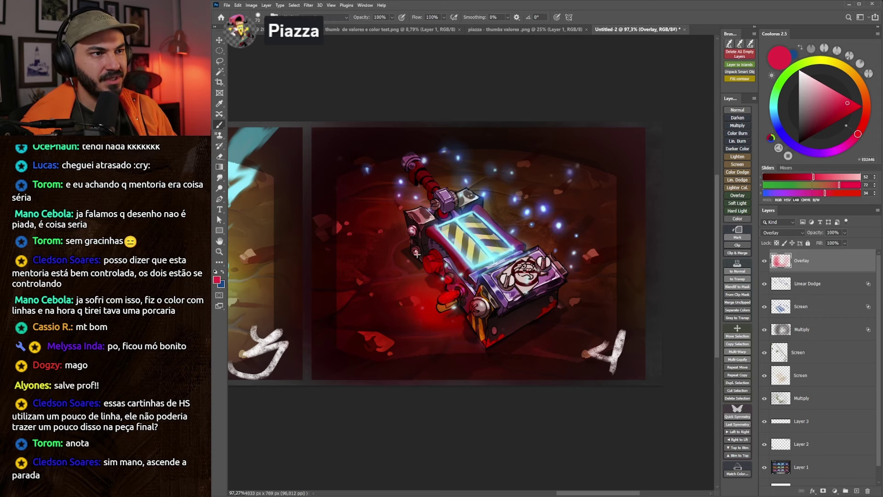
scroll(505, 314, "down", 5)
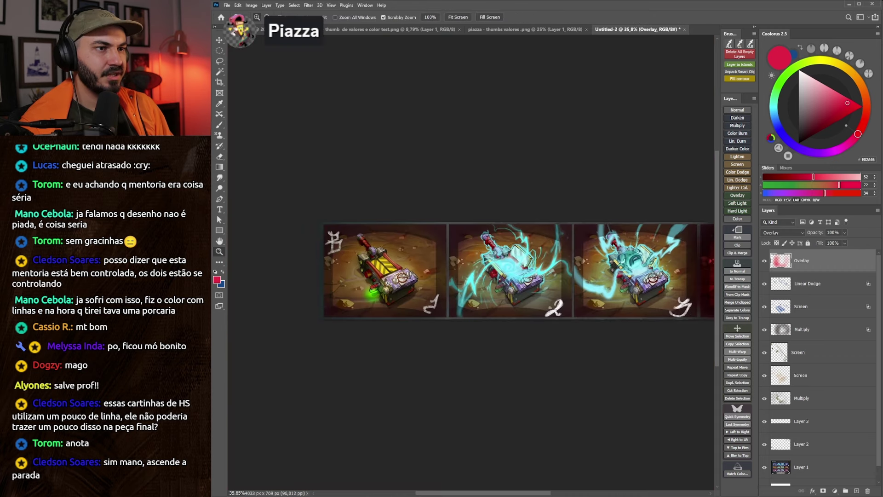
Step: Pick a yellow-green colour and paint glow around the first card's trap
scroll(396, 285, "up", 3)
key("x")
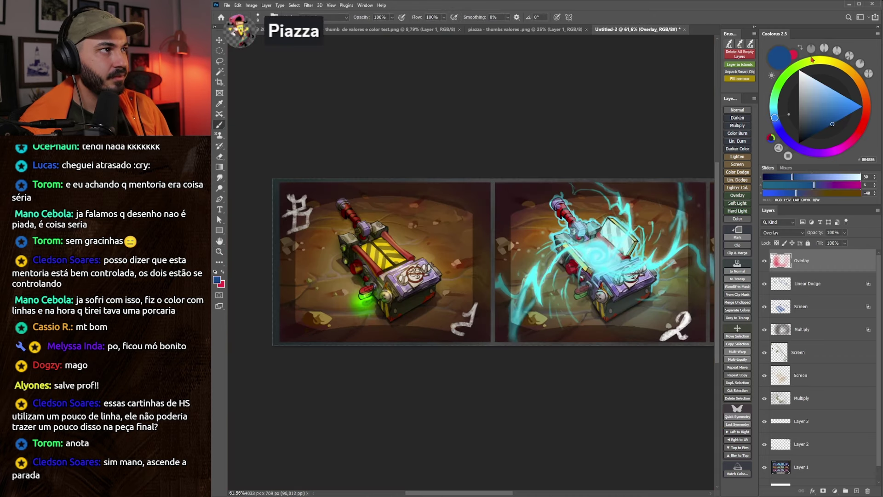
left_click_drag(775, 118, 812, 61)
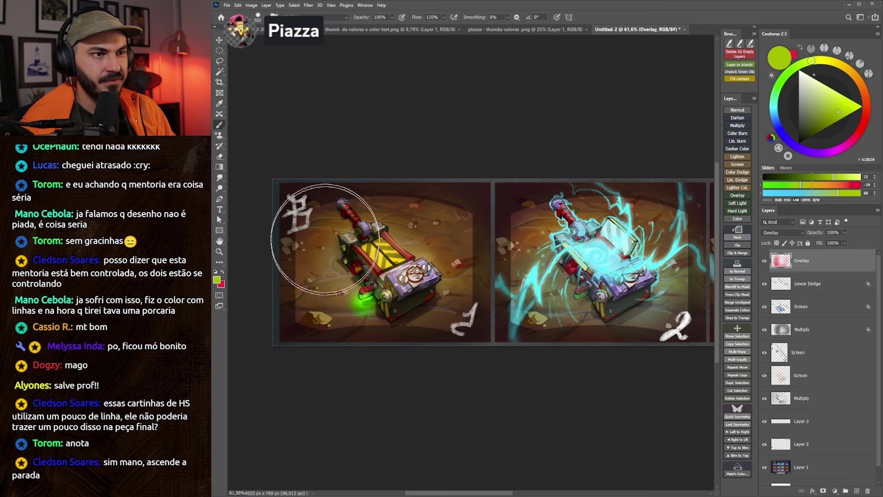
key("bracketleft")
key("bracketleft")
mouse_move(374, 315)
left_mouse_down()
mouse_move(325, 315)
mouse_move(331, 307)
left_mouse_up()
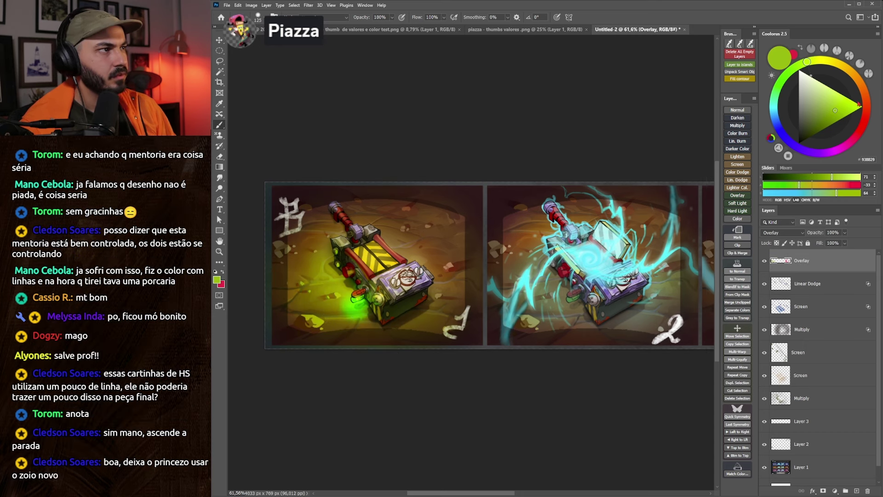
Step: Zoom out to review all four cards and make the Linear Dodge layer active
left_click_drag(528, 298, 494, 298)
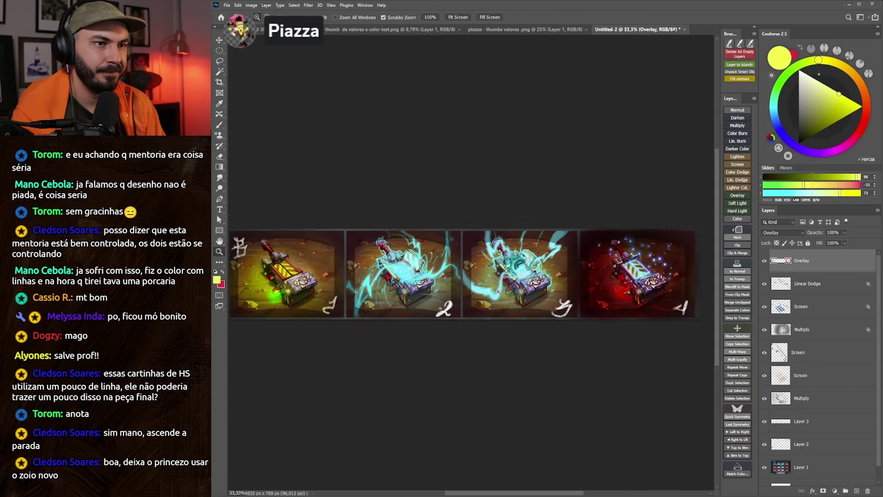
mouse_move(356, 276)
left_mouse_down()
mouse_move(400, 269)
mouse_move(355, 268)
left_mouse_up()
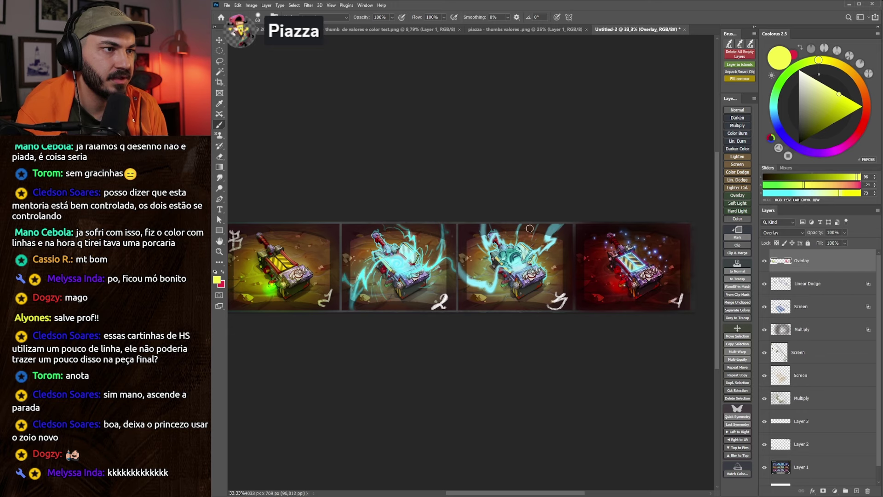
left_click_drag(562, 254, 592, 233)
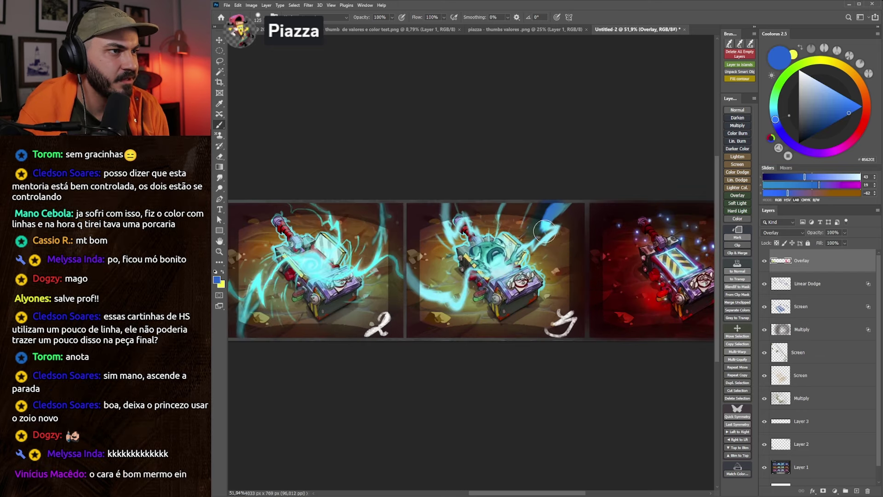
left_click(809, 284)
left_click(778, 126)
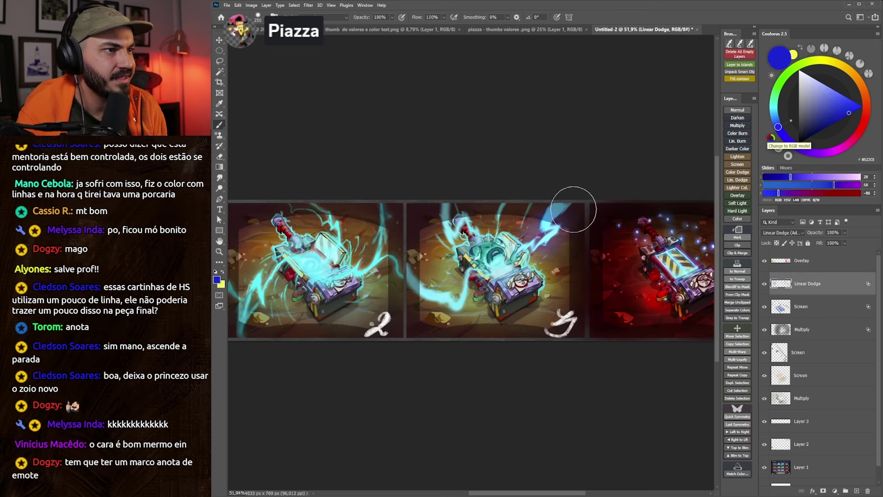
Step: Brighten the cyan lightning atop the middle card, undoing a trial blue-violet stroke
key("bracketright")
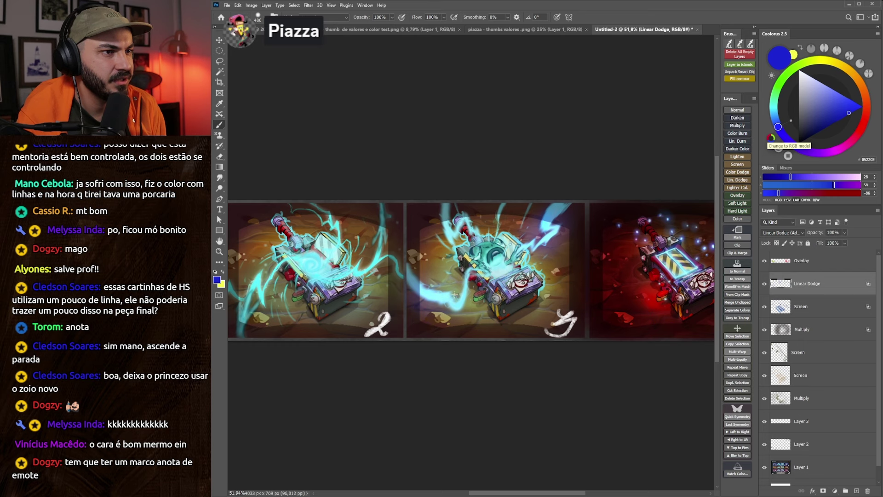
key("bracketright")
mouse_move(468, 264)
left_mouse_down()
mouse_move(474, 221)
mouse_move(506, 230)
left_mouse_up()
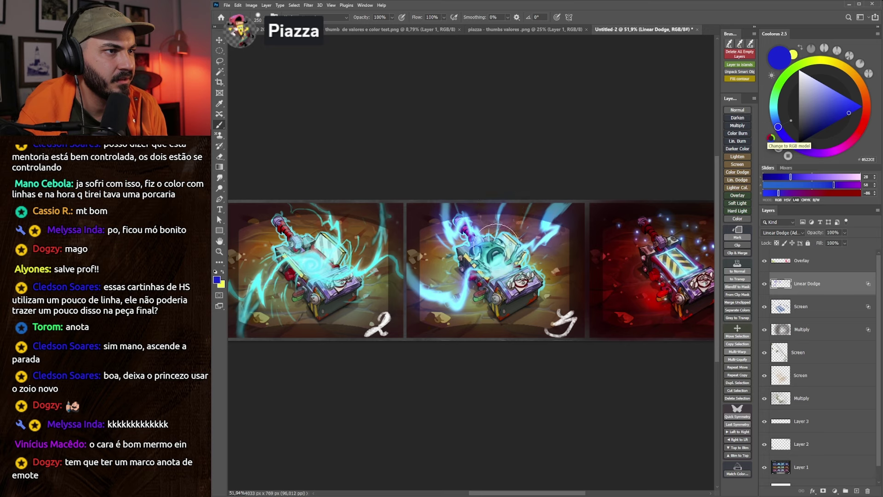
key("bracketright")
key("bracketright")
key("bracketright")
key("bracketleft")
key("bracketleft")
scroll(499, 274, "left", 3)
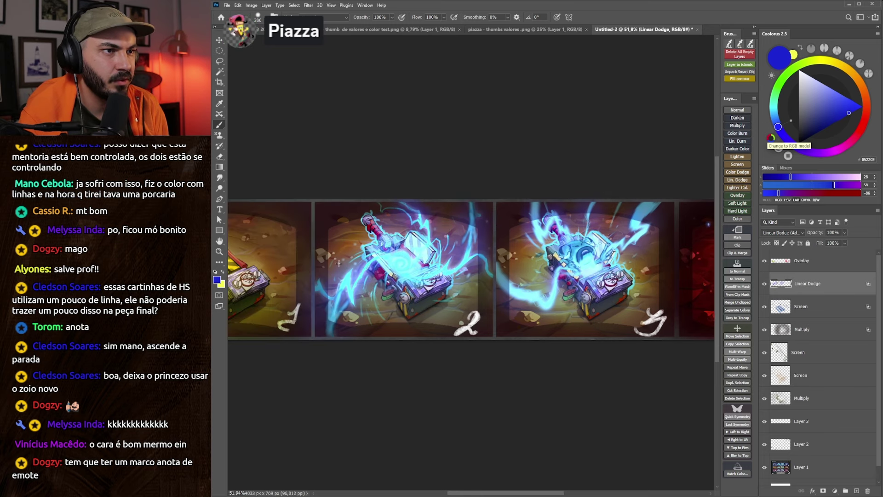
left_click_drag(391, 240, 413, 278)
key("ctrl+z")
key("bracketleft")
key("bracketleft")
key("bracketleft")
key("bracketleft")
key("bracketleft")
key("bracketleft")
key("bracketleft")
key("bracketleft")
key("bracketleft")
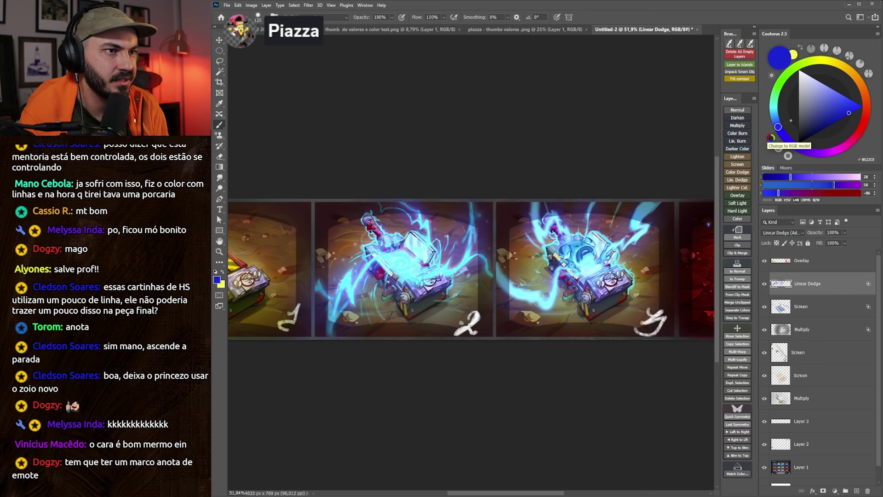
key("bracketright")
key("bracketright")
key("bracketright")
Step: On the Overlay layer, paint purple glow over the second and third thumbnails
left_click(806, 260)
left_click_drag(849, 113, 838, 116)
key("bracketright")
key("bracketright")
mouse_move(405, 265)
left_mouse_down()
mouse_move(351, 254)
mouse_move(313, 223)
left_mouse_up()
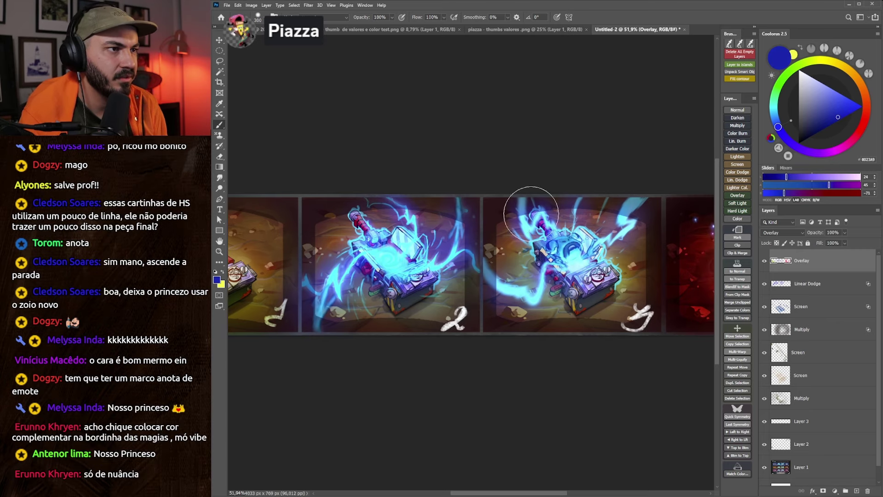
key("bracketright")
mouse_move(593, 207)
left_mouse_down()
mouse_move(537, 237)
mouse_move(584, 281)
mouse_move(583, 226)
left_mouse_up()
key("bracketright")
key("bracketleft")
key("bracketleft")
key("bracketleft")
key("bracketleft")
key("bracketleft")
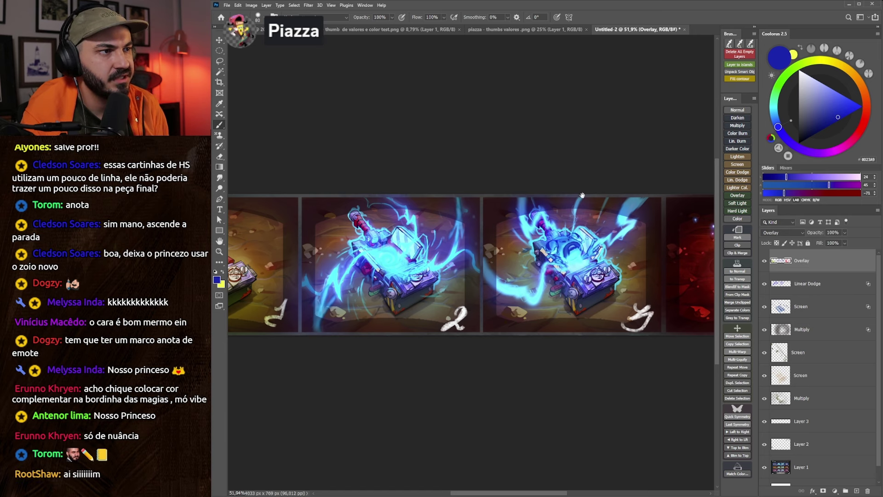
Step: Recentre the strip, compare it with and without the overlay glow, and add an empty layer
left_click_drag(579, 197, 592, 190)
key("bracketright")
key("bracketright")
key("bracketright")
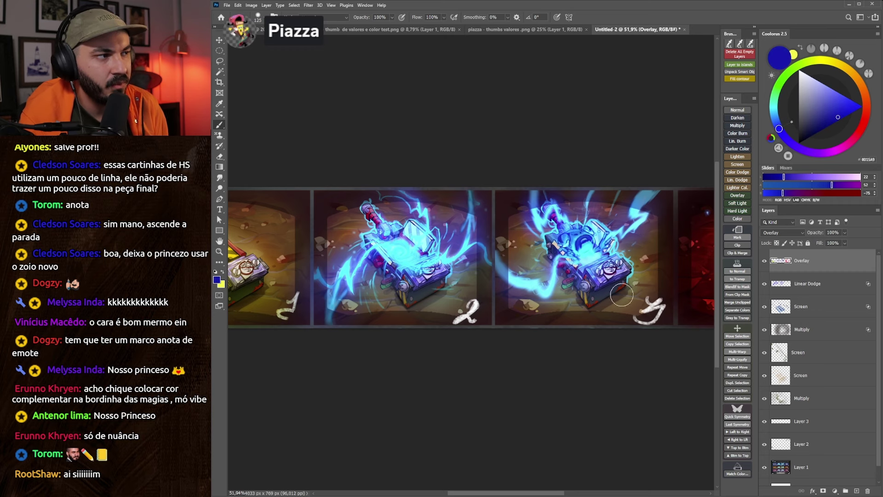
left_click_drag(666, 234, 664, 233)
double_click(764, 261)
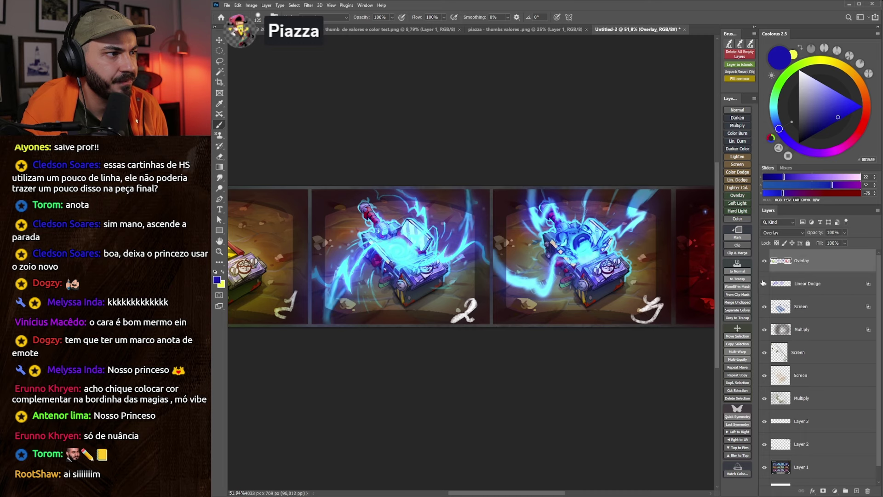
key("ctrl+shift+alt+n")
Step: Choose a hard round brush and sample light and deeper blues from thumbnail 2
left_click(375, 219, "alt")
right_click(373, 230)
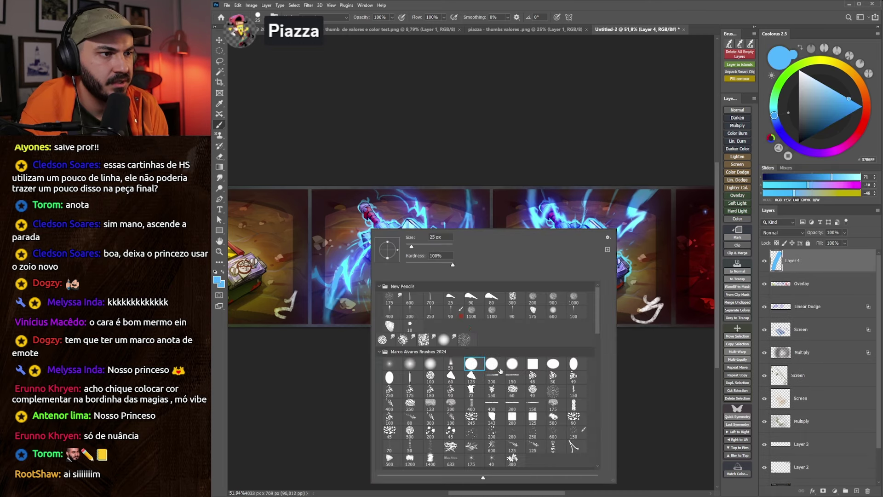
left_click(347, 299, "alt")
scroll(397, 241, "up", 3)
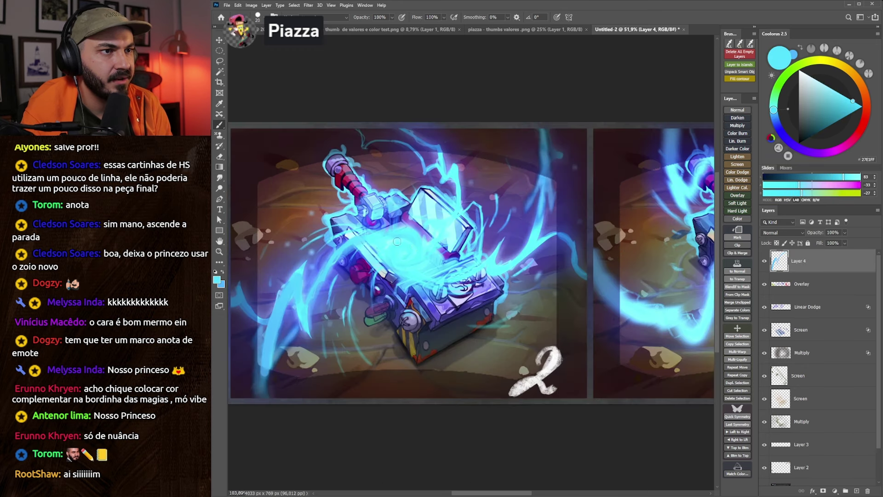
left_click(327, 223, "alt")
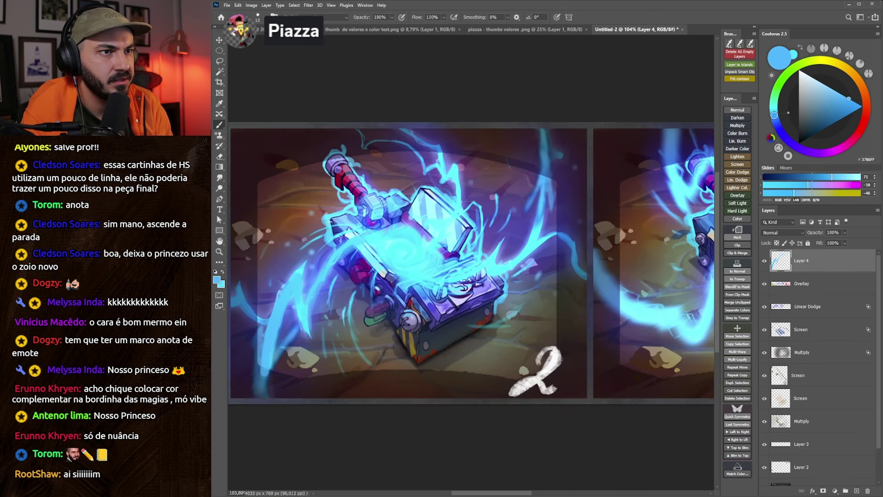
key("bracketright")
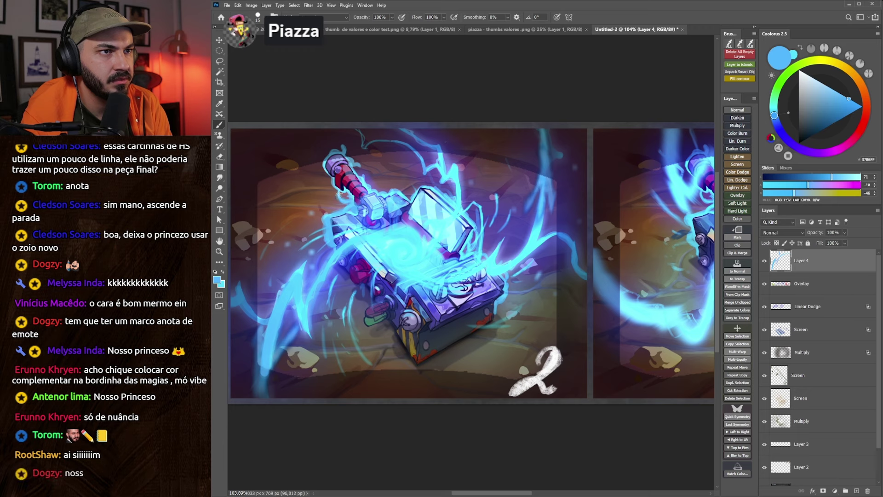
Step: Alternate between cyan and deep blue, then lighten the colour to pale cyan
left_click(444, 235, "alt")
key("bracketleft")
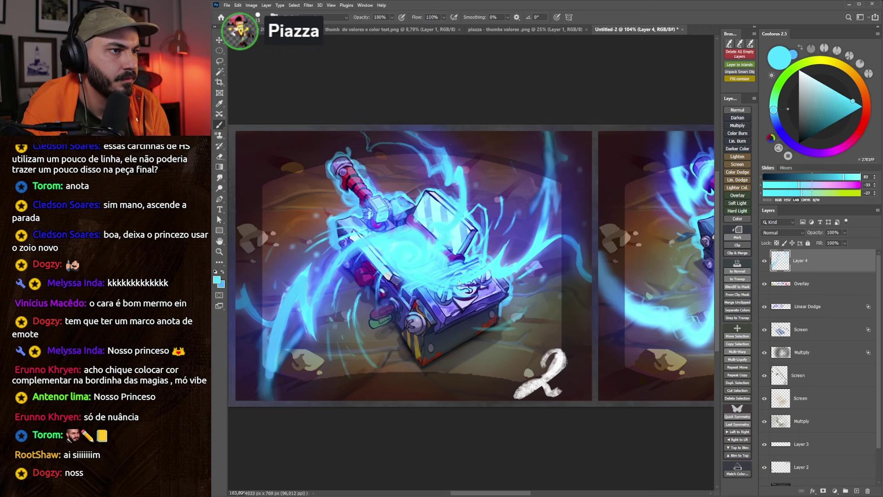
left_click(510, 260, "alt")
key("bracketleft")
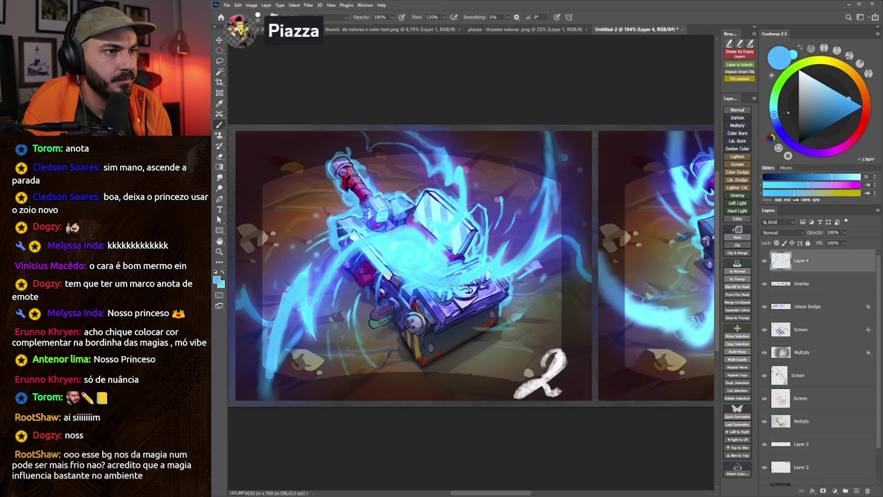
left_click(410, 272, "alt")
key("bracketright")
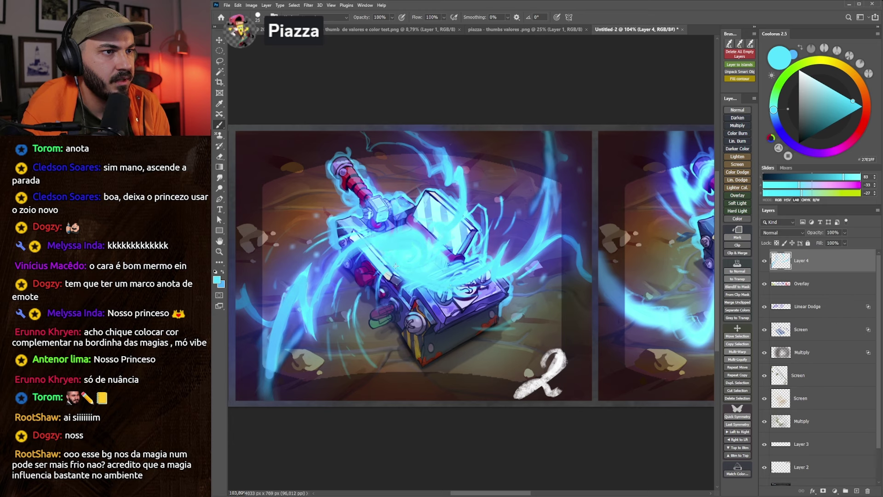
left_click(827, 86)
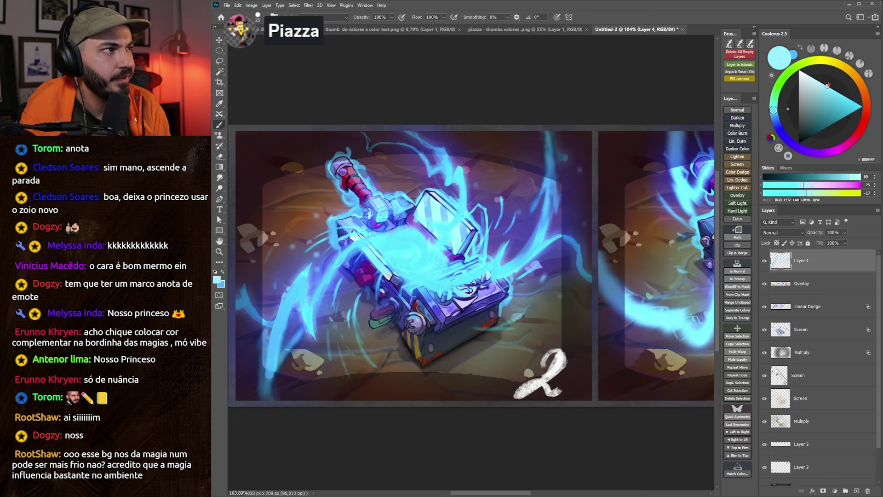
left_click(828, 86)
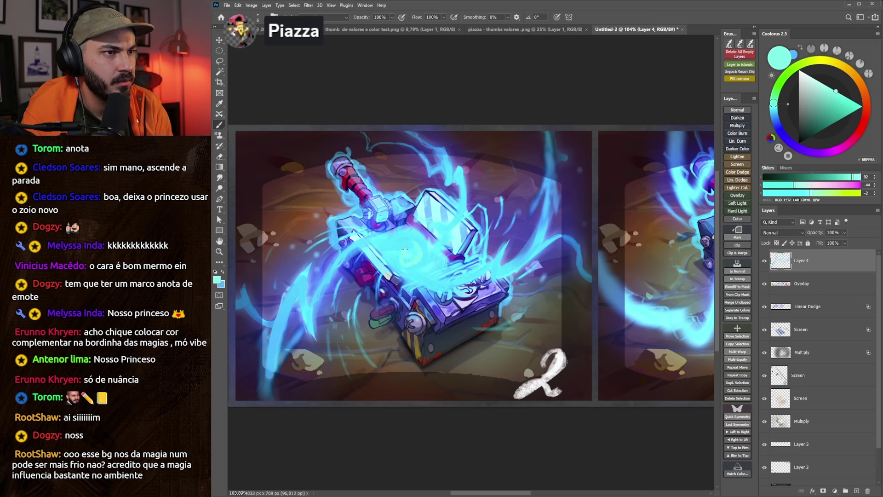
Step: Paint a pale cyan swirl into the chest glow and check values in grayscale with Ctrl+Y
left_click_drag(405, 249, 388, 252)
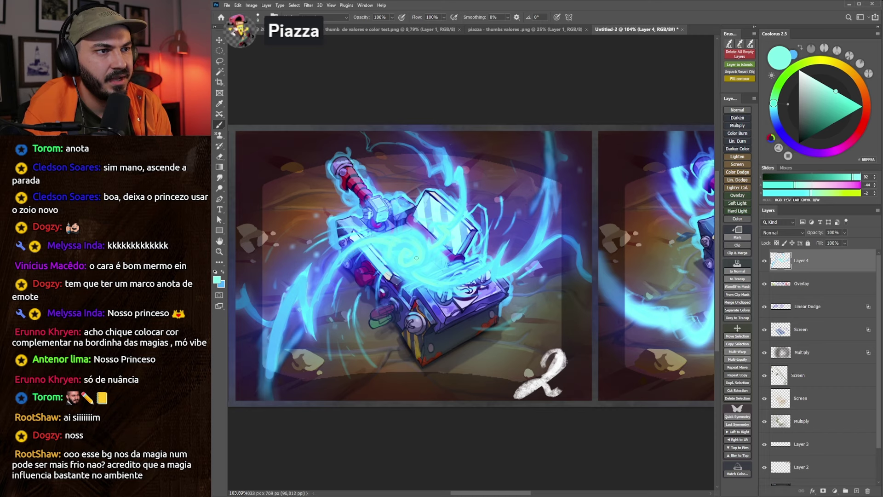
scroll(397, 240, "down", 3)
scroll(403, 266, "up", 4)
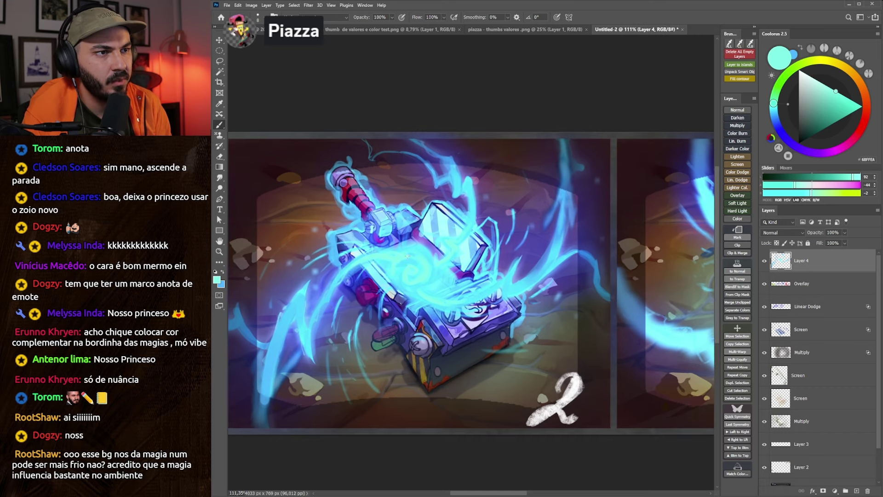
key("ctrl+y")
key("ctrl+y")
left_click(416, 241, "alt")
key("bracketright")
key("bracketright")
key("bracketright")
Step: Sample muted blue, deep violet and purple from the chest, enlarging the brush
left_click(474, 238, "alt")
key("bracketright")
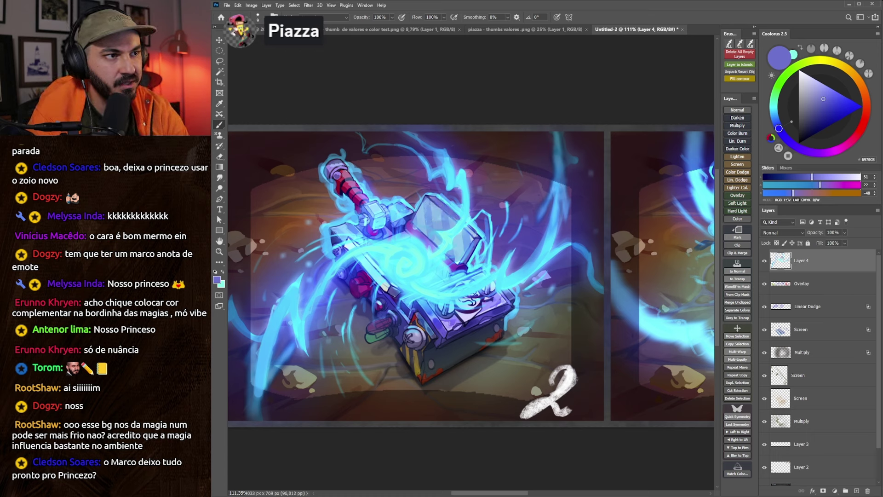
key("bracketright")
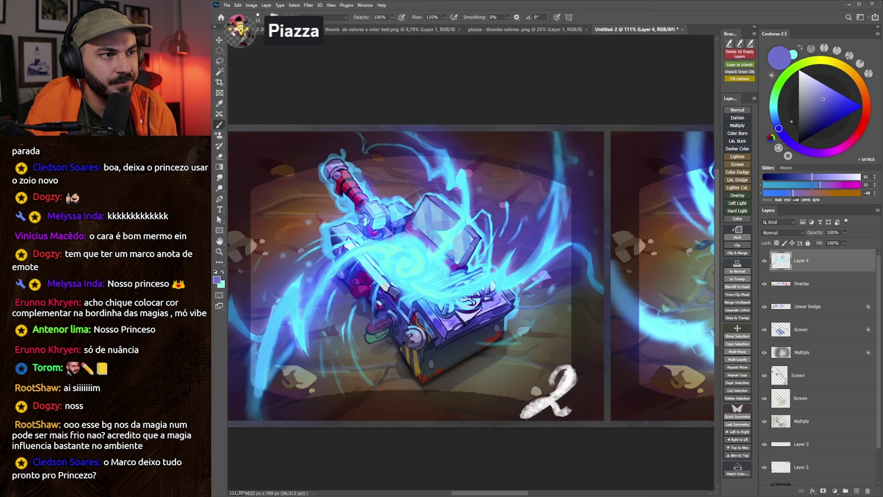
left_click(474, 243, "alt")
key("bracketright")
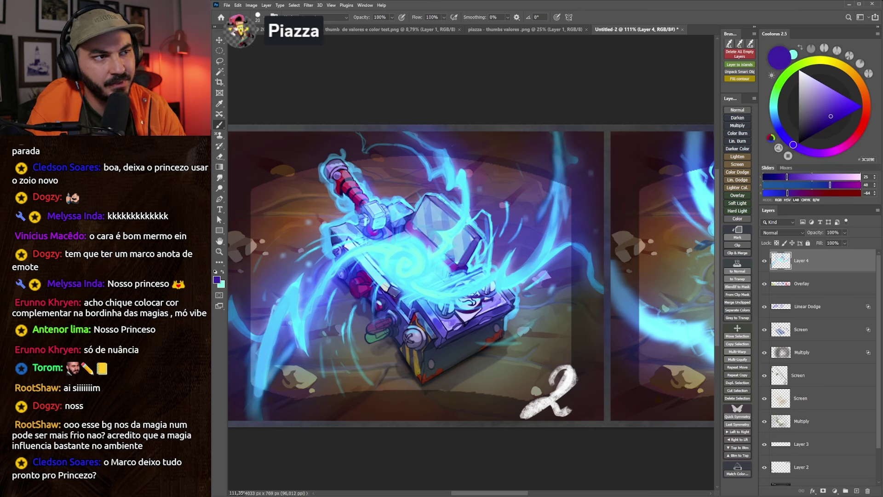
left_click(474, 245, "alt")
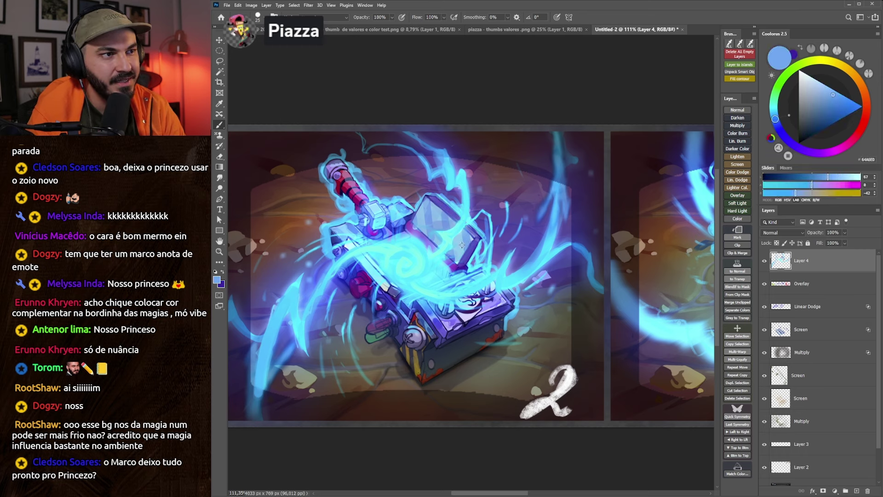
left_click(483, 234, "alt")
key("bracketright")
key("bracketright")
key("bracketright")
Step: Paint purple over the blue streaks on the chest, then zoom out to the whole strip
left_click_drag(501, 244, 474, 267)
left_click_drag(499, 212, 478, 269)
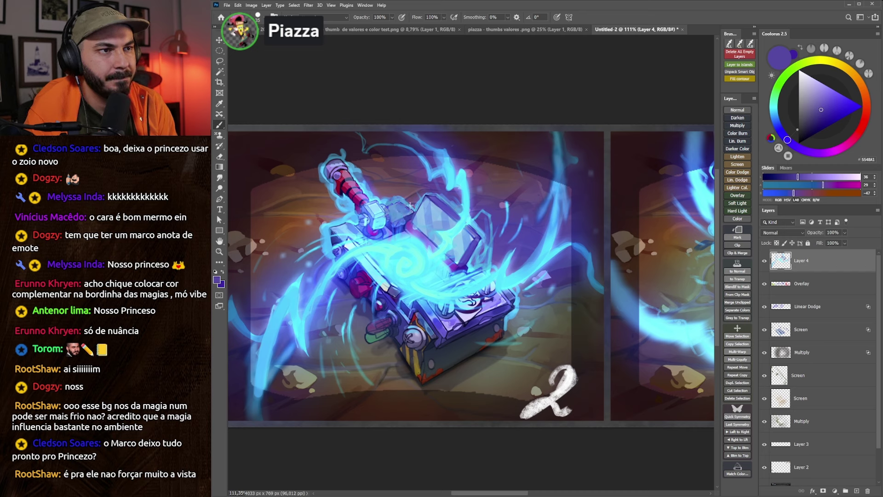
key("bracketright")
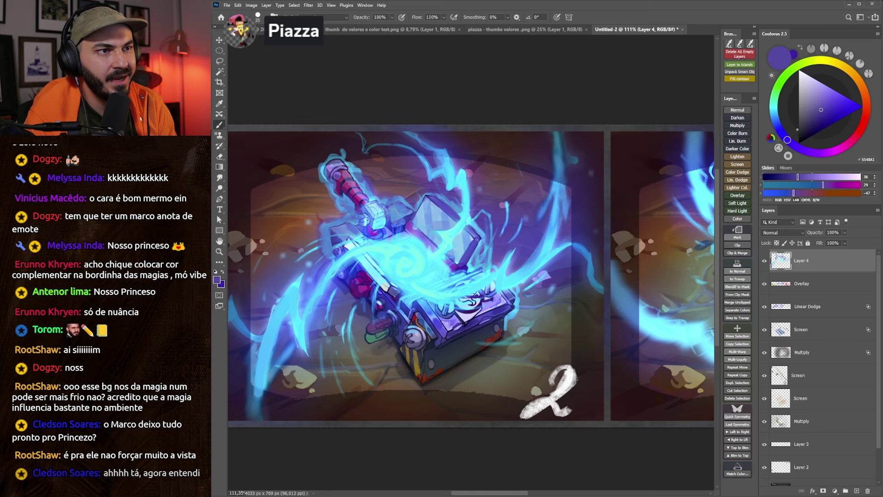
key("bracketright")
key("bracketright")
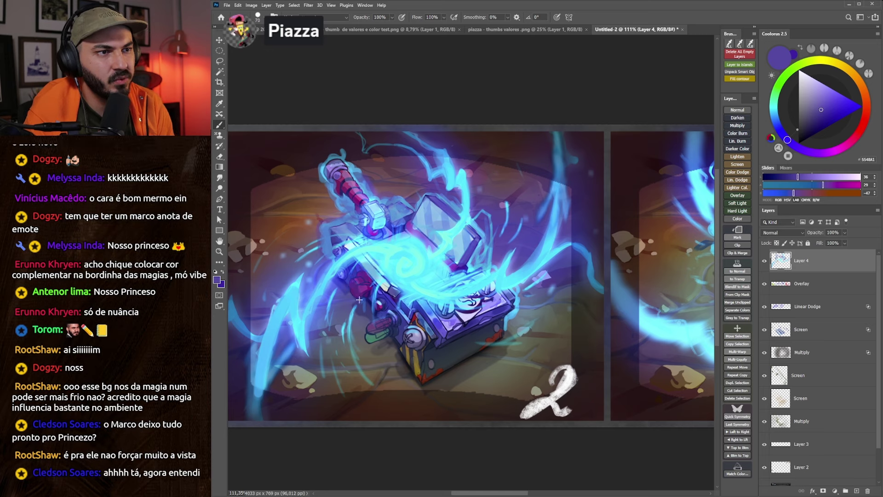
key("bracketright")
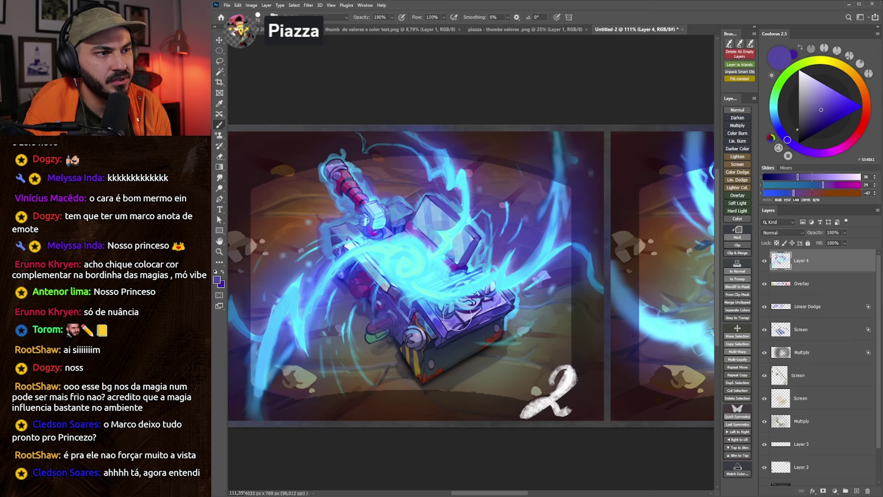
key("bracketleft")
key("bracketleft")
key("bracketleft")
key("bracketright")
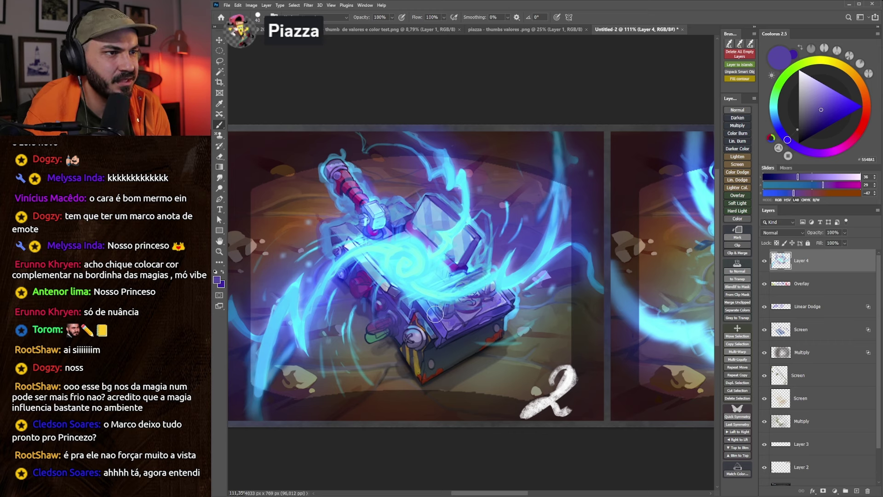
key("bracketright")
key("bracketright")
key("bracketright")
key("bracketright")
key("bracketright")
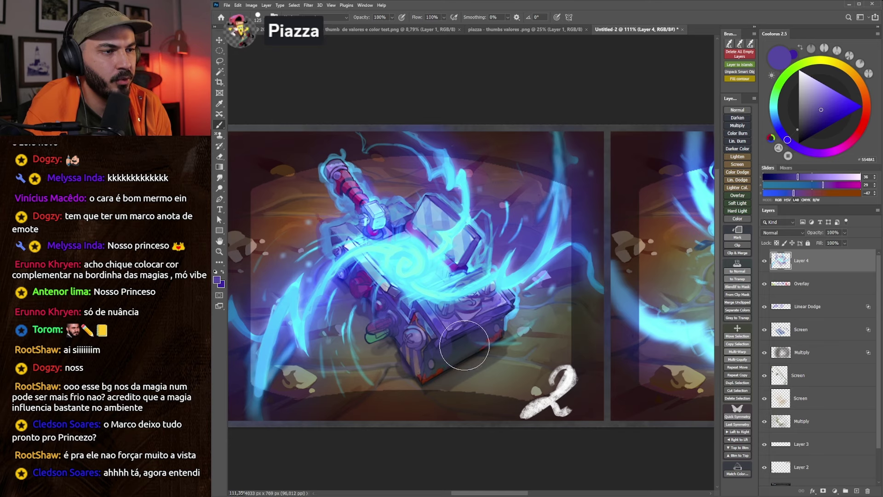
key("z")
left_click_drag(467, 335, 445, 325)
key("b")
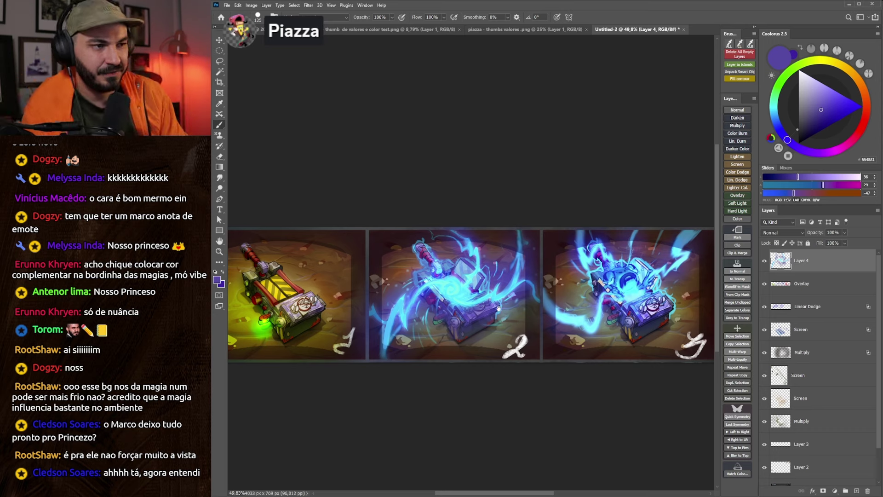
Step: Sample dark purple and lightning cyan from the strip, then hide the interface panels
left_click_drag(498, 308, 664, 317)
left_click(664, 317, "alt")
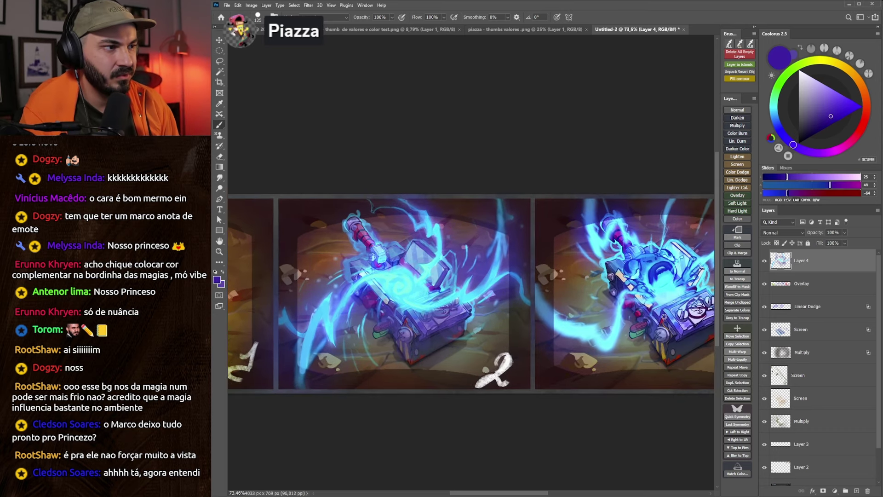
left_click_drag(405, 312, 417, 302)
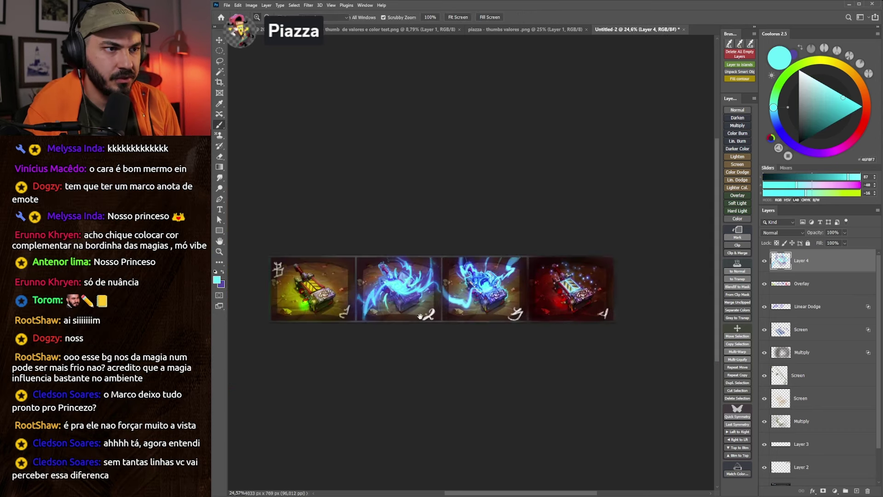
left_click(417, 301, "alt")
scroll(417, 301, "up", 1)
type("hide")
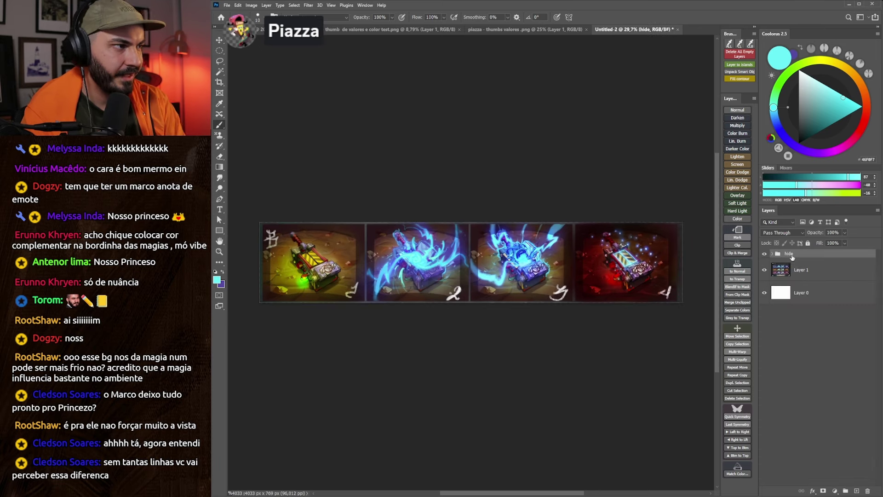
key("Tab")
scroll(557, 262, "up", 1)
scroll(557, 262, "up", 1)
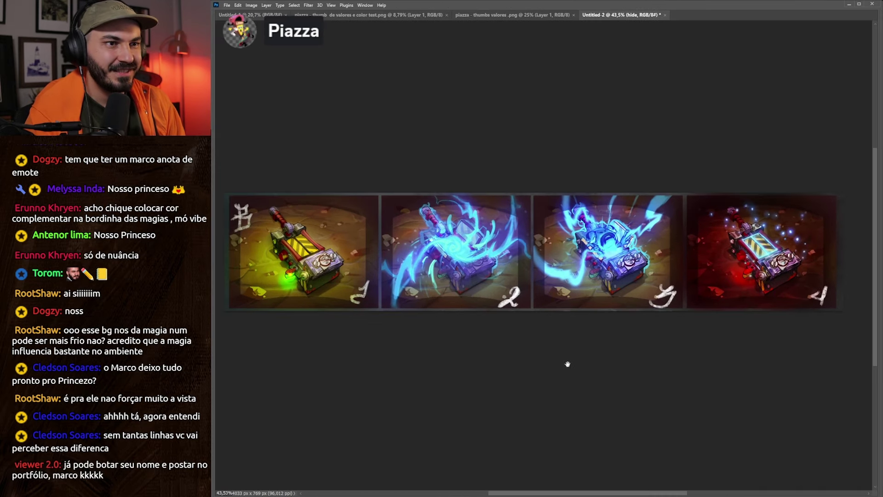
Step: Toggle the lightning colour grade on and off to compare versions, then restore the panels
key("ctrl+comma")
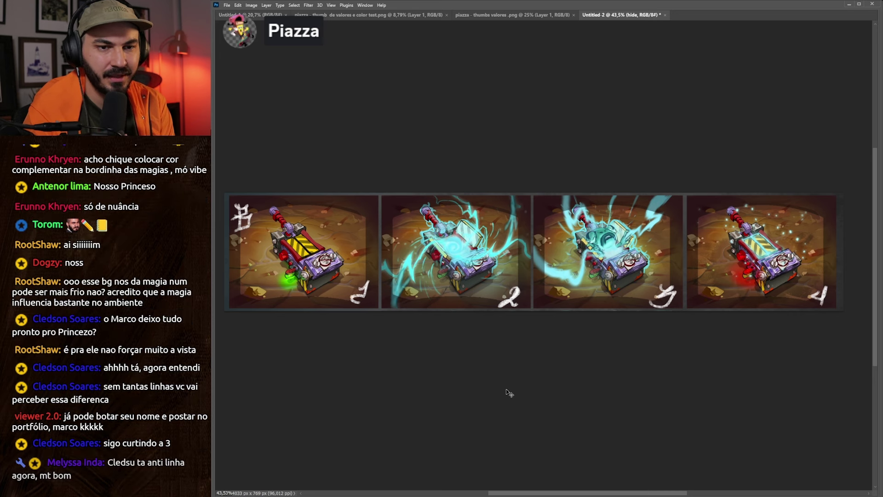
key("ctrl+z")
key("ctrl+z")
key("ctrl+shift+z")
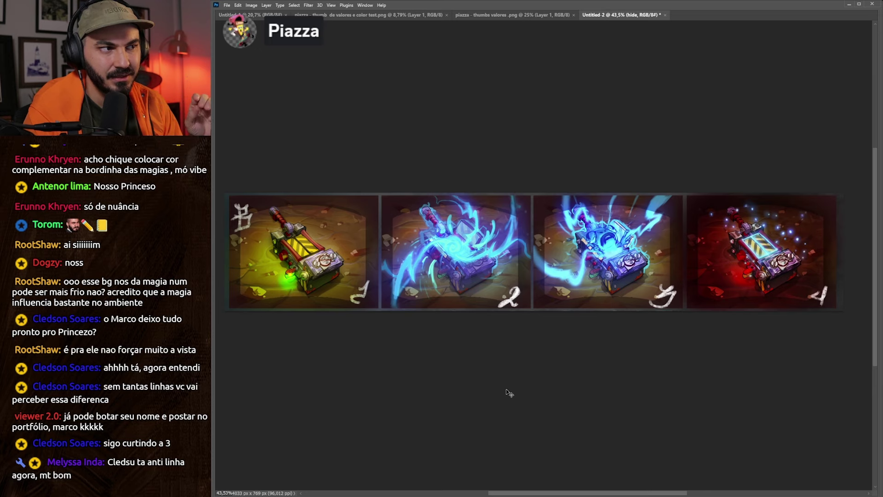
key("ctrl+z")
key("ctrl+shift+z")
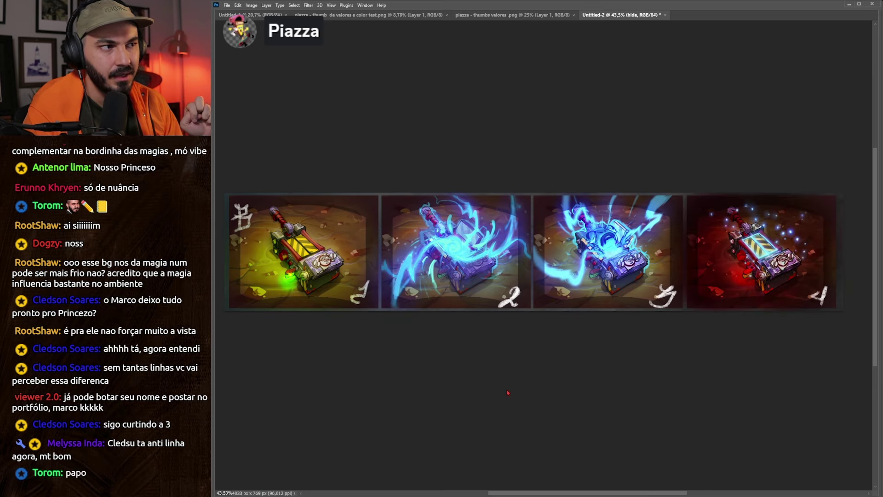
key("Tab")
scroll(529, 354, "up", 5)
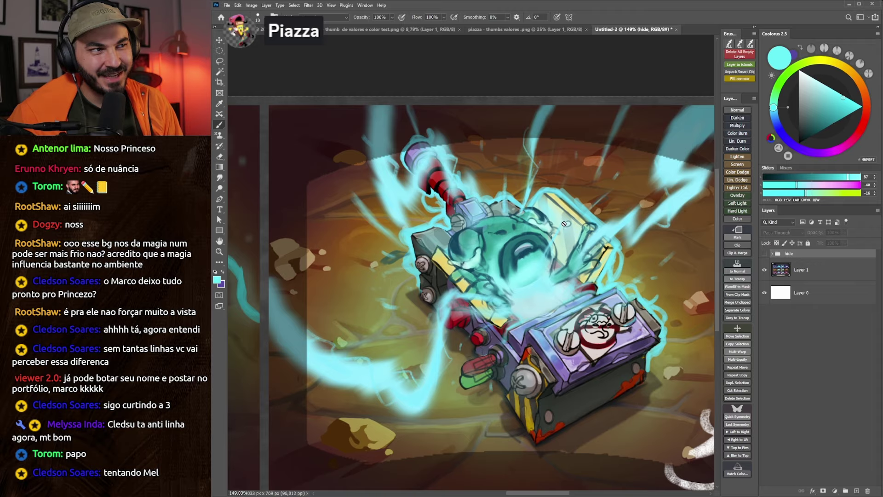
Step: Inspect the thumbnails up close and make the 'hide' group visible to restore the blue lightning effects
scroll(564, 224, "down", 3)
scroll(506, 257, "down", 2)
scroll(460, 286, "down", 2)
scroll(436, 303, "down", 1)
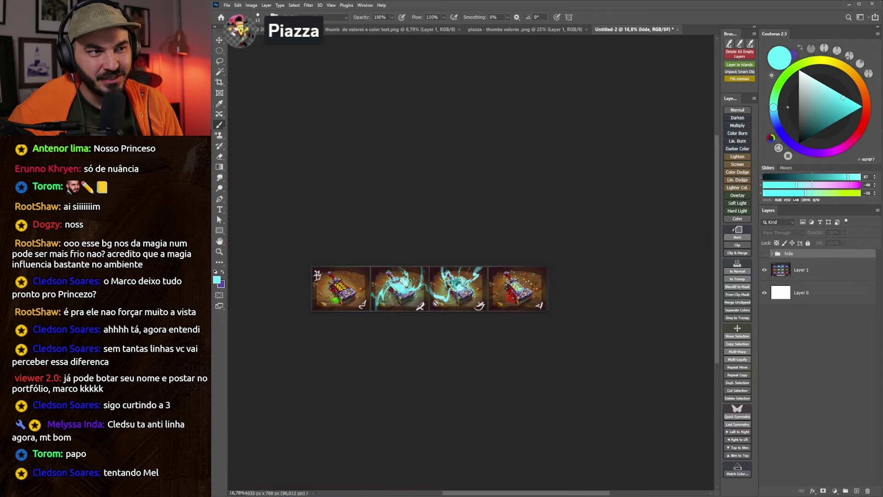
scroll(435, 303, "up", 2)
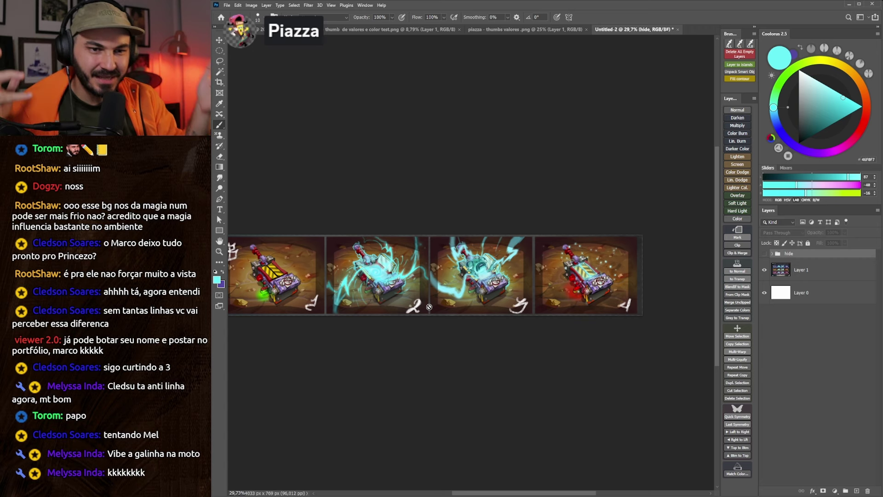
scroll(488, 278, "up", 3)
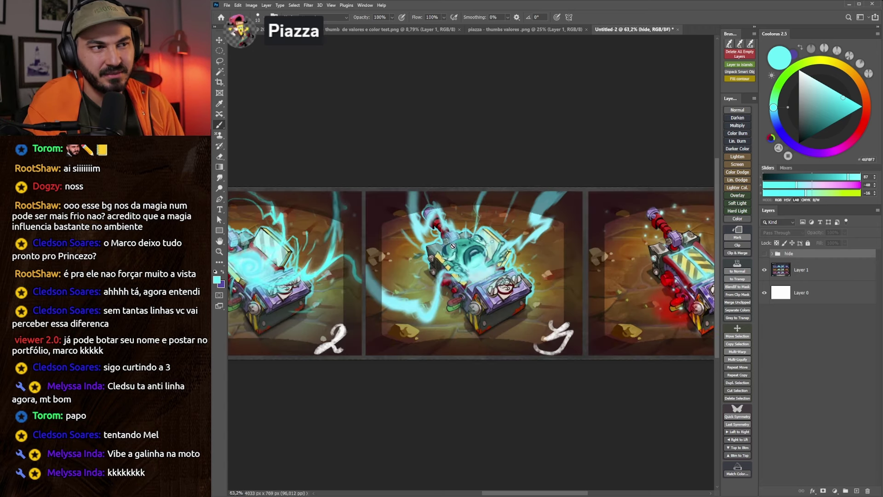
scroll(488, 277, "up", 2)
scroll(452, 272, "up", 1)
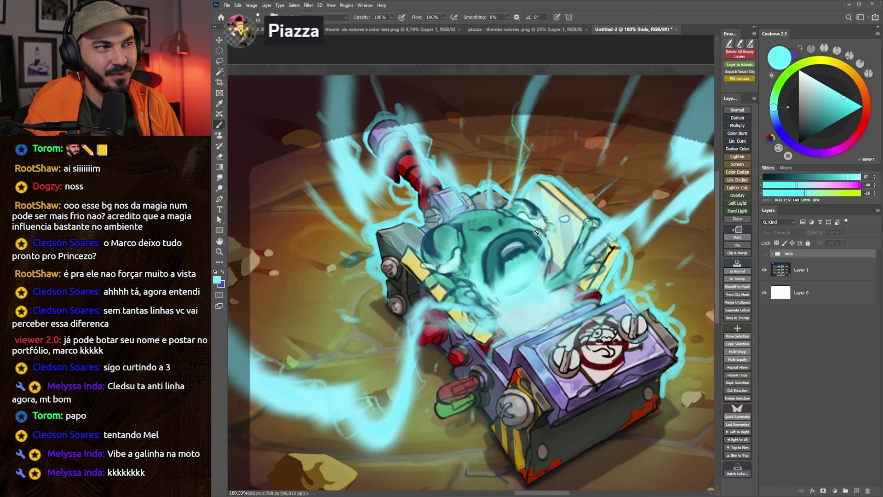
scroll(524, 235, "down", 3)
scroll(413, 276, "down", 1)
scroll(327, 344, "up", 2)
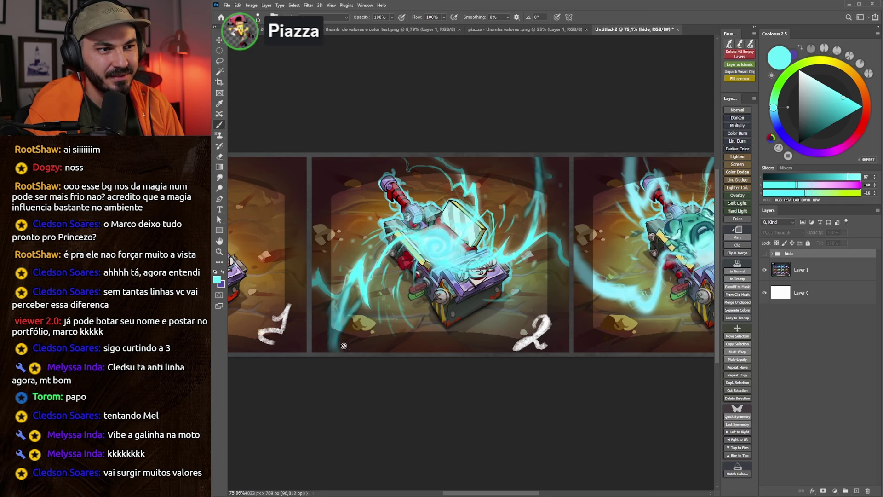
left_click_drag(400, 271, 399, 283)
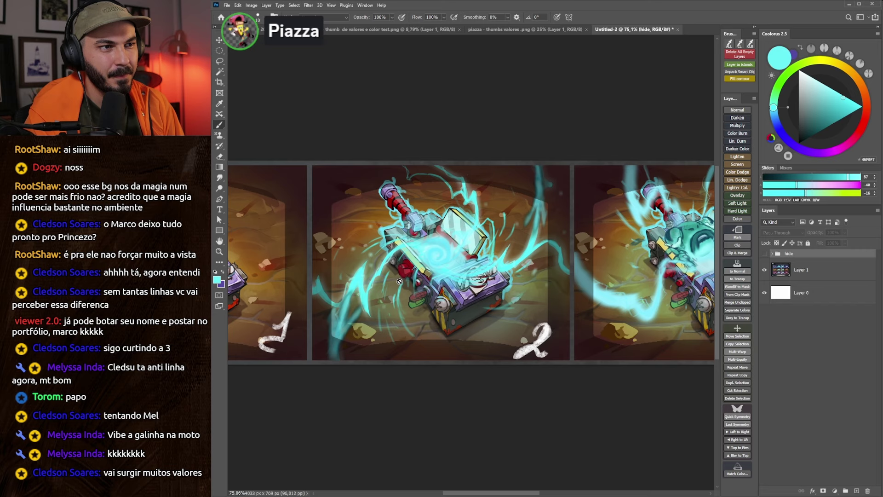
key("ctrl+comma")
Step: Zoom out and recentre the view on the full four-panel strip
scroll(423, 285, "down", 3)
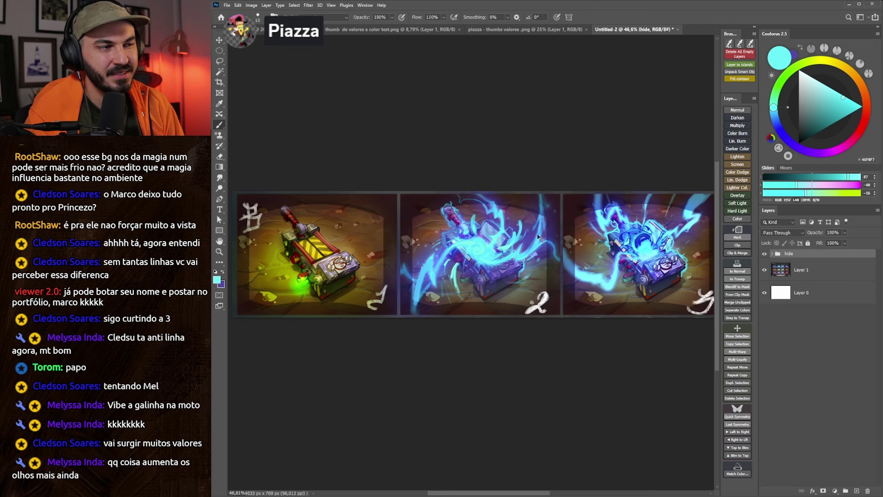
scroll(537, 244, "down", 3)
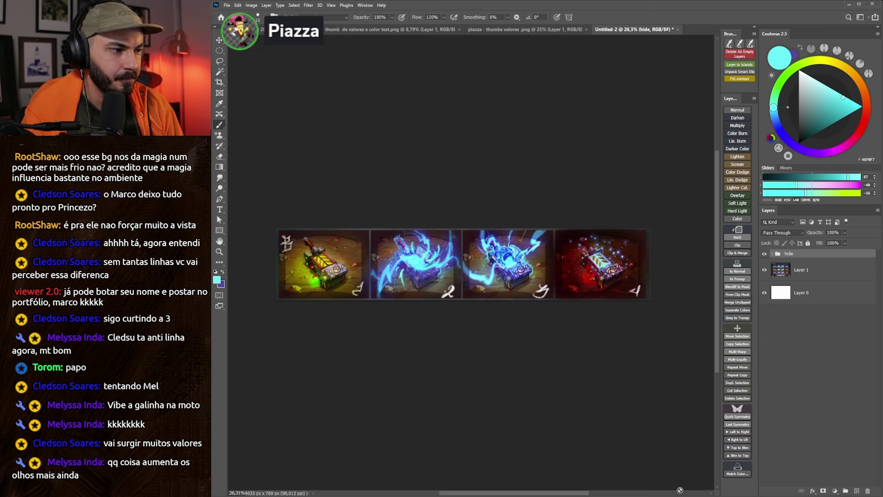
scroll(449, 310, "up", 1)
scroll(450, 335, "up", 1)
scroll(451, 335, "up", 1)
scroll(450, 337, "down", 1)
scroll(451, 339, "up", 1)
left_click_drag(450, 339, 454, 342)
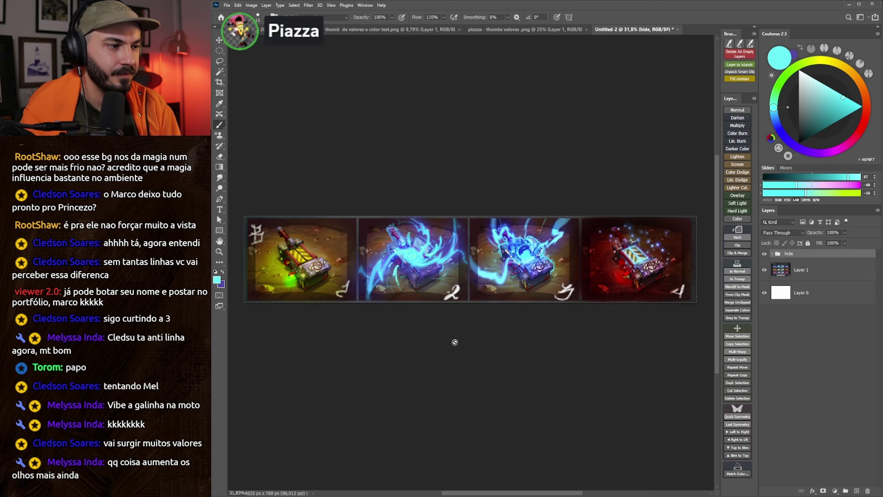
Step: Switch to the PureRef board showing the green-effect Extras and background-storytelling slides
key("alt+Tab")
scroll(407, 298, "down", 5)
scroll(408, 297, "up", 2)
scroll(407, 298, "up", 2)
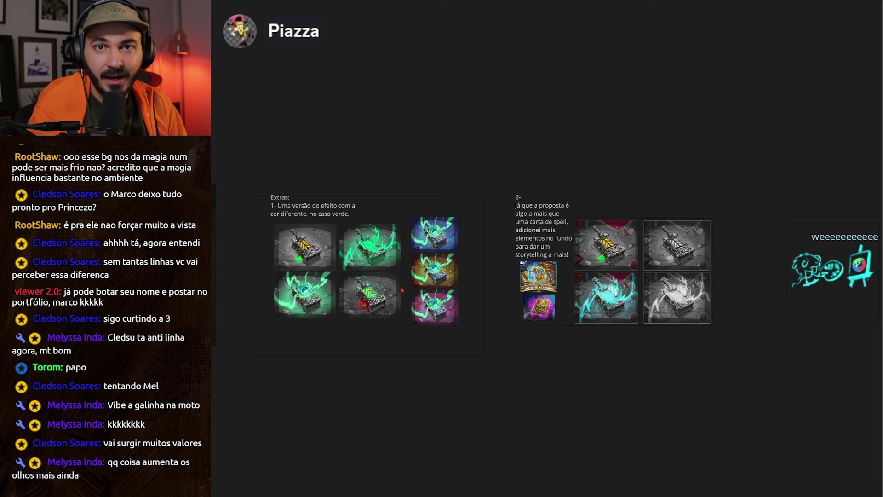
Step: Pan the PureRef board left to bring the earlier 12-panel ghost-trap grid into full view
left_click_drag(398, 286, 509, 256)
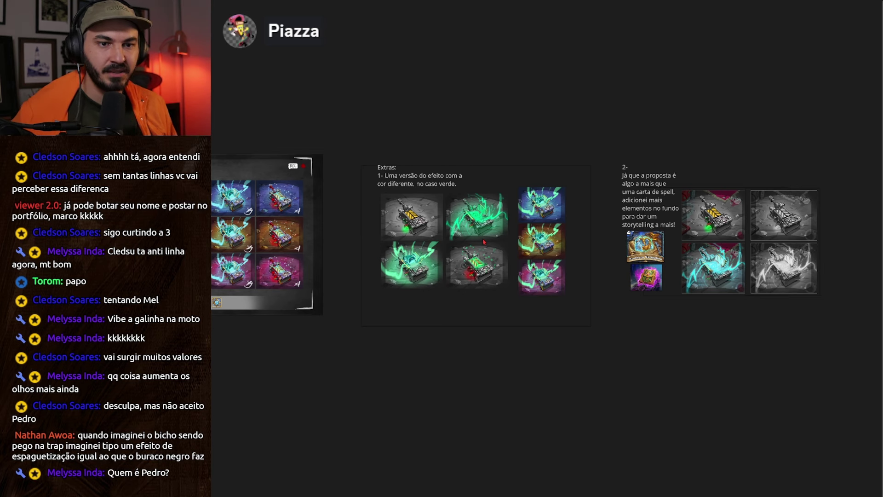
scroll(461, 247, "left", 3)
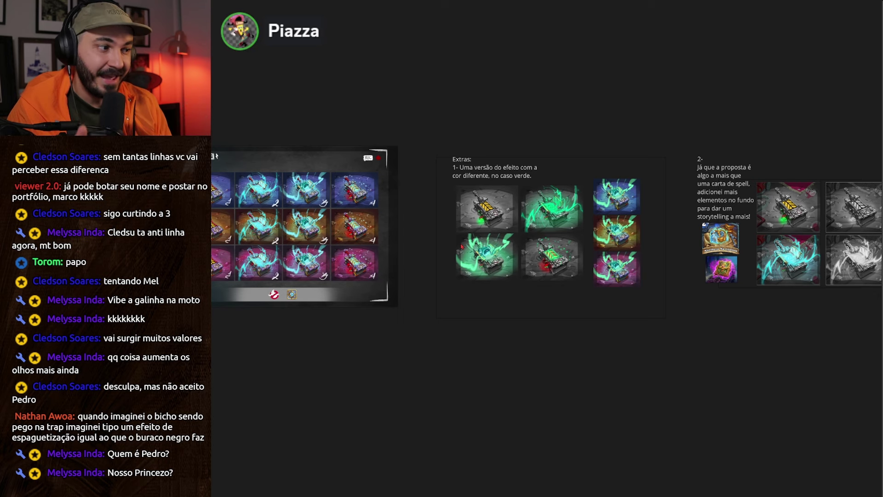
key("super+alt+d")
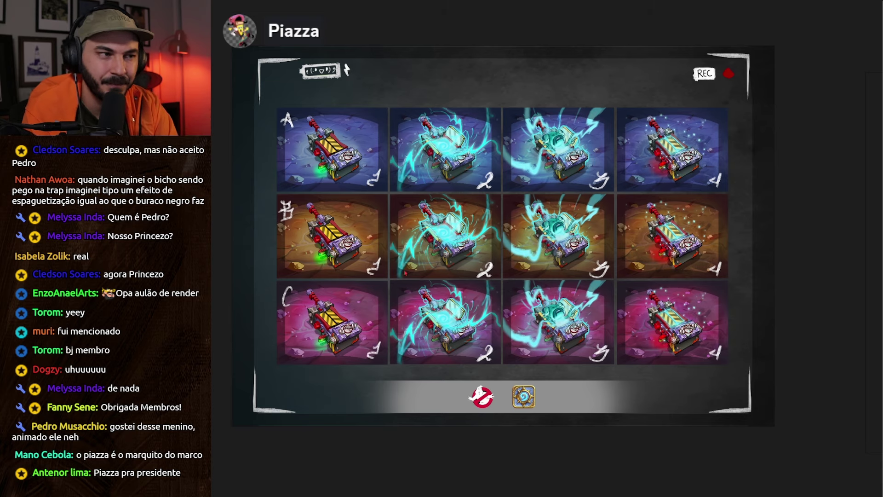
Step: Zoom out over the whole board, then in on the right-hand section with the '2-' spell-card notes
scroll(405, 272, "down", 5)
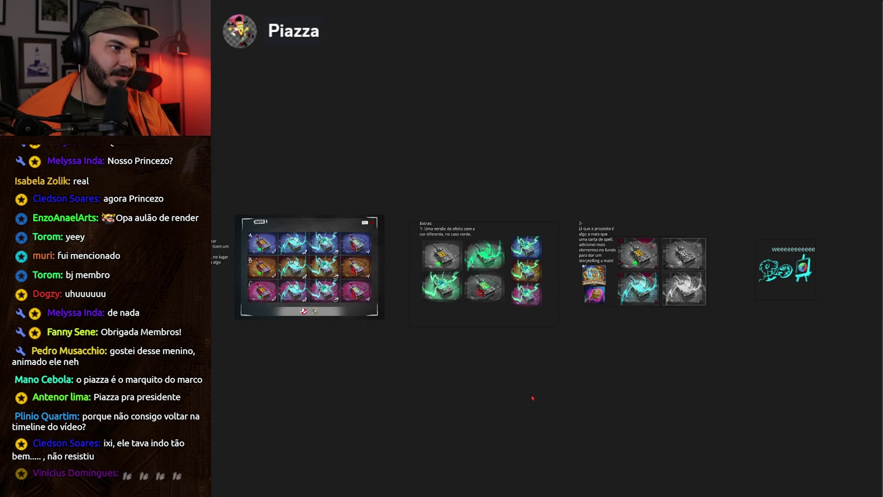
scroll(518, 345, "down", 3)
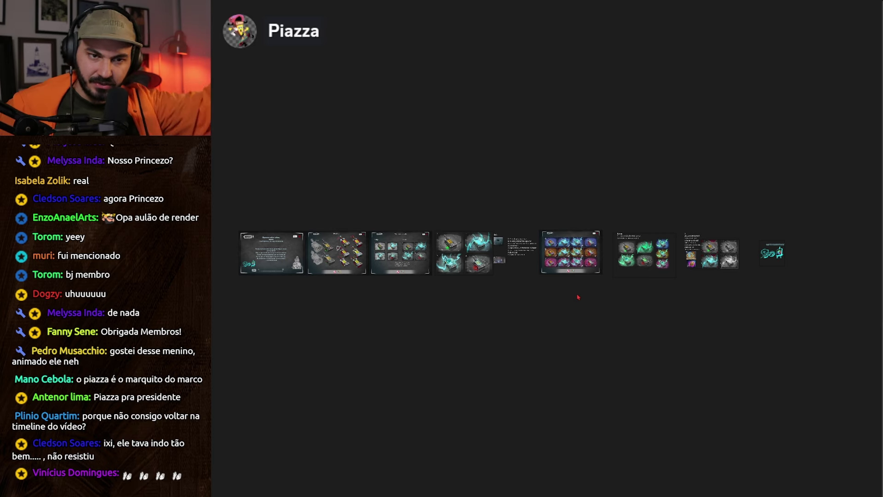
scroll(644, 291, "up", 3)
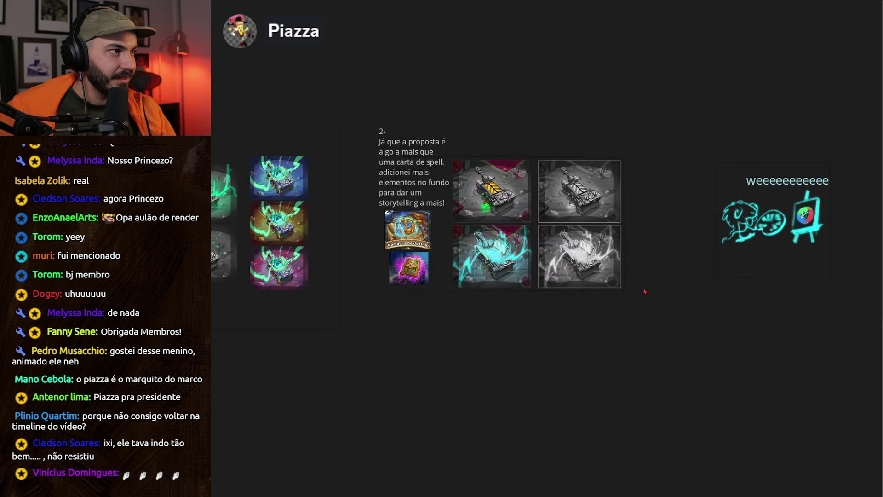